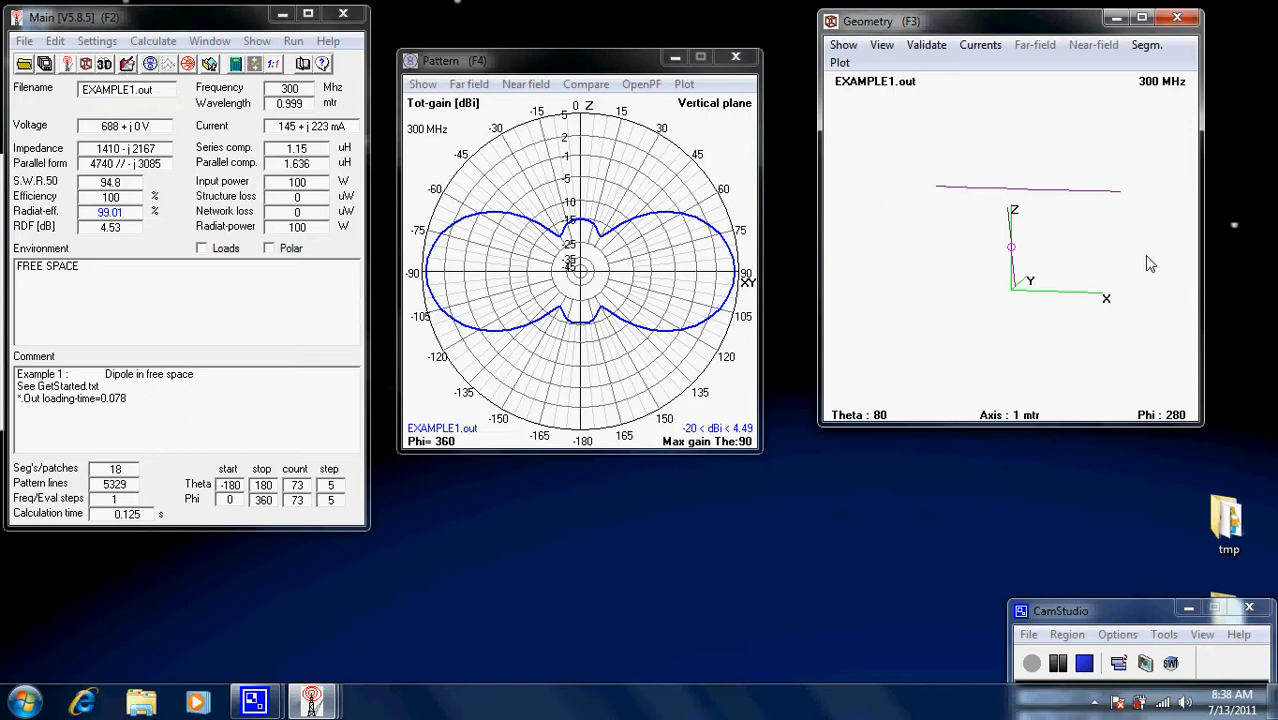
Tilt the 3D geometry view and display the segment information for a segment in the middle of the upper wire
mouse_move(1150, 264)
mouse_down()
mouse_move(1110, 265)
mouse_move(1113, 277)
mouse_move(1158, 275)
mouse_up()
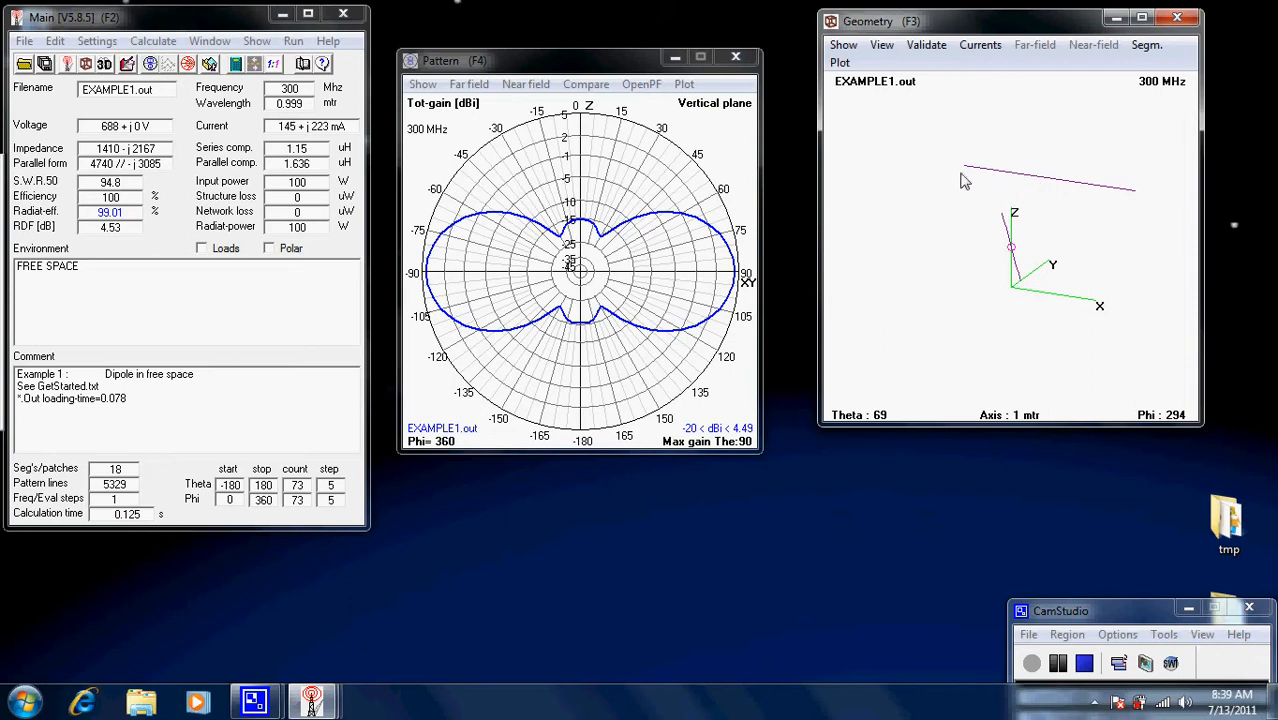
click(1038, 179)
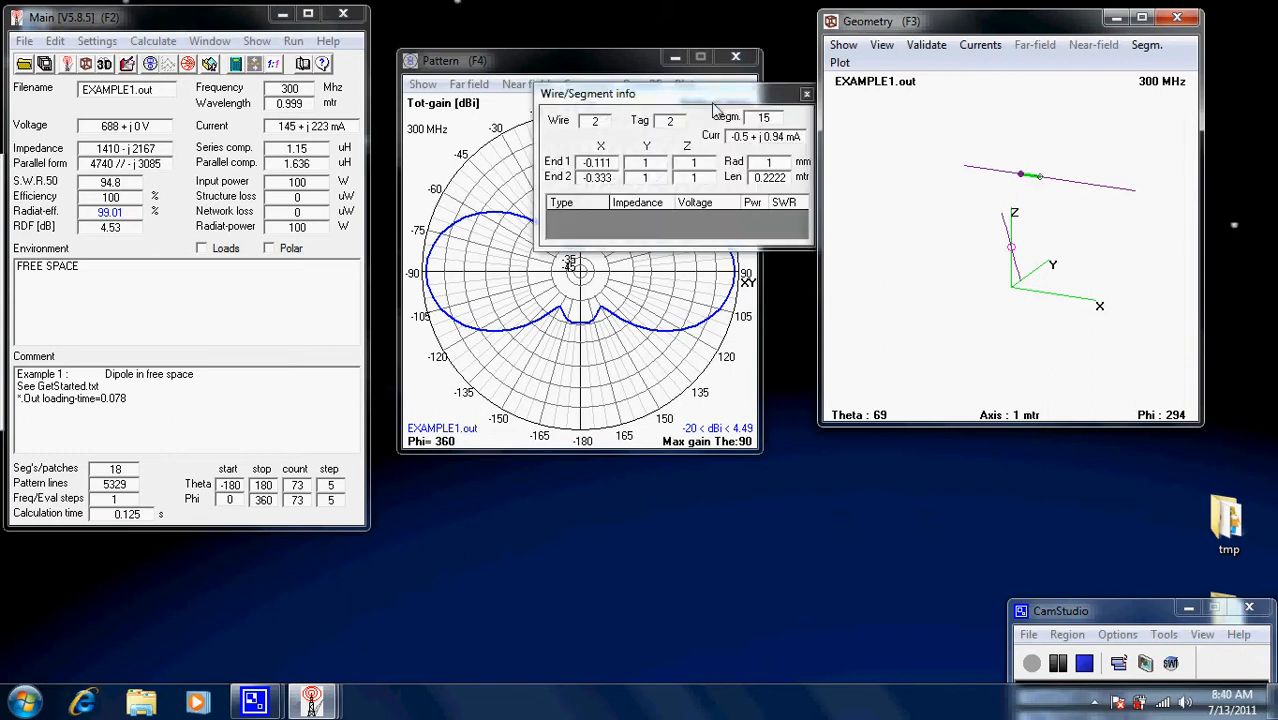
drag(715, 105, 645, 118)
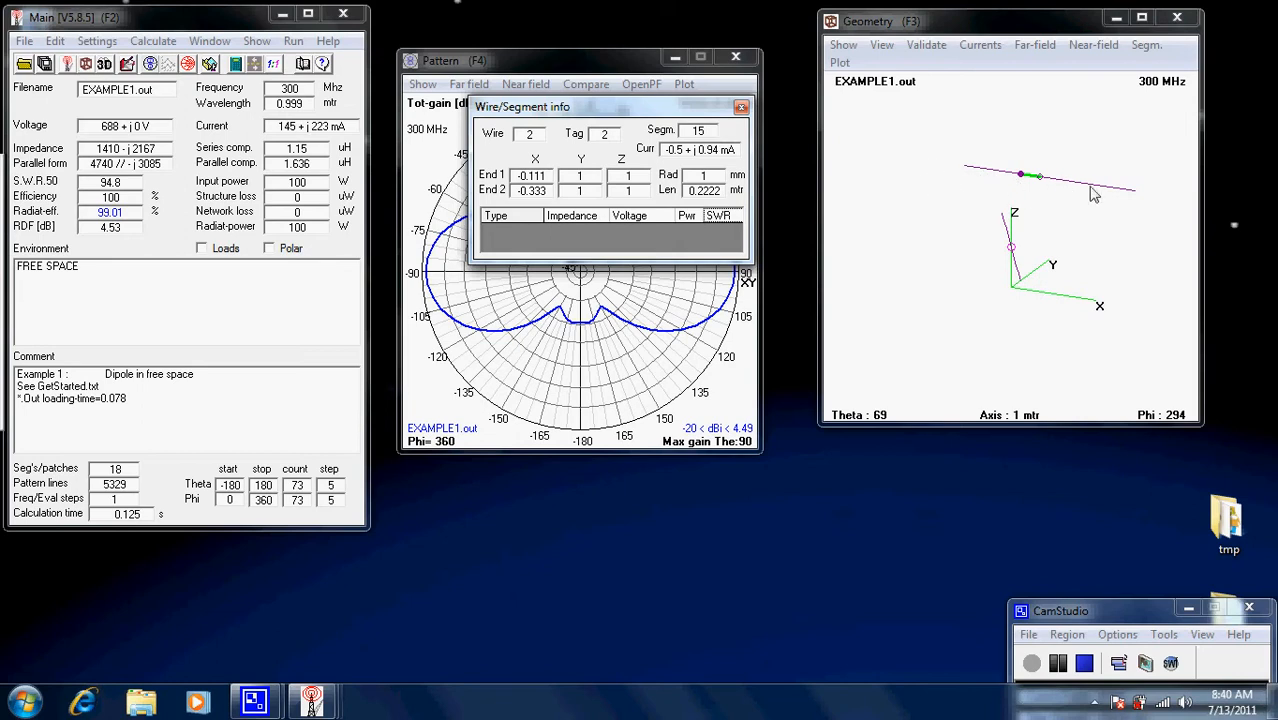
Inspect the segment information for two lower segments and the source segment of the dipole wire, and close the information window
click(1016, 266)
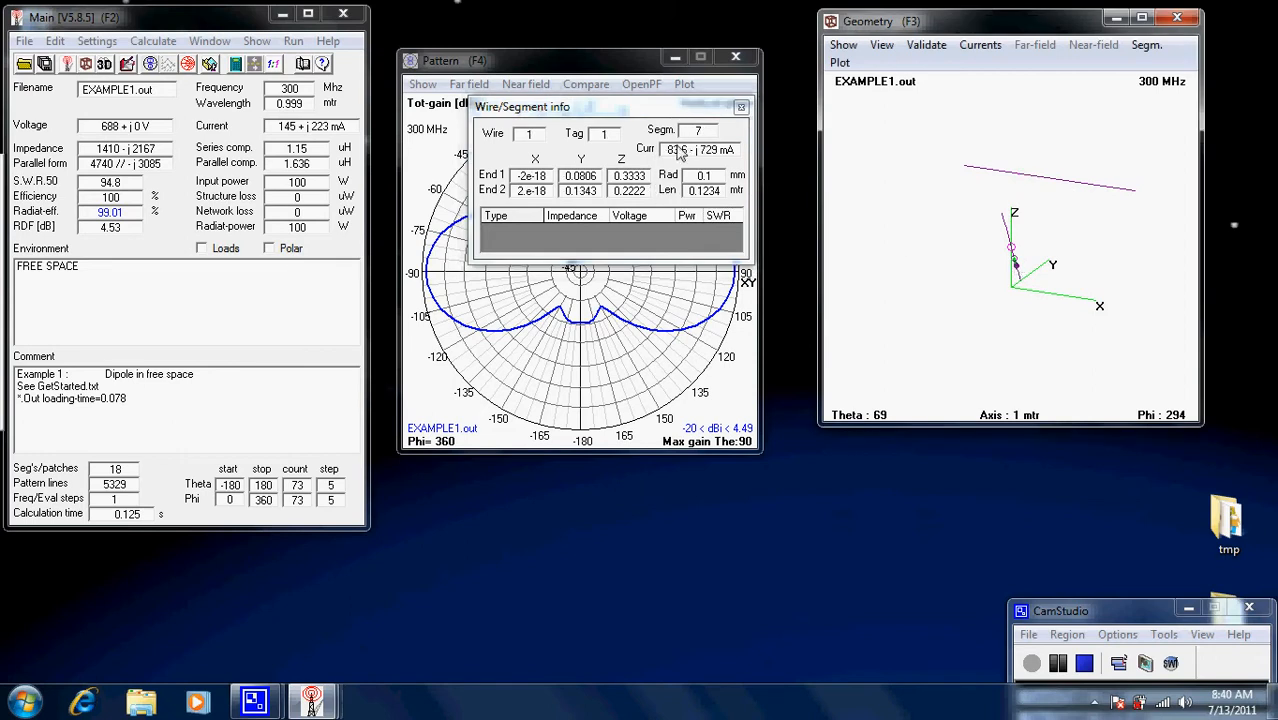
click(1019, 285)
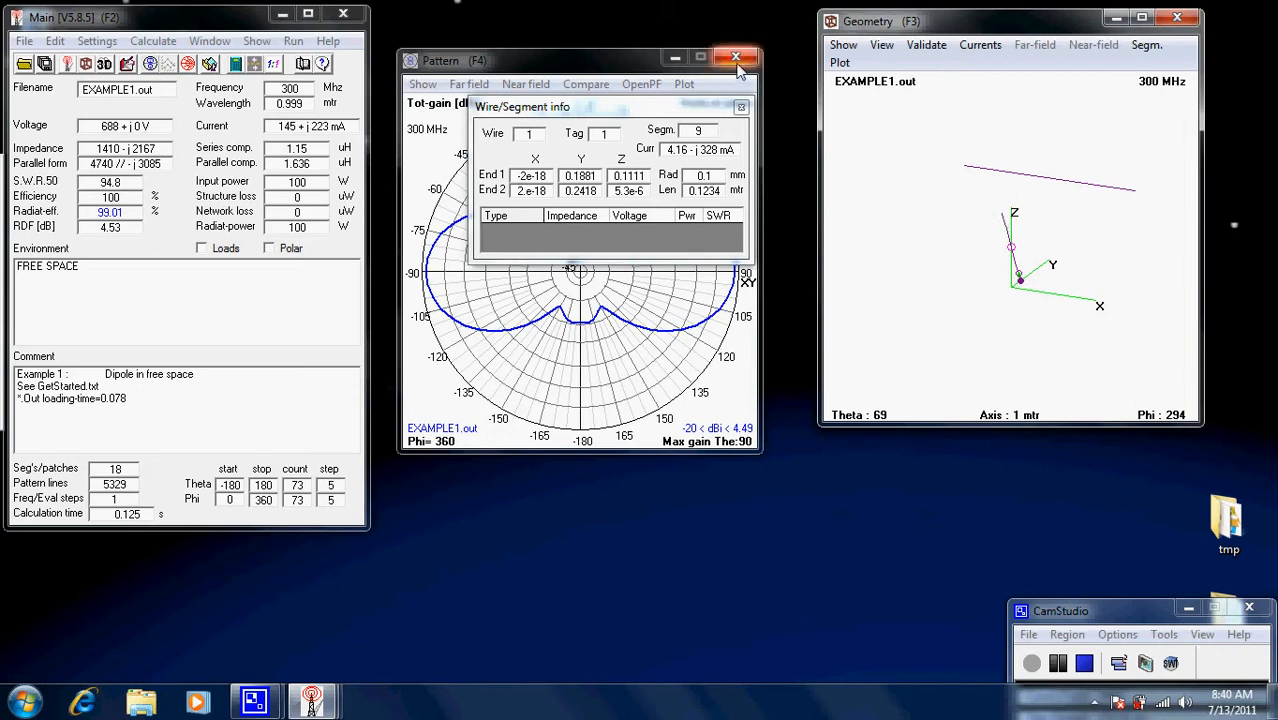
click(1012, 250)
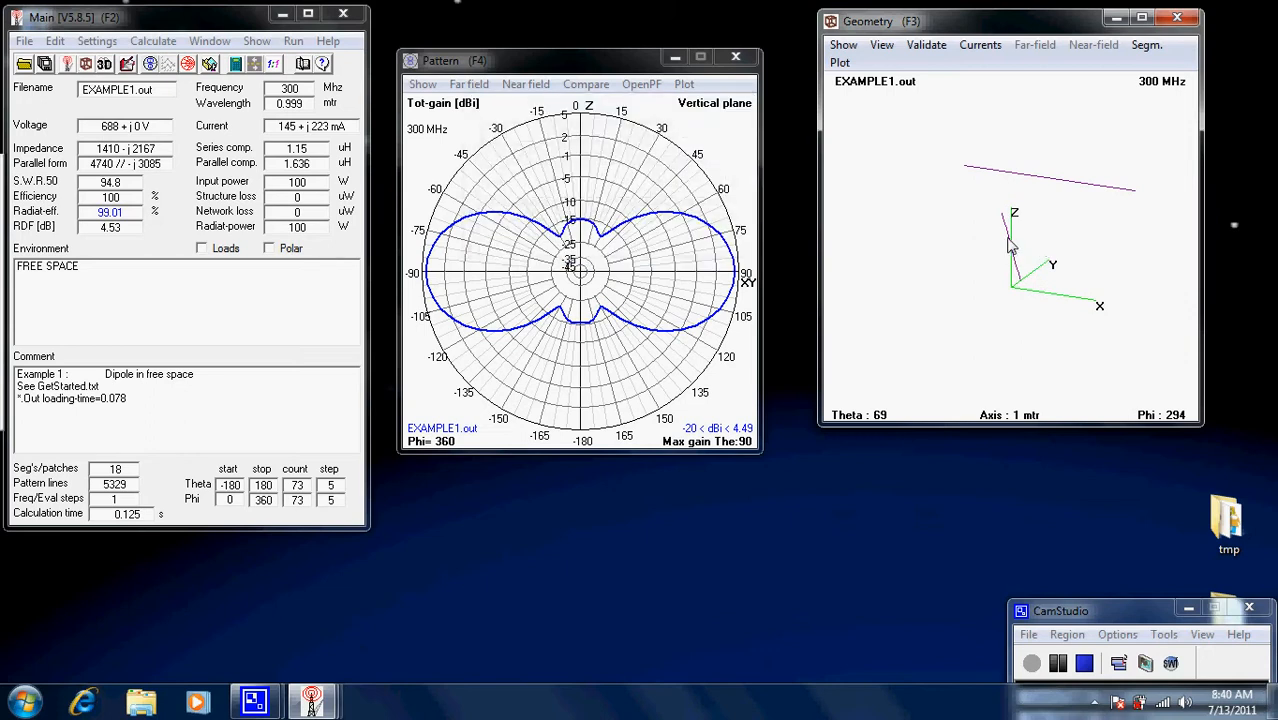
click(1011, 246)
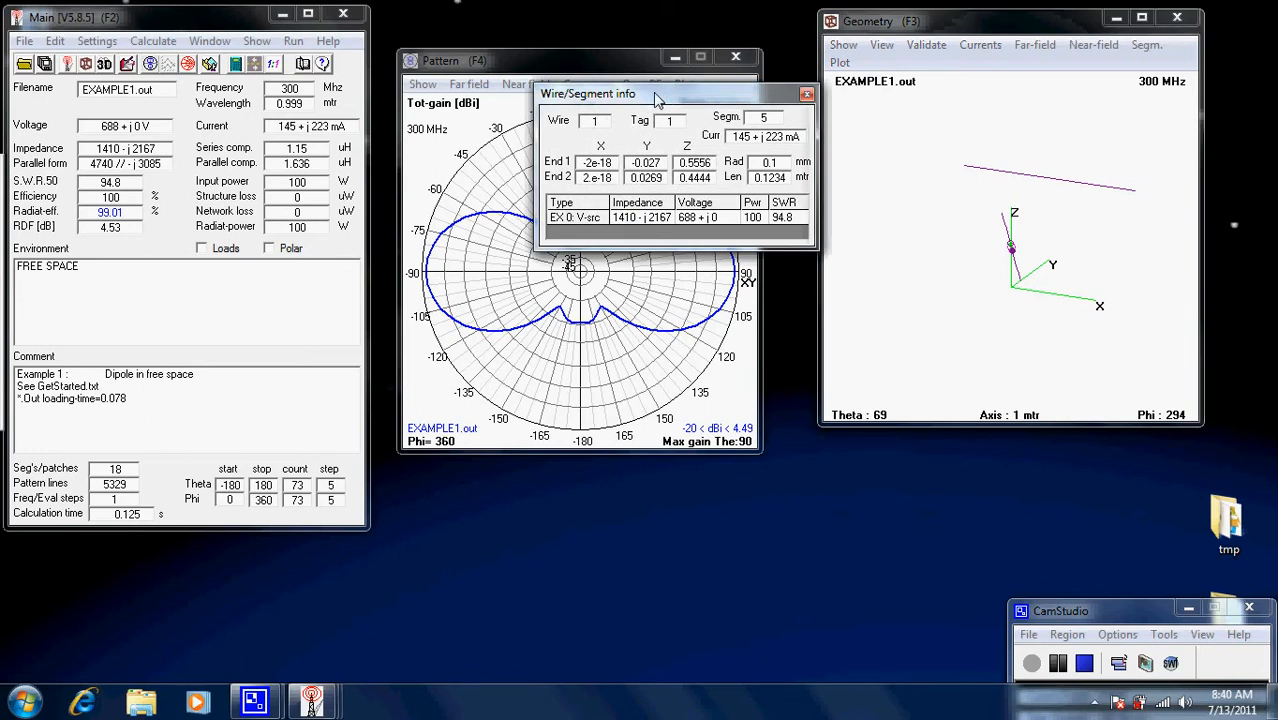
drag(665, 97, 625, 97)
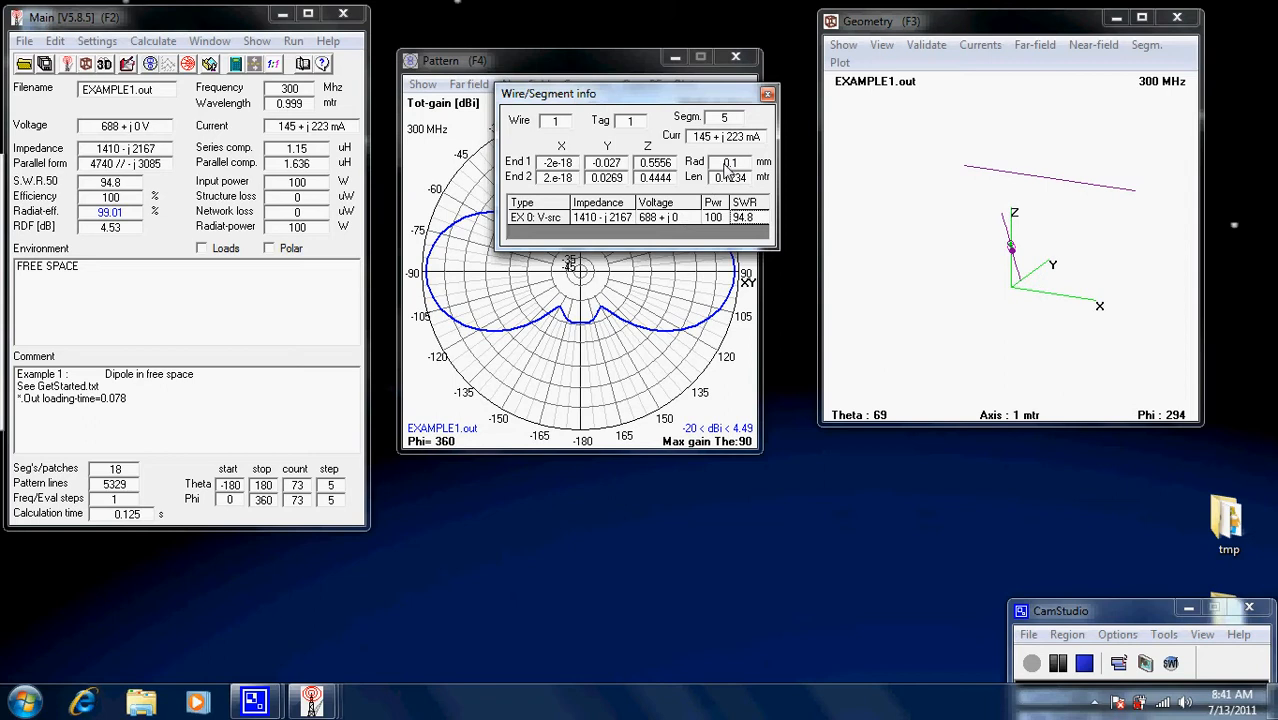
click(768, 96)
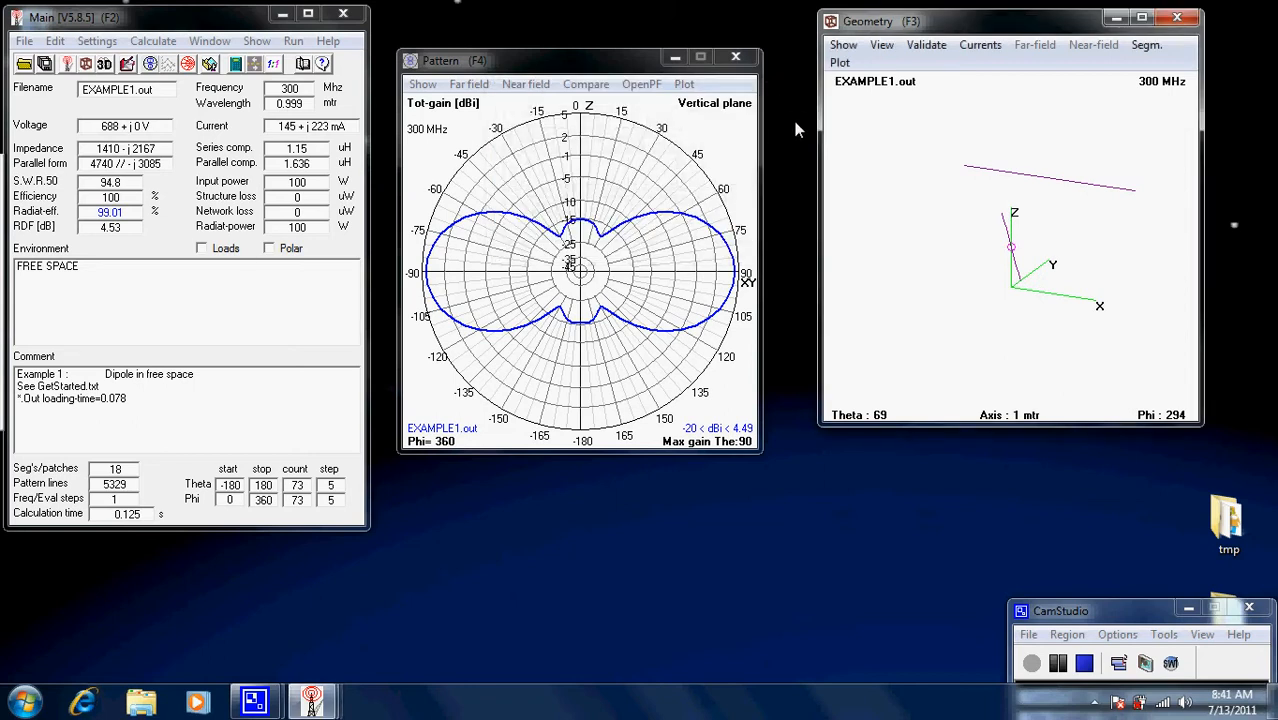
Open the antenna's input file in Notepad, examine its GW, EX and FR cards, and close it
click(98, 41)
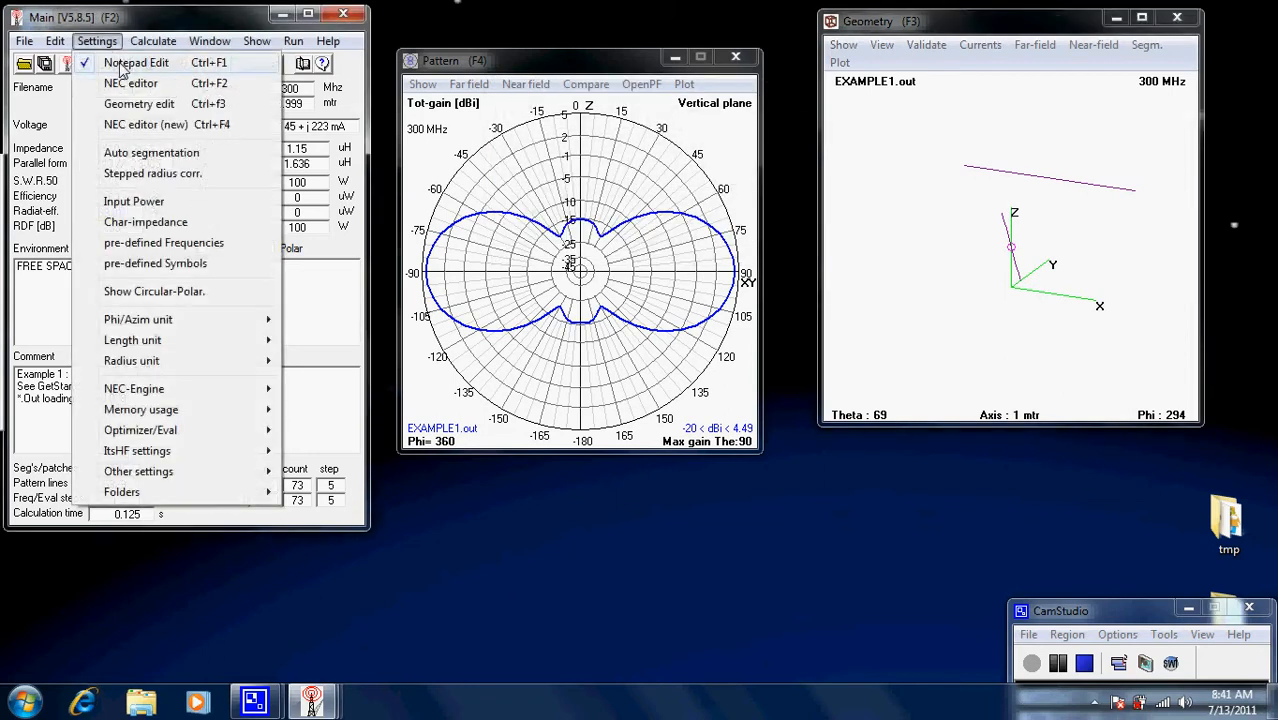
click(155, 40)
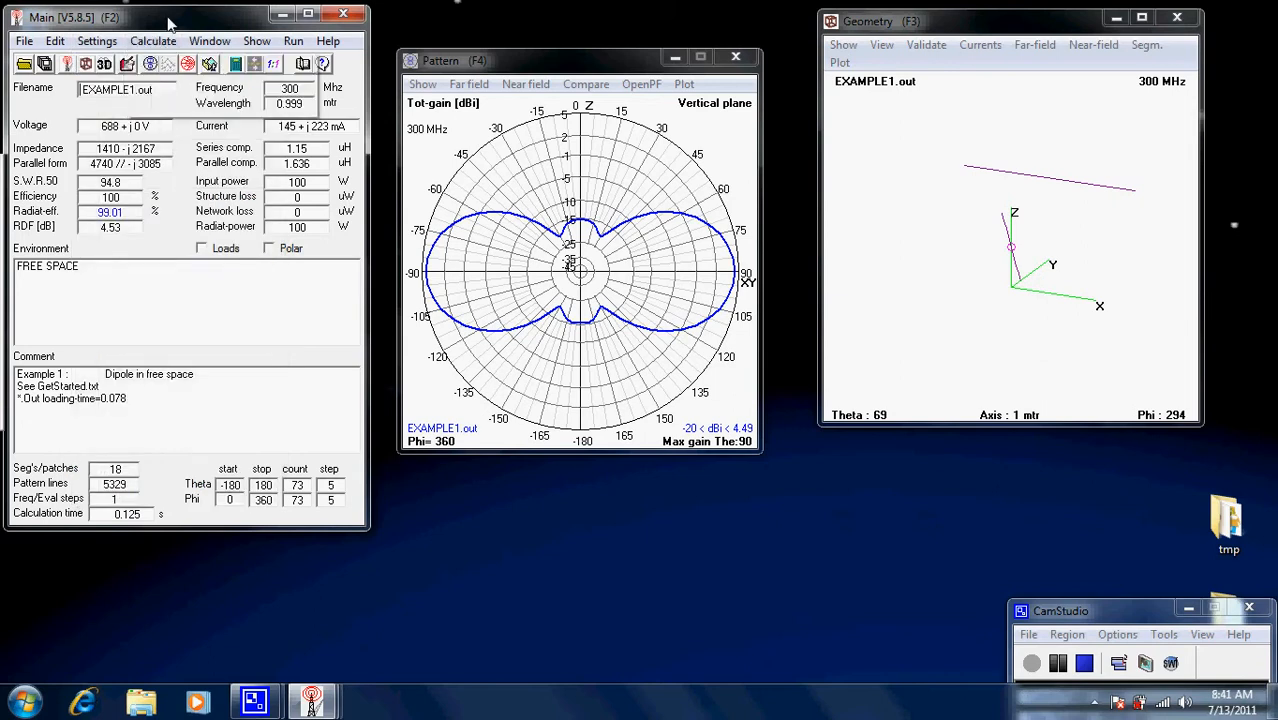
click(131, 64)
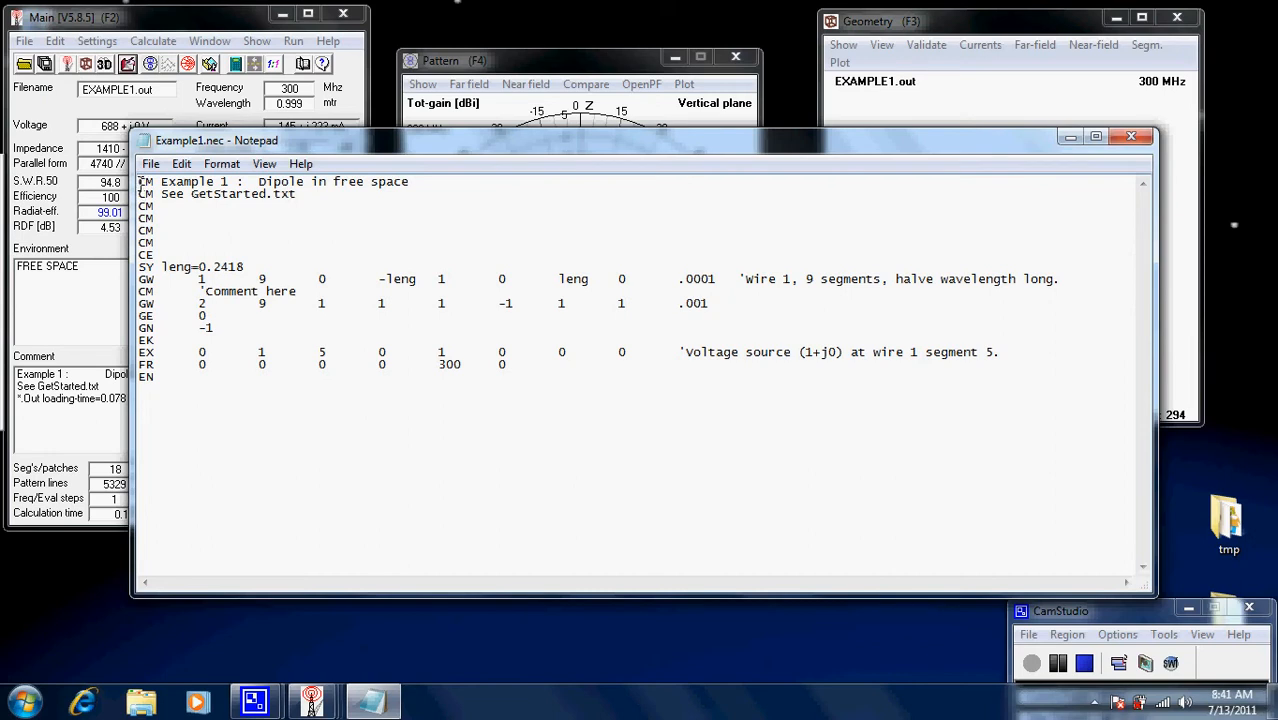
drag(140, 183, 153, 190)
drag(439, 369, 461, 372)
click(472, 395)
mouse_move(657, 307)
mouse_down()
mouse_move(638, 307)
mouse_move(659, 305)
mouse_up()
click(675, 331)
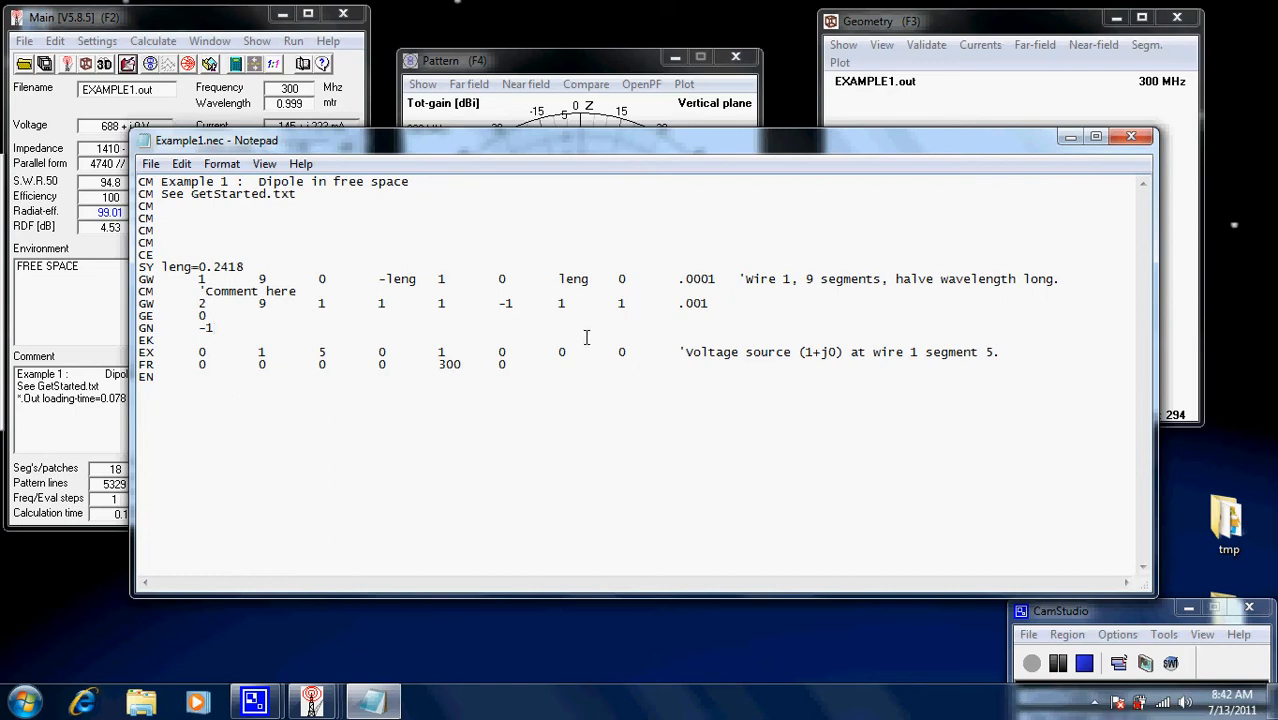
click(1131, 137)
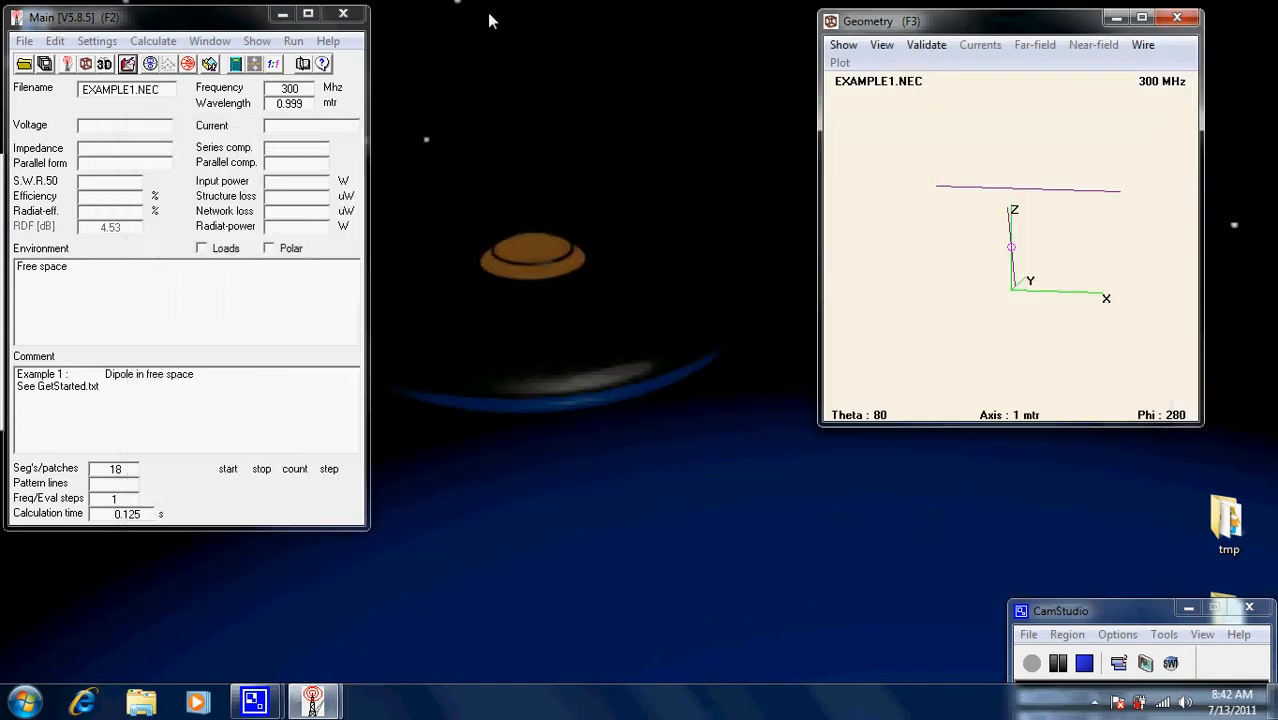
Set NEC editor as the editor for input files and open the current antenna file in it
click(108, 46)
click(128, 83)
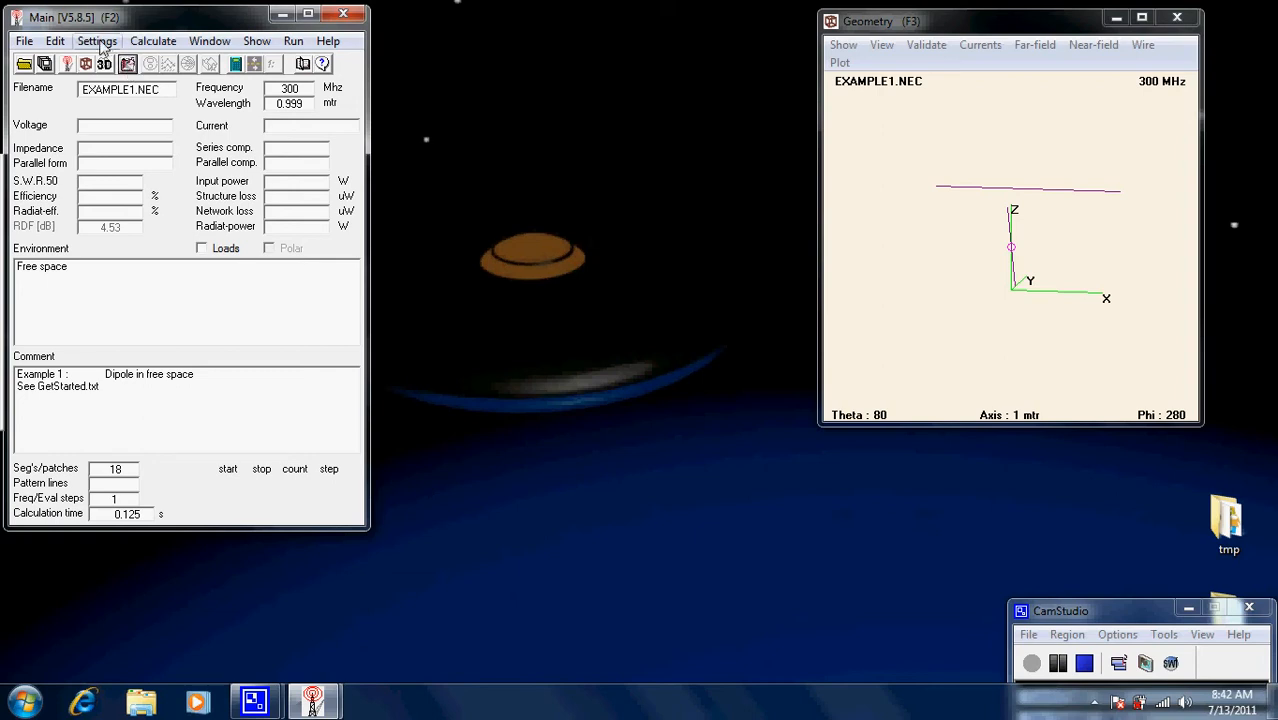
click(97, 41)
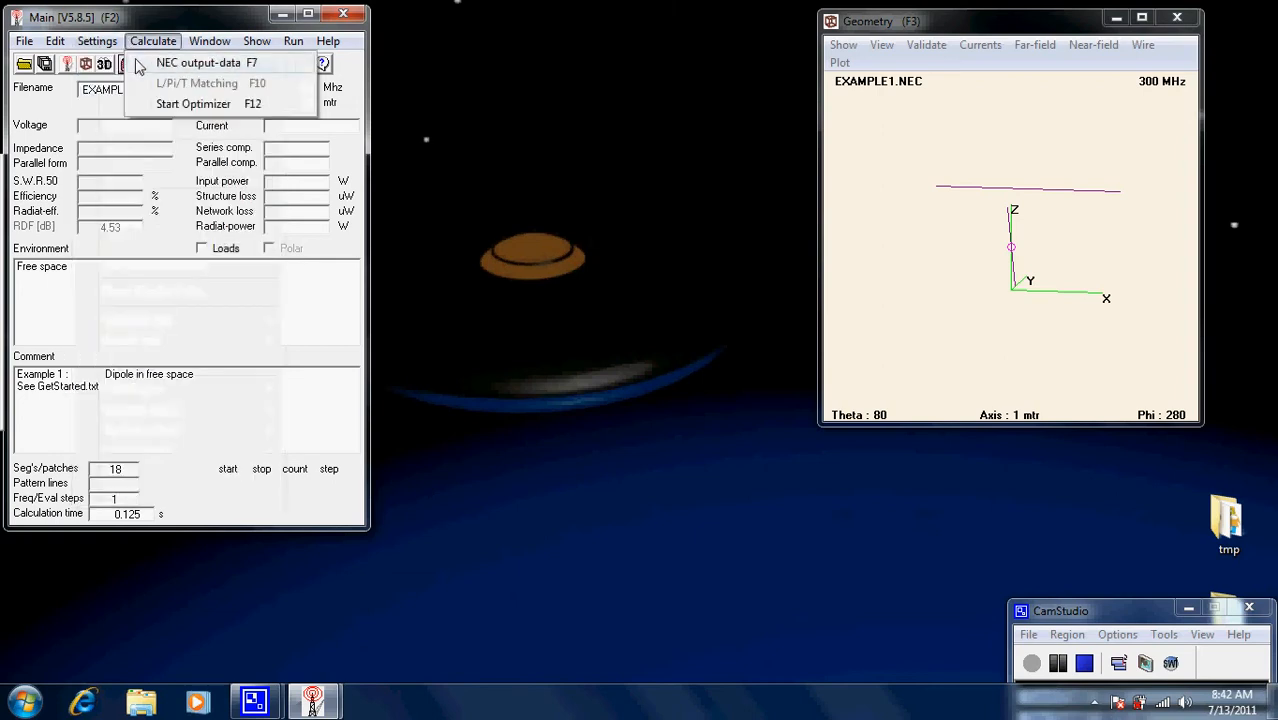
click(135, 20)
click(129, 64)
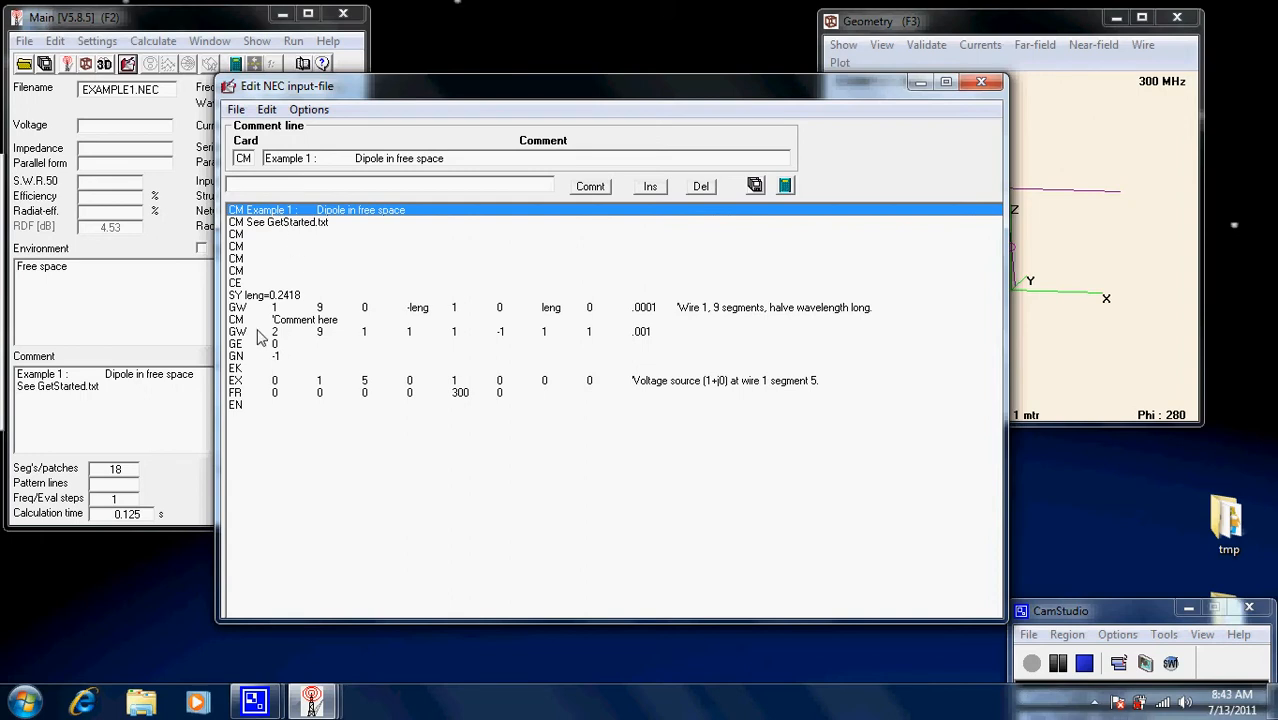
Insert a new card after the wire 2 GW card and set its type to CM : Comment line
click(239, 334)
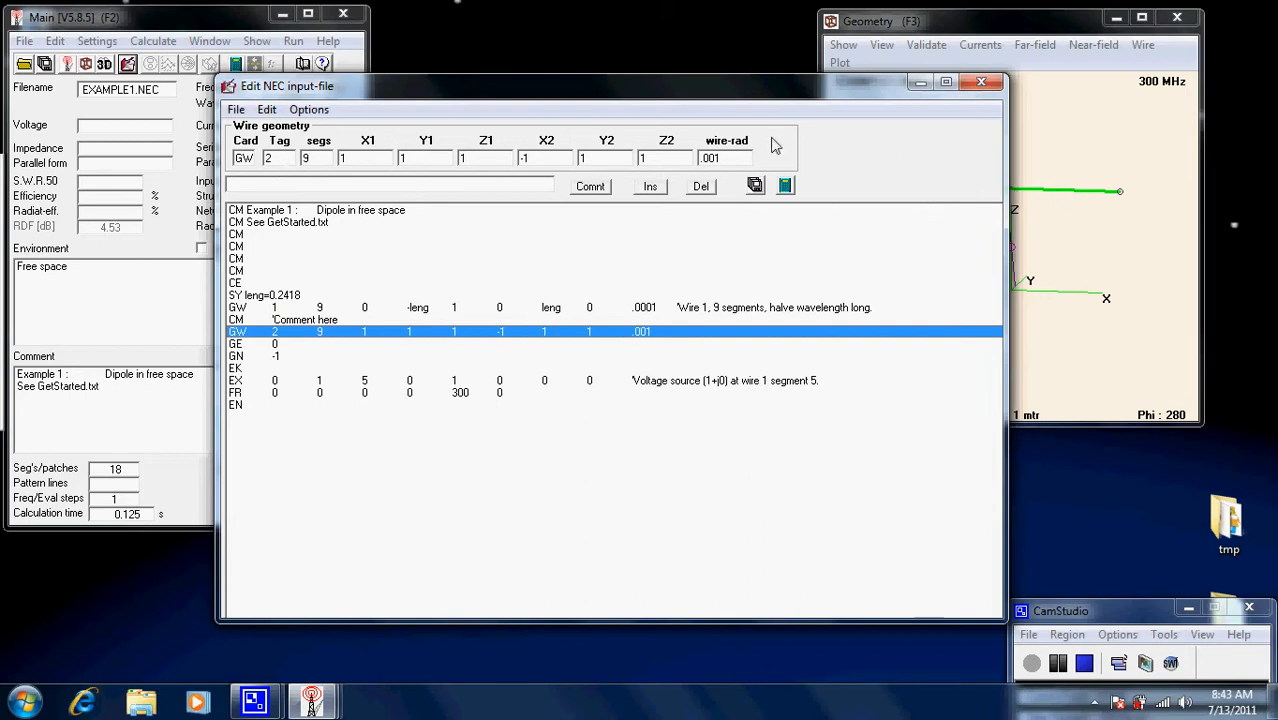
drag(470, 93, 328, 83)
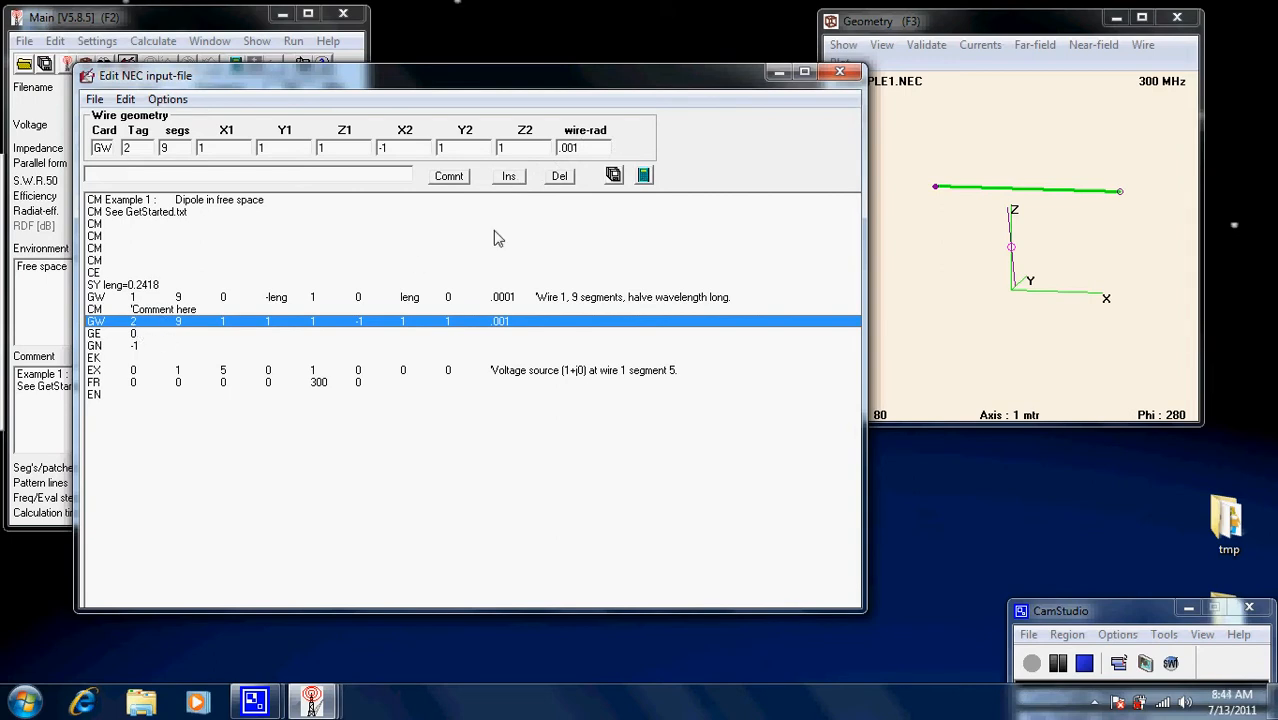
click(510, 177)
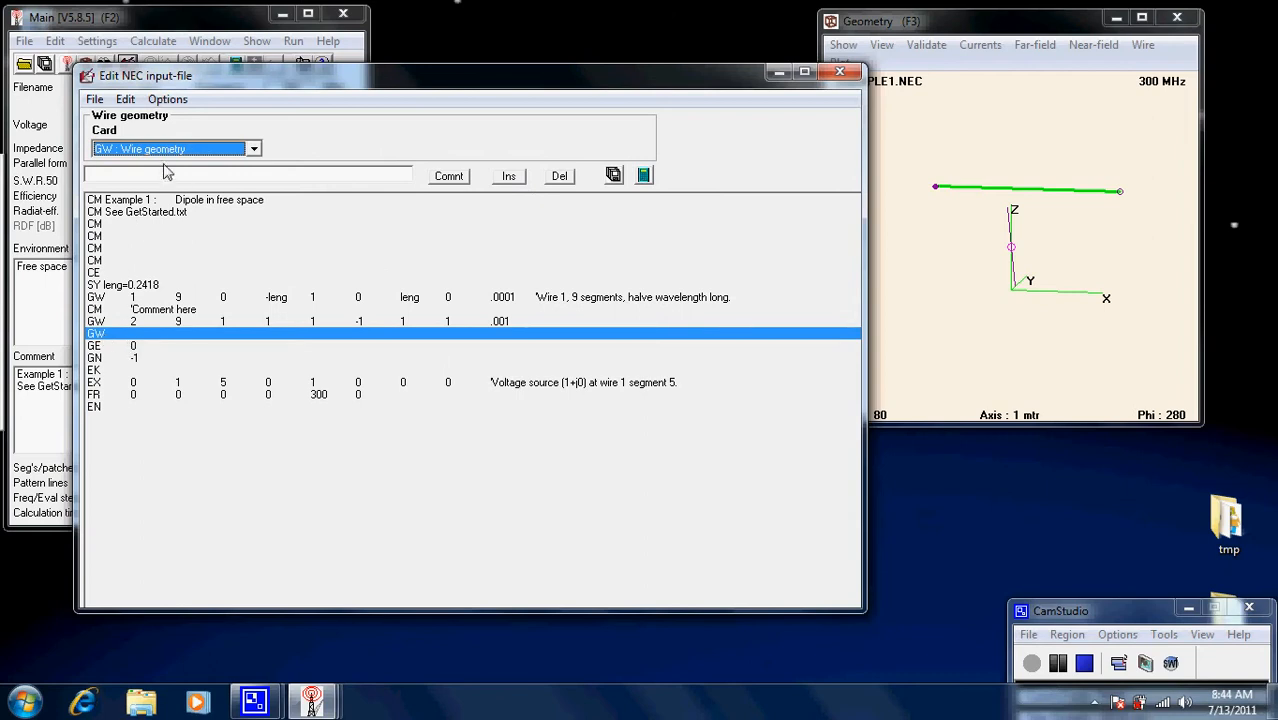
click(255, 150)
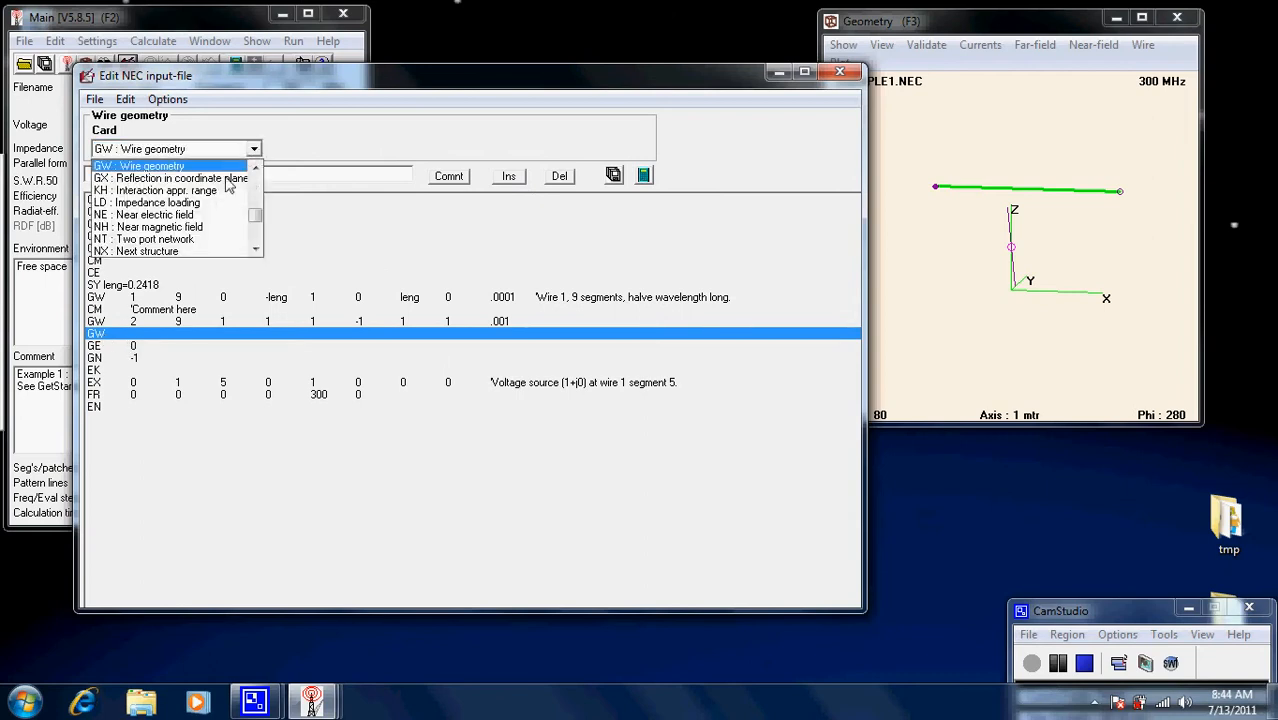
drag(256, 222, 255, 177)
click(150, 191)
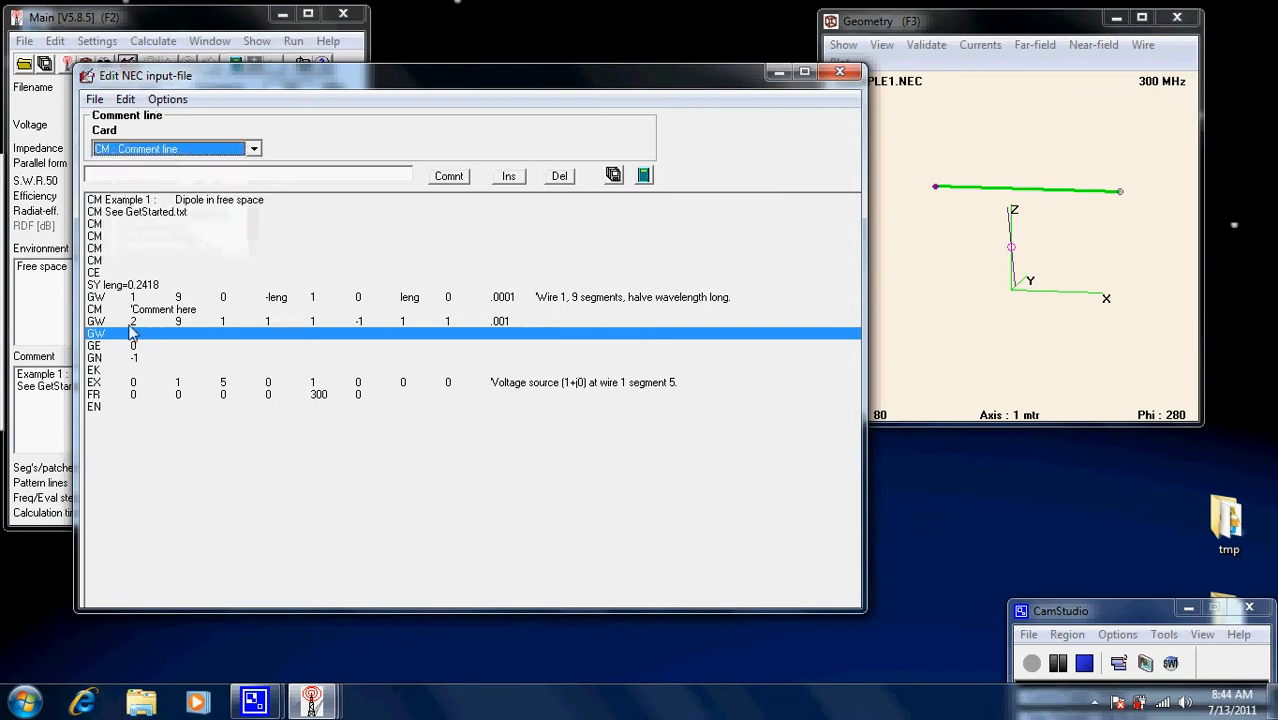
click(197, 179)
click(146, 148)
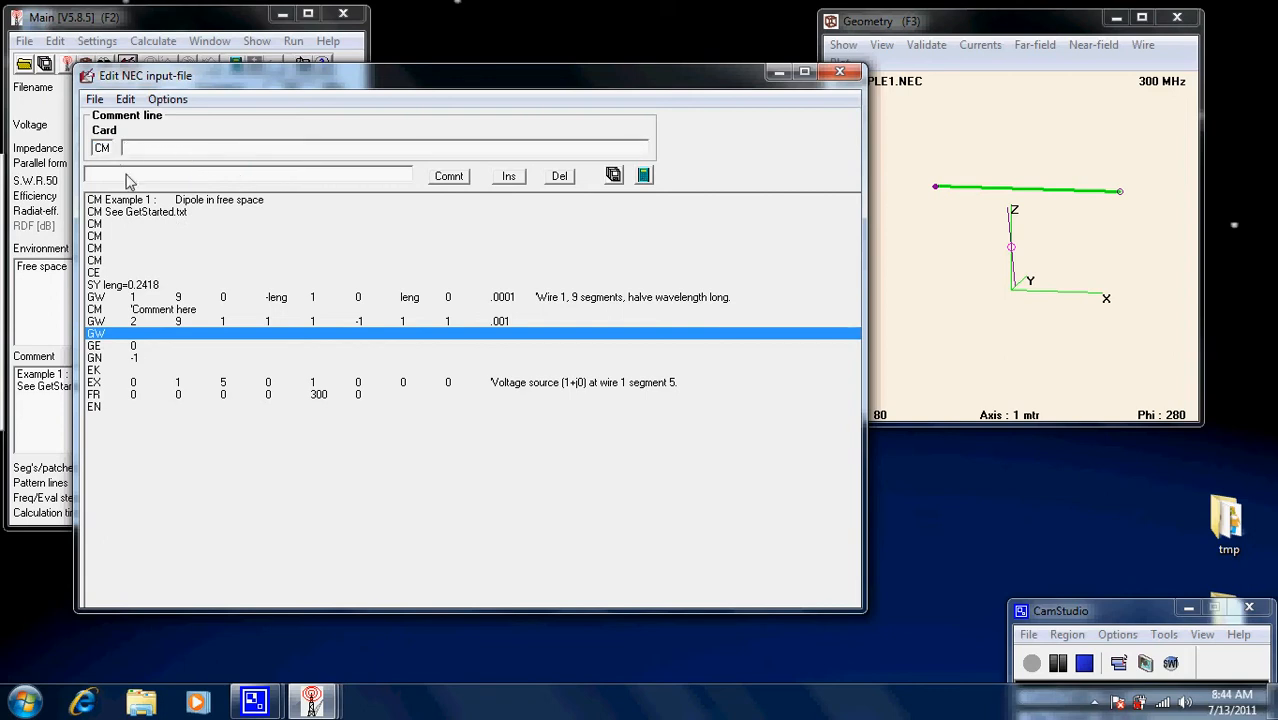
Enter "what ever we wish to say" as the new card's comment text and save the input file
click(129, 175)
click(178, 148)
text(what ever we wish)
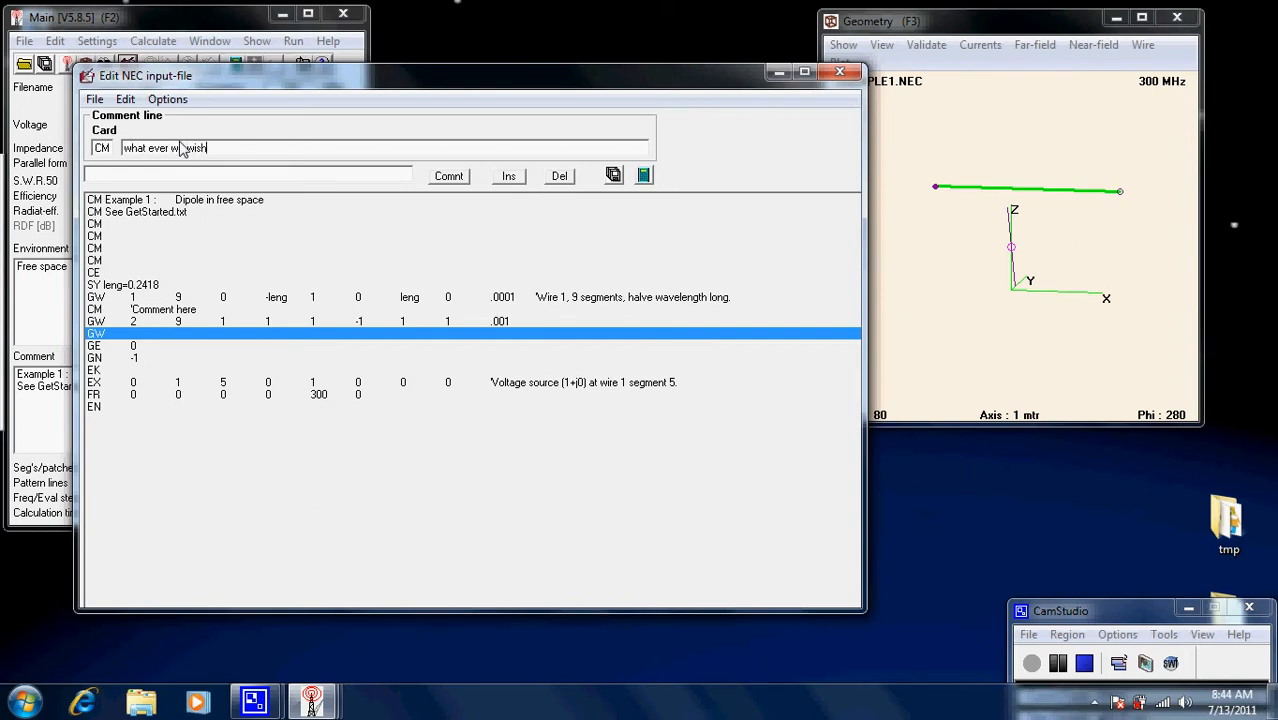
text( to sayh)
click(613, 176)
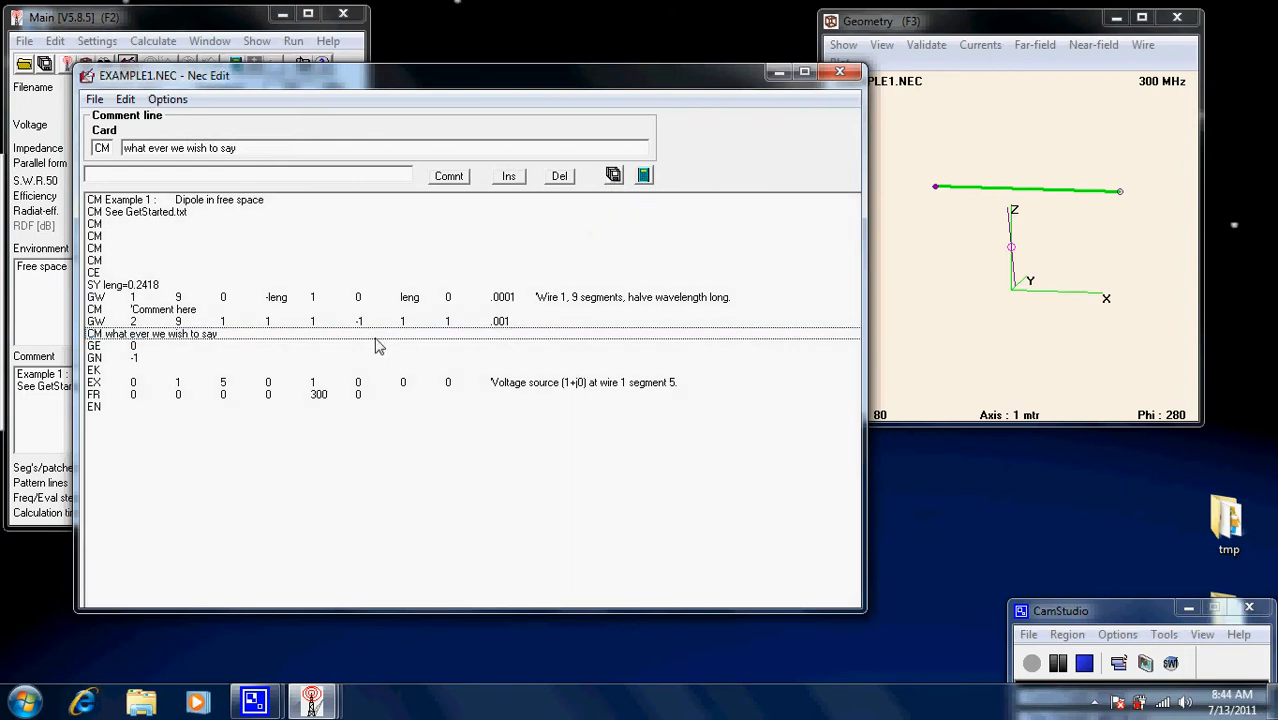
Calculate the far-field pattern for the saved input file and acknowledge the resulting message
click(644, 176)
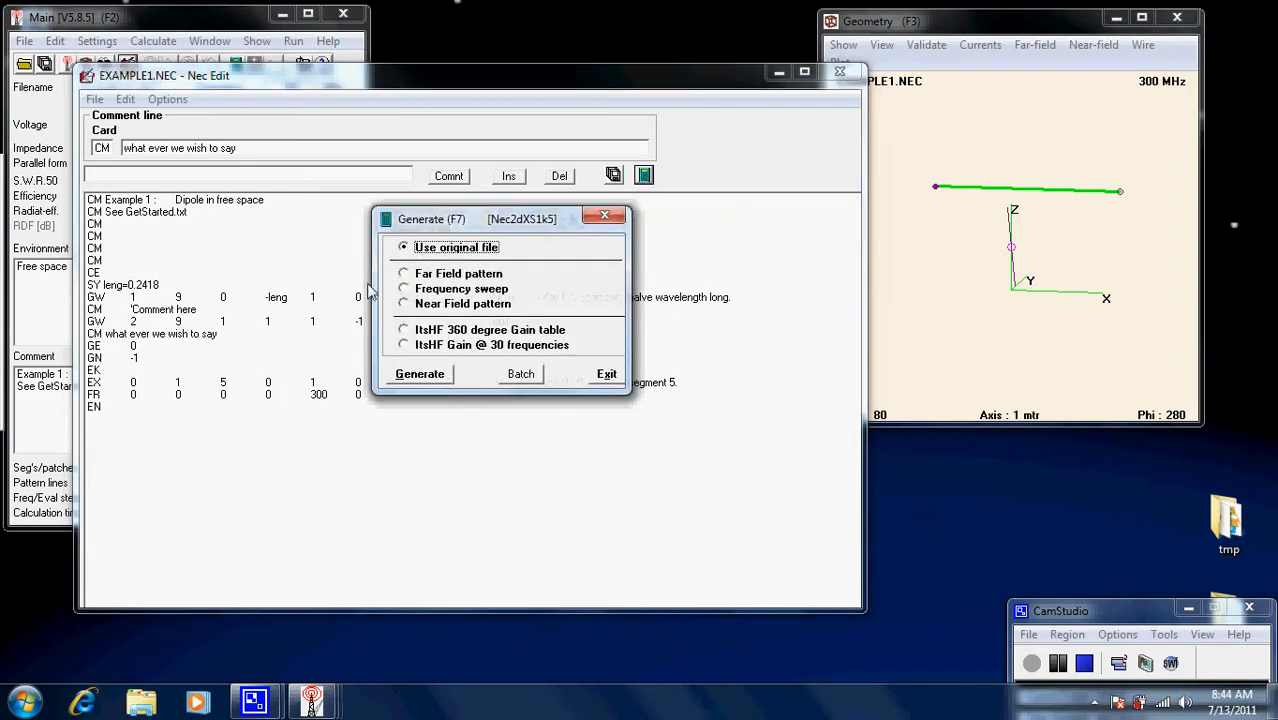
click(404, 274)
click(425, 499)
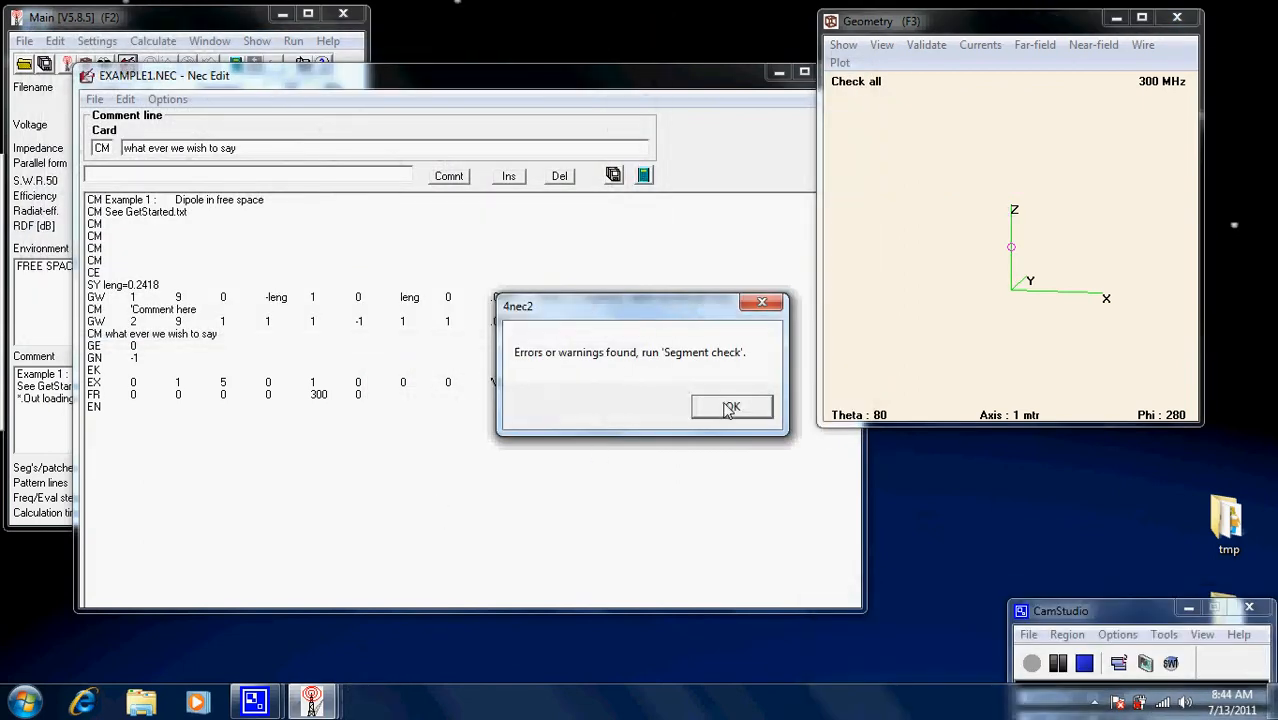
click(729, 405)
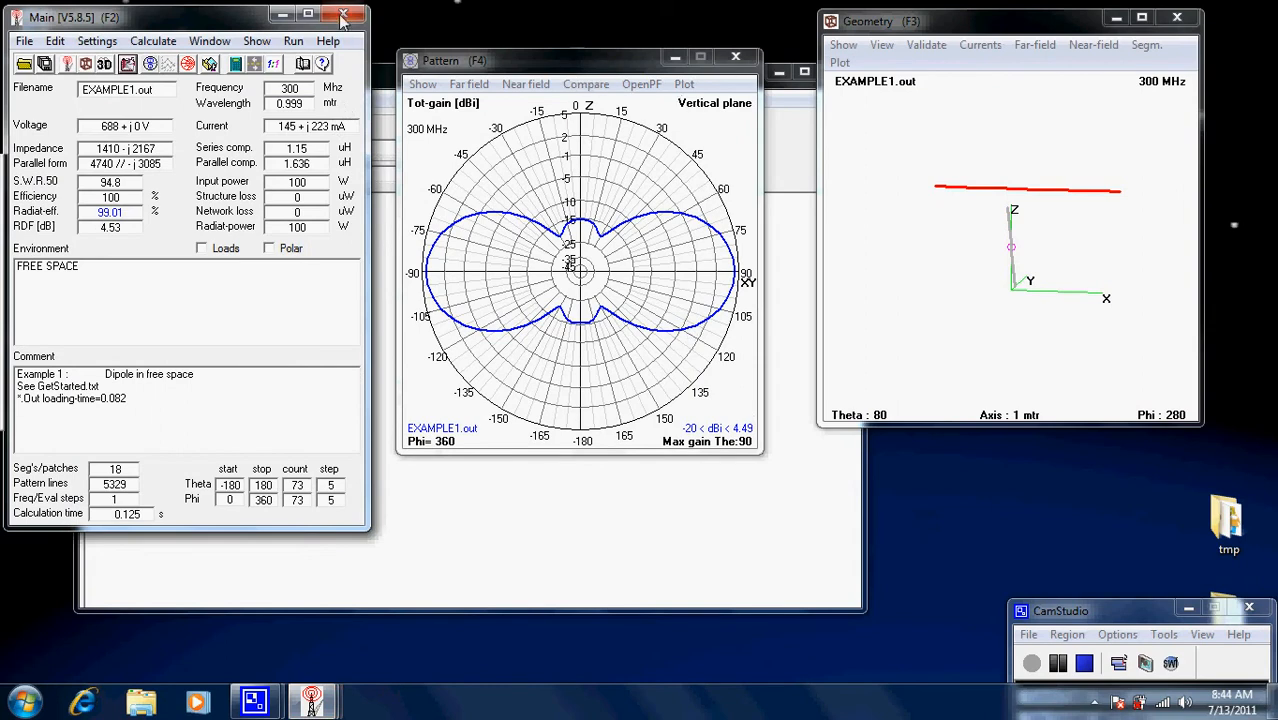
Return to the NEC editor, delete the "Comment here" card between the two wire cards, and save the file
click(806, 307)
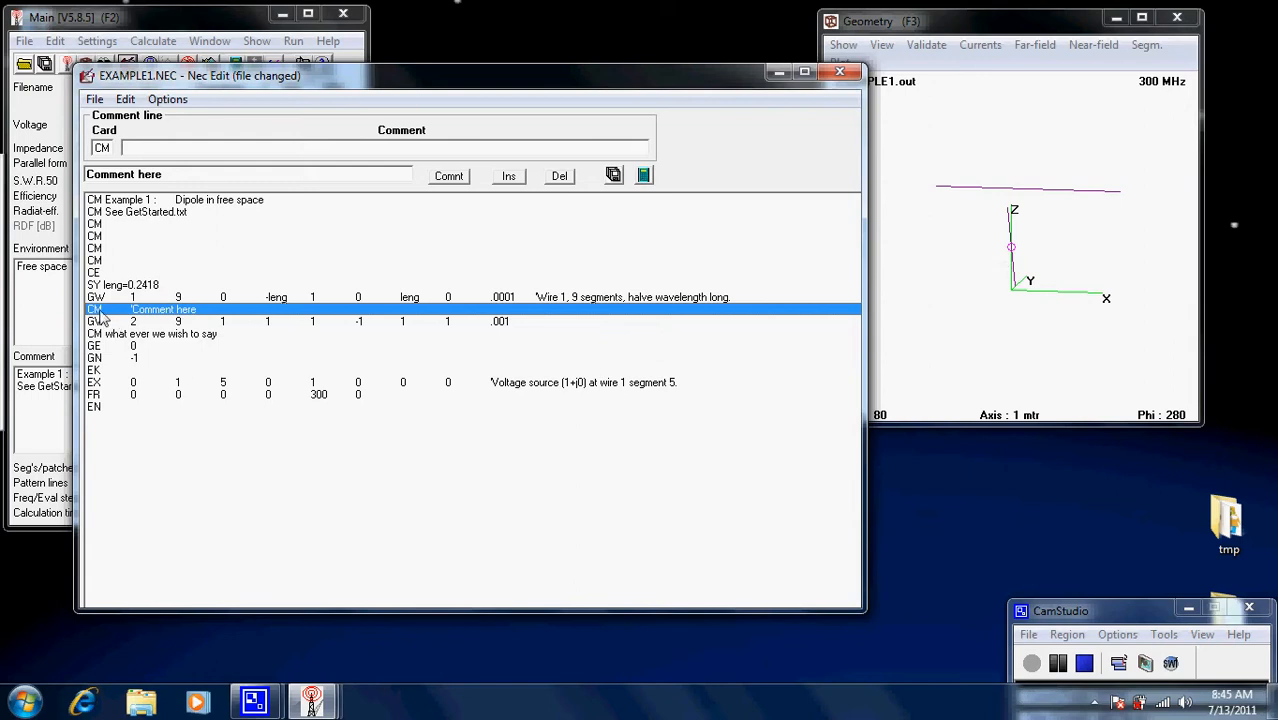
click(559, 177)
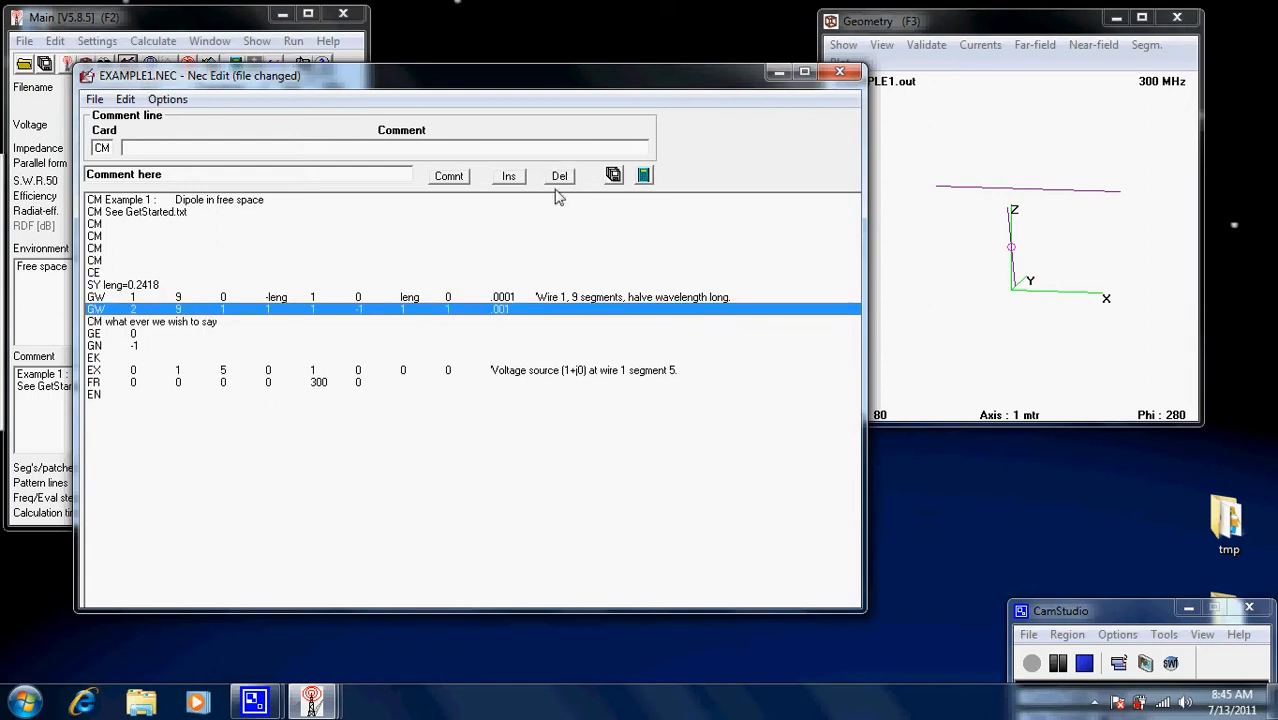
click(615, 177)
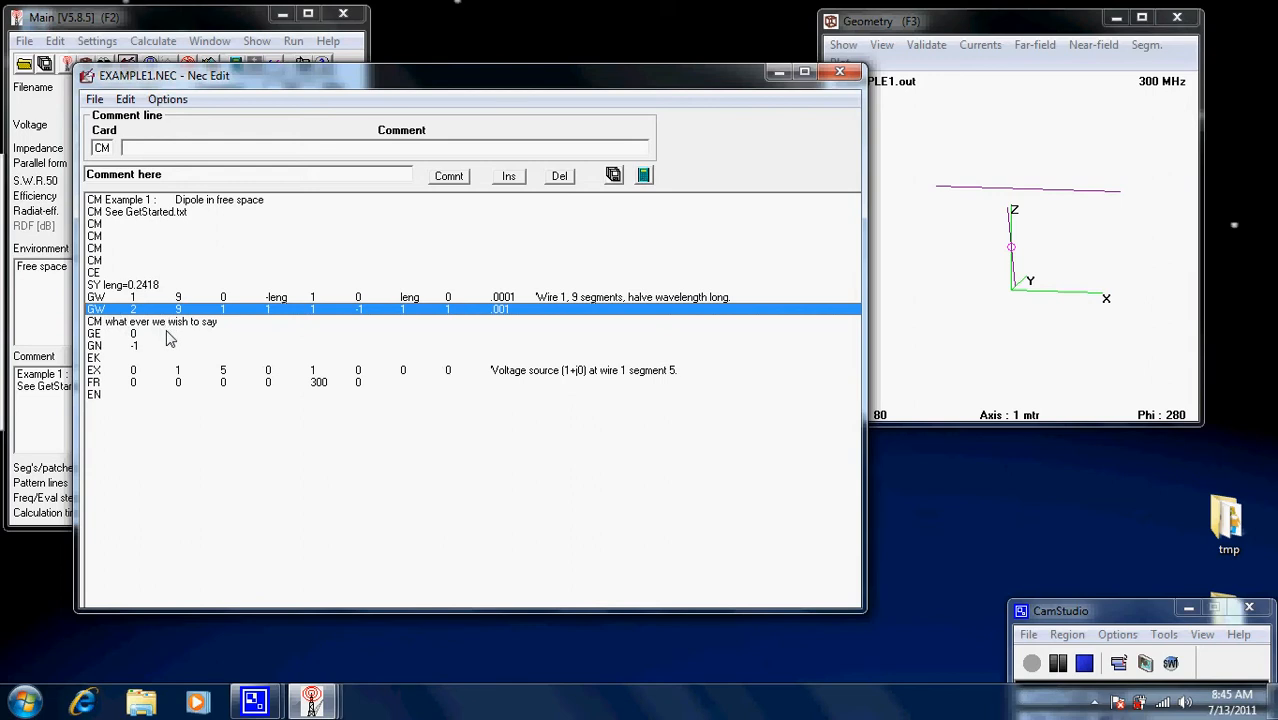
Insert a GW card after wire 1 with tag 3, 9 segments, ends 0, -len, 1 and 0, len, 0, radius .0001, and save
click(100, 298)
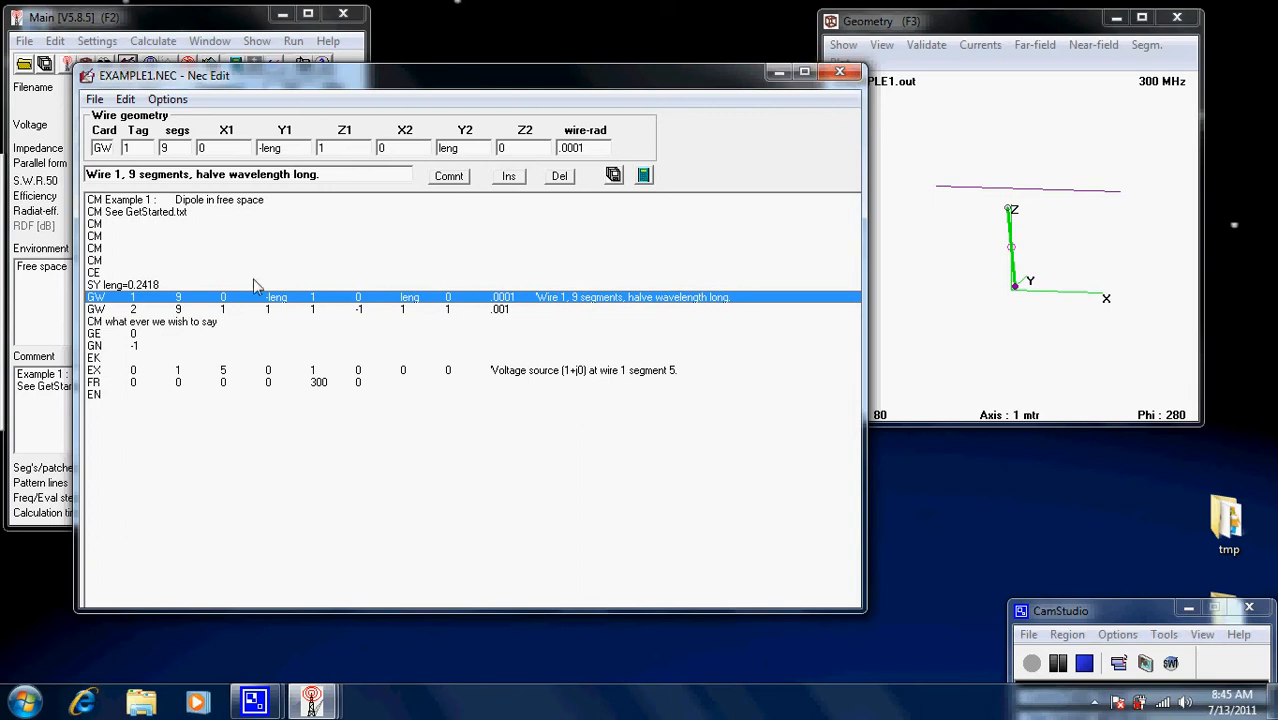
click(512, 178)
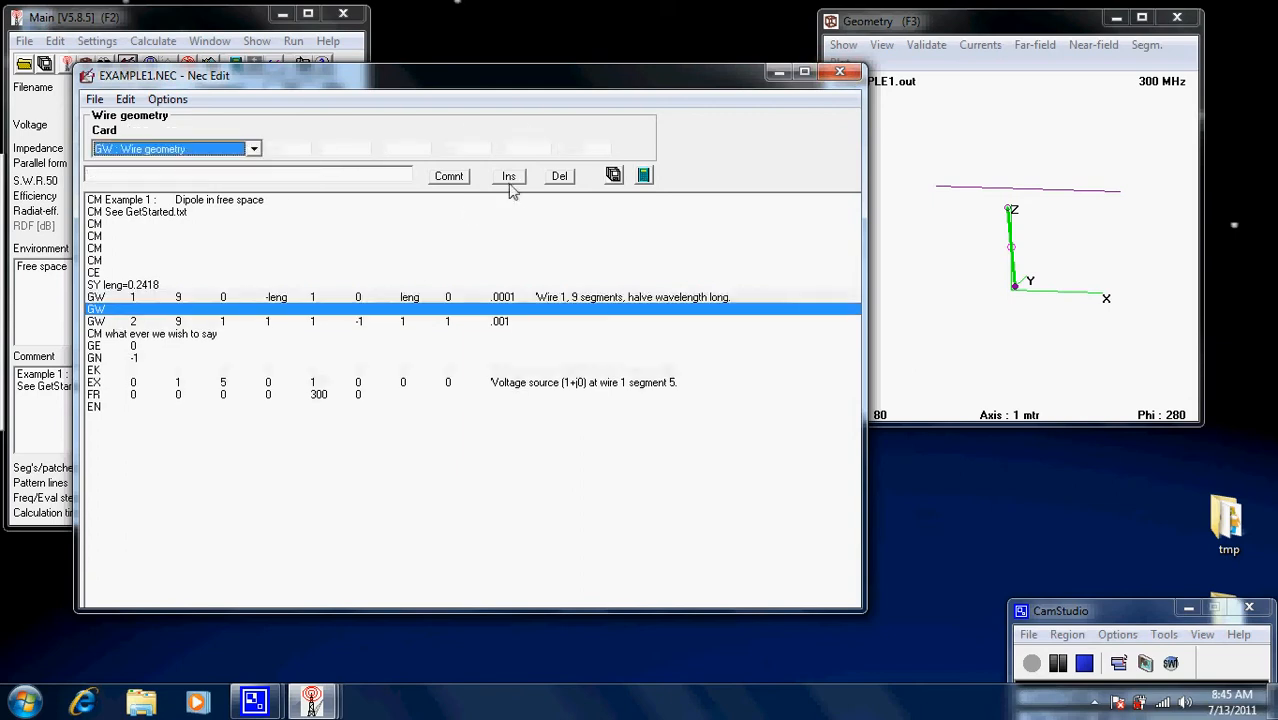
click(181, 177)
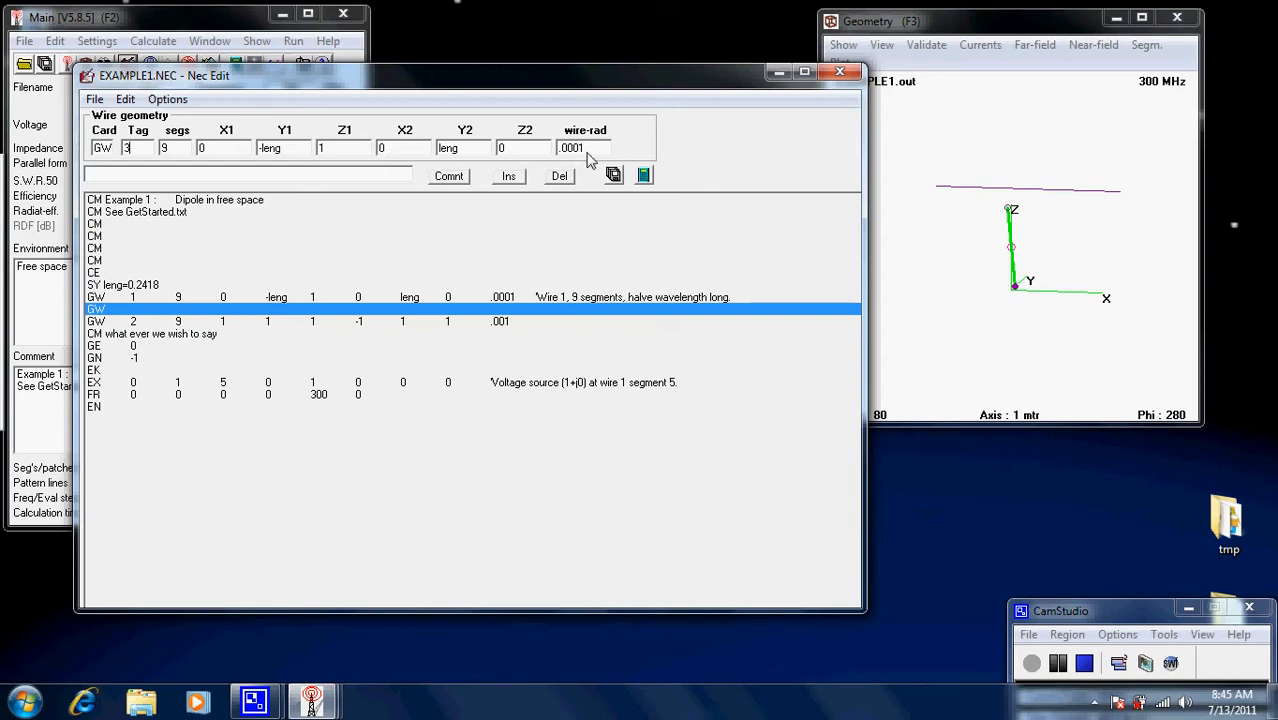
click(560, 177)
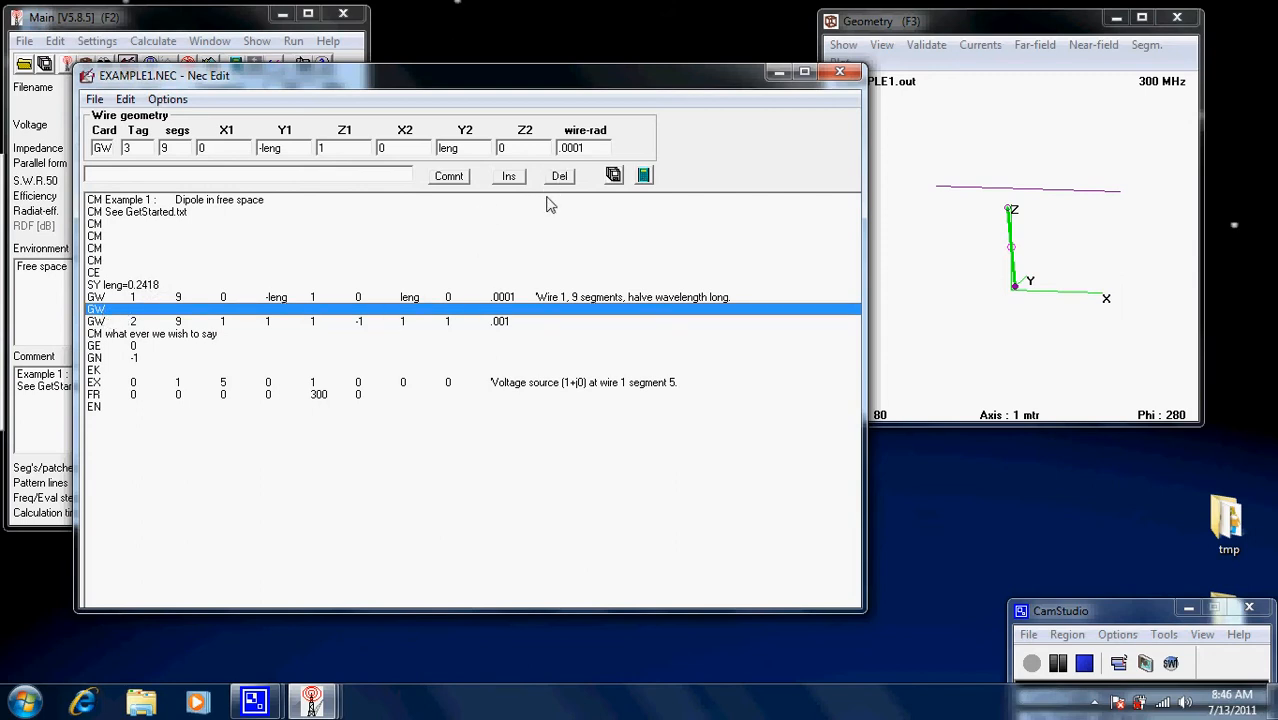
click(108, 322)
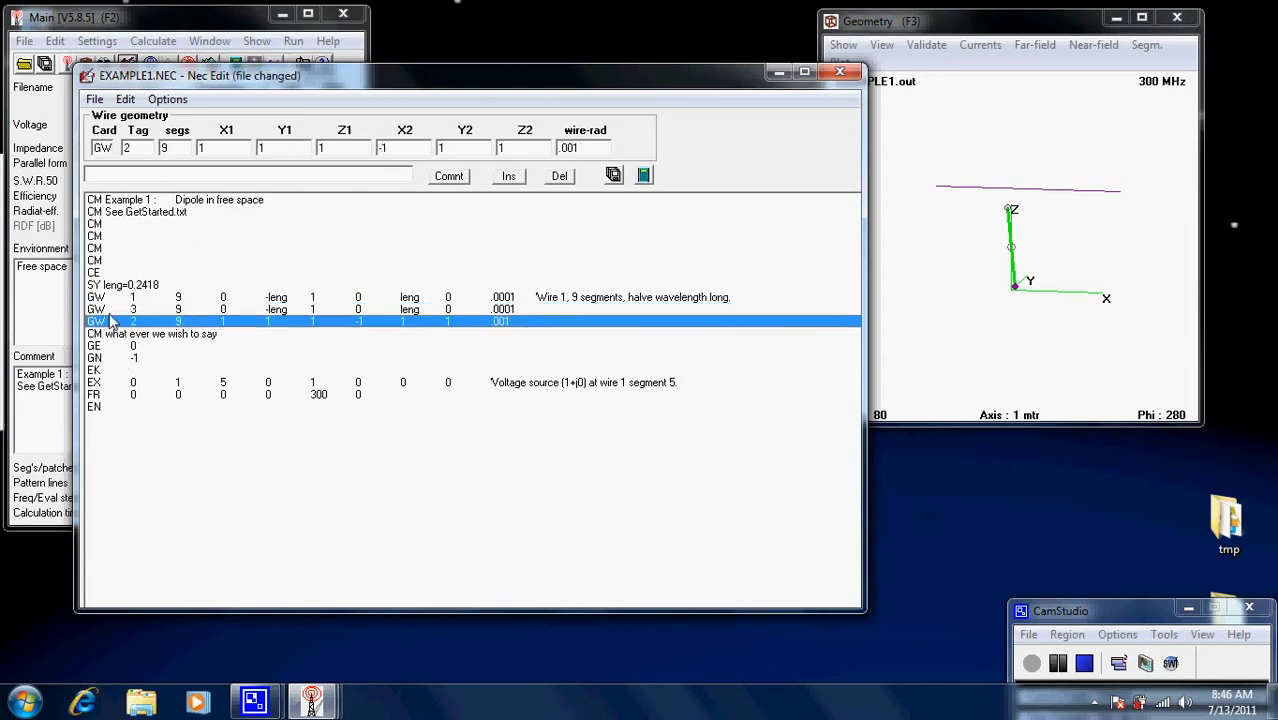
click(114, 310)
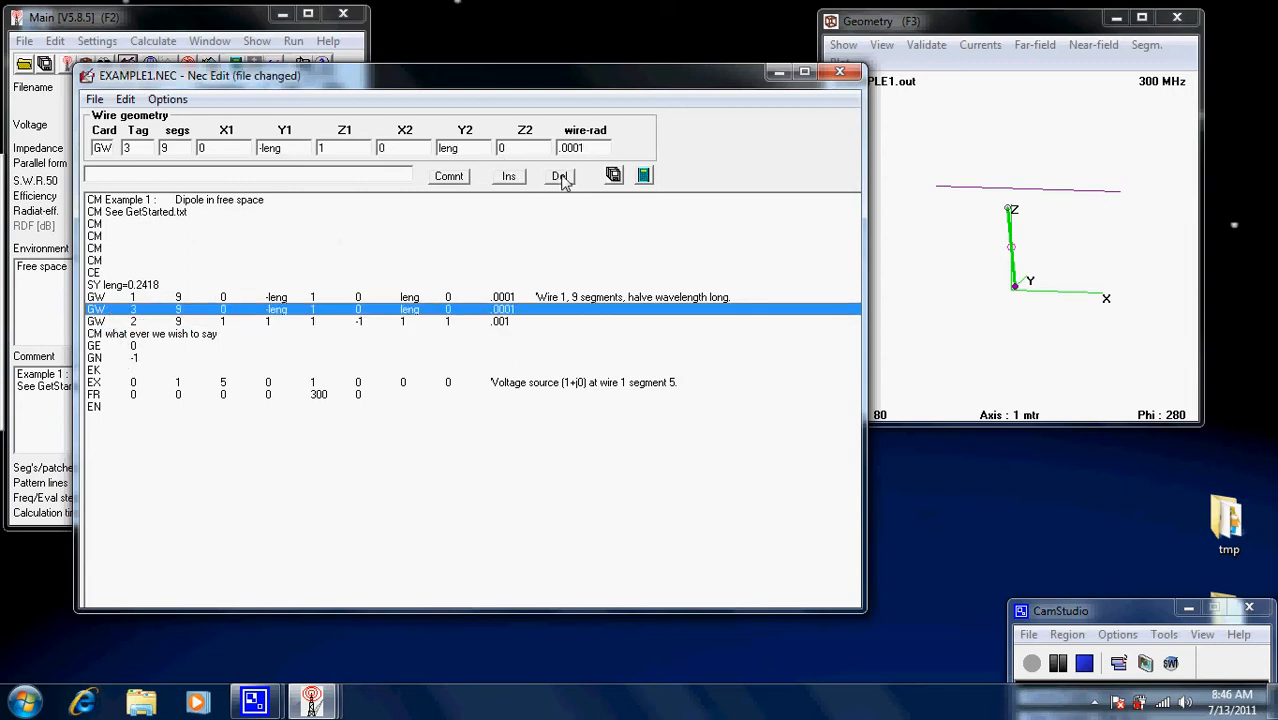
click(613, 176)
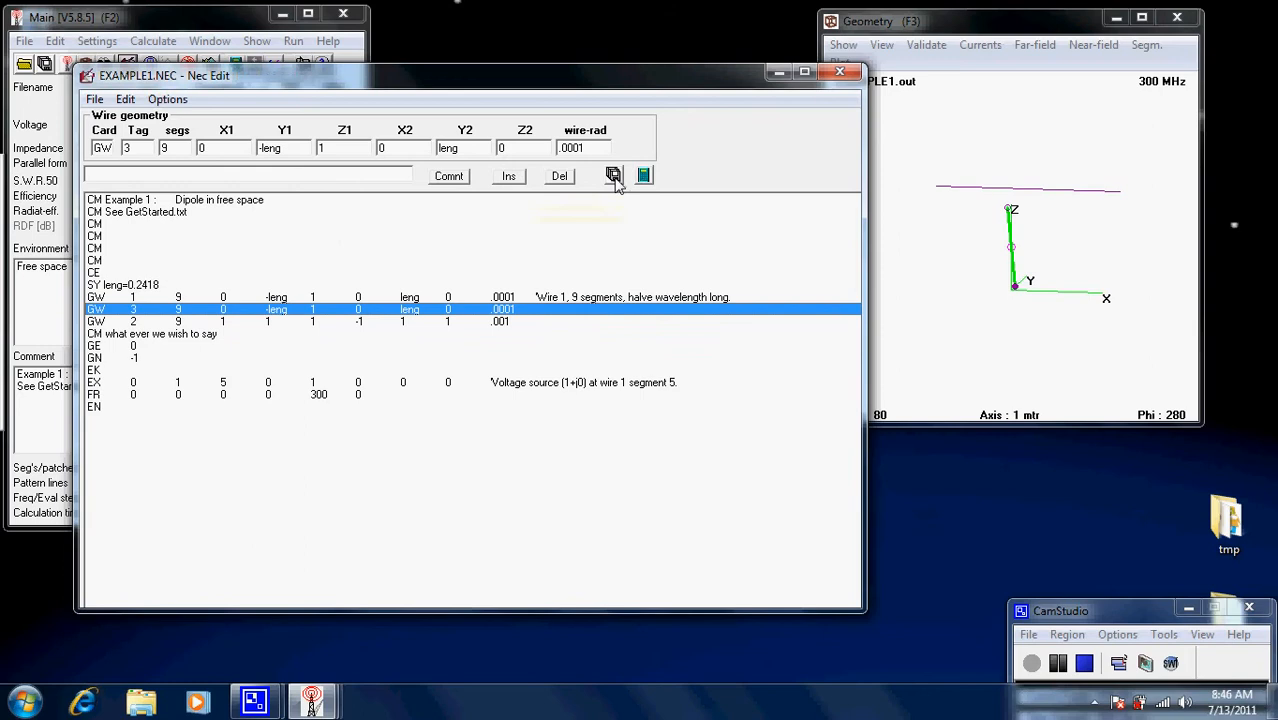
Delete the wire 3 and wire 2 GW cards from the input file, leaving only the wire 1 geometry card
click(559, 176)
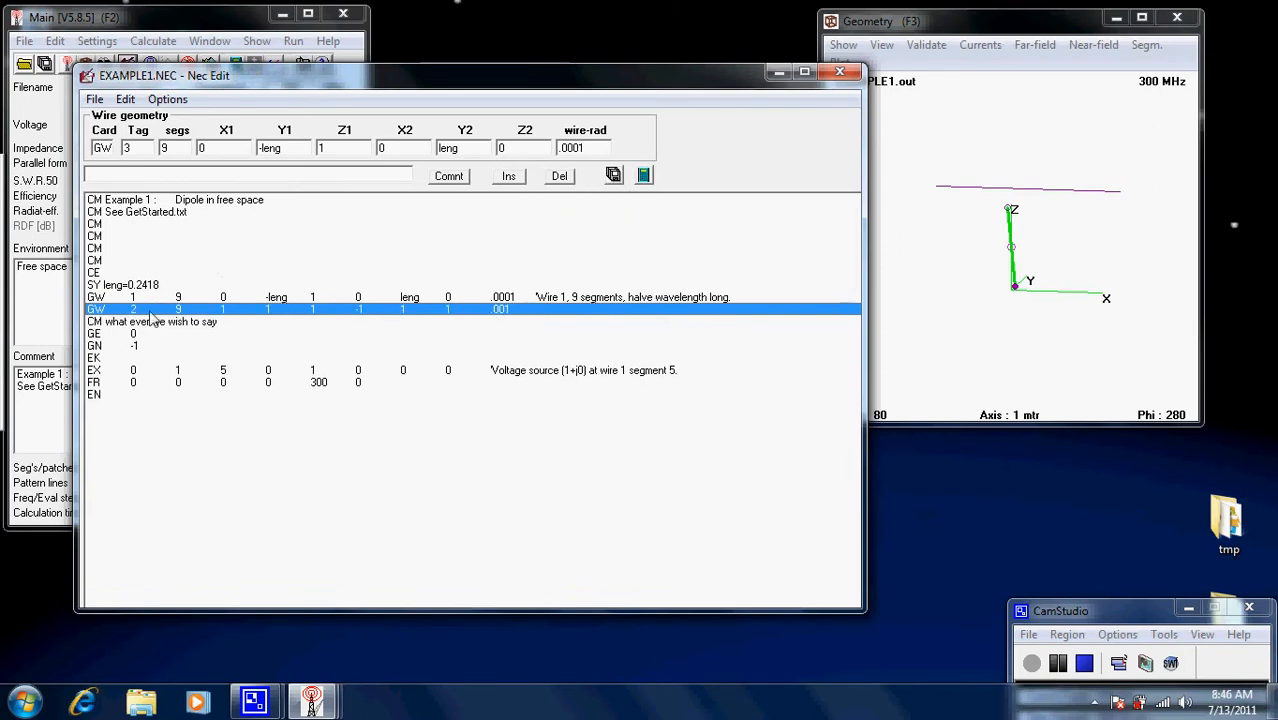
click(562, 178)
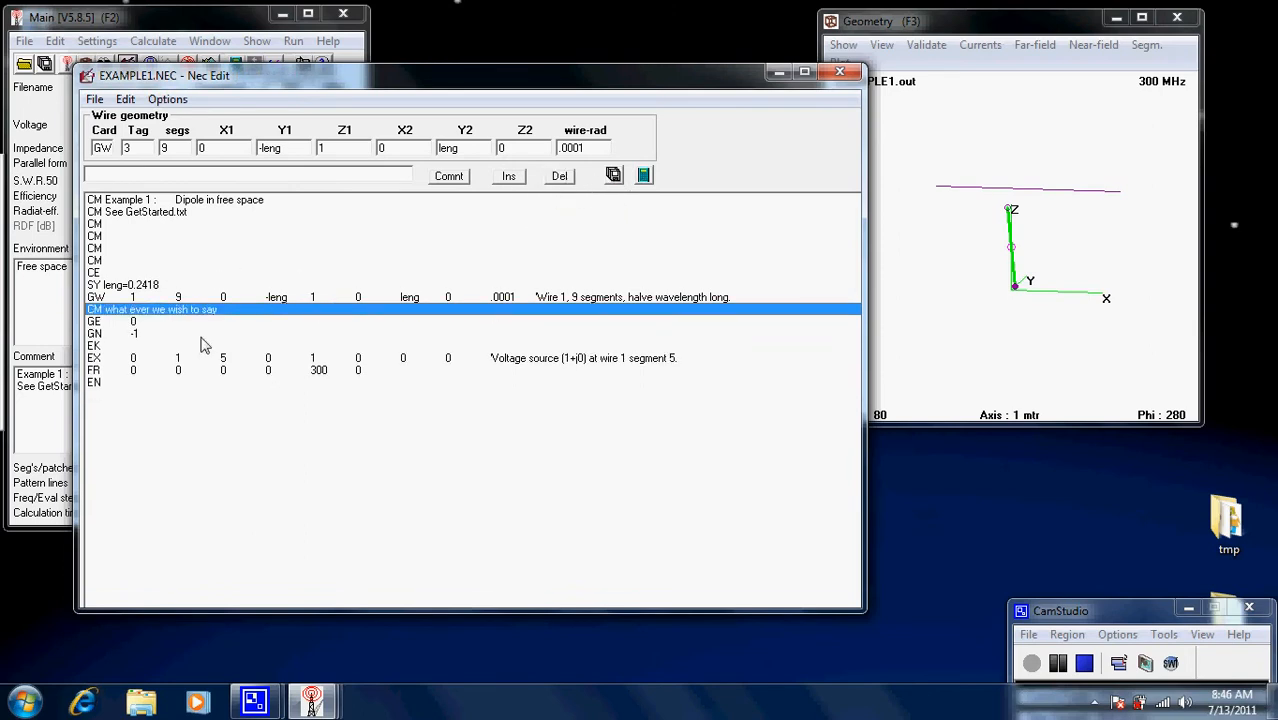
click(1063, 196)
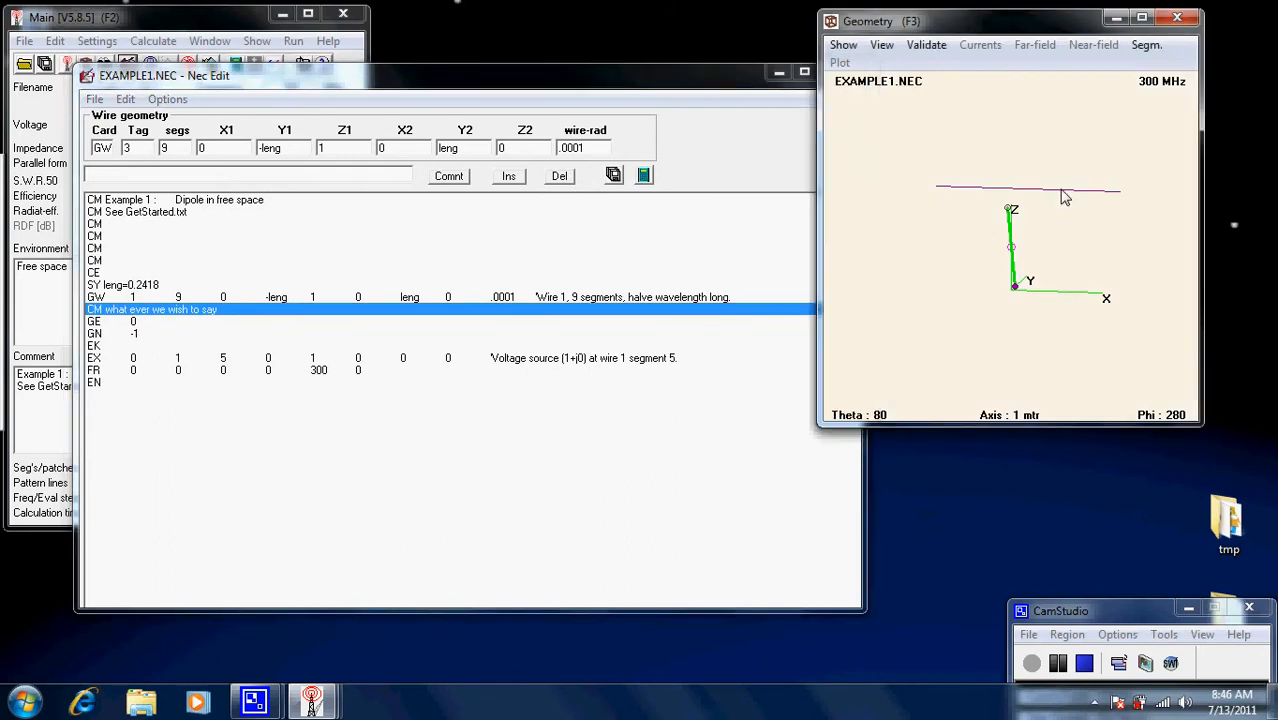
click(638, 190)
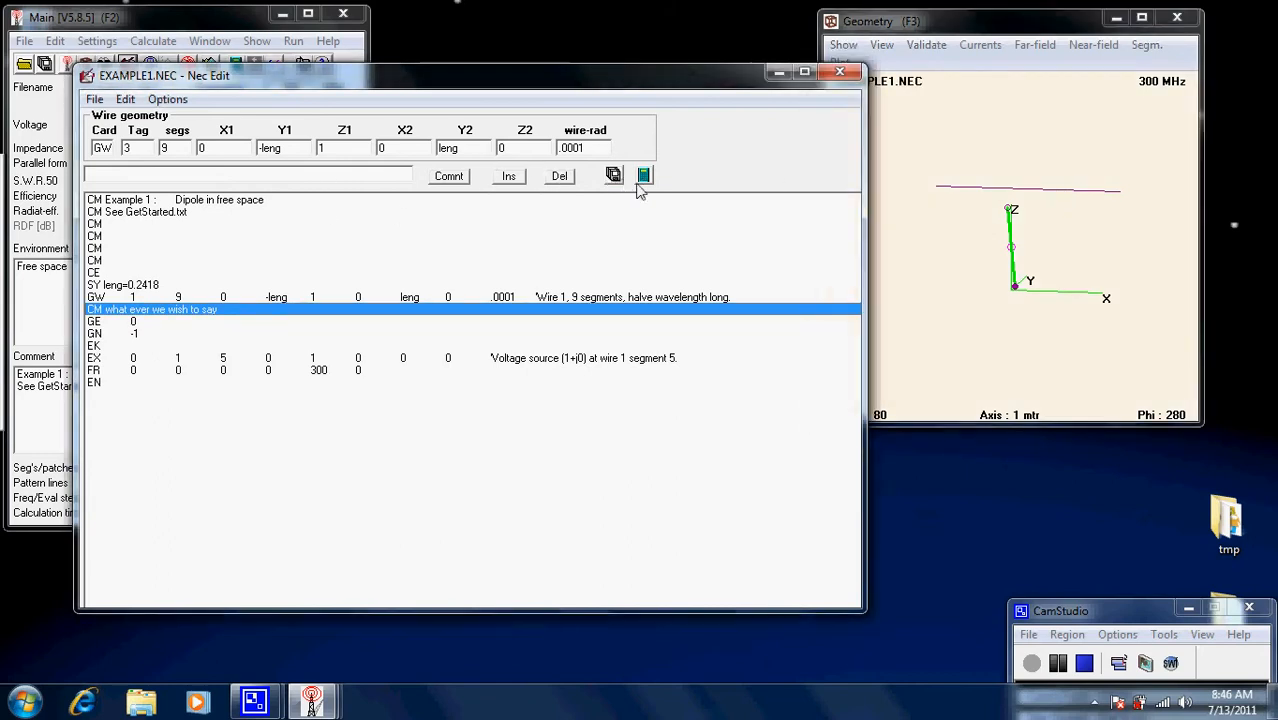
Generate the far-field pattern at 300 MHz with 5 degree resolution, close the error log, and rotate the resulting geometry
click(643, 176)
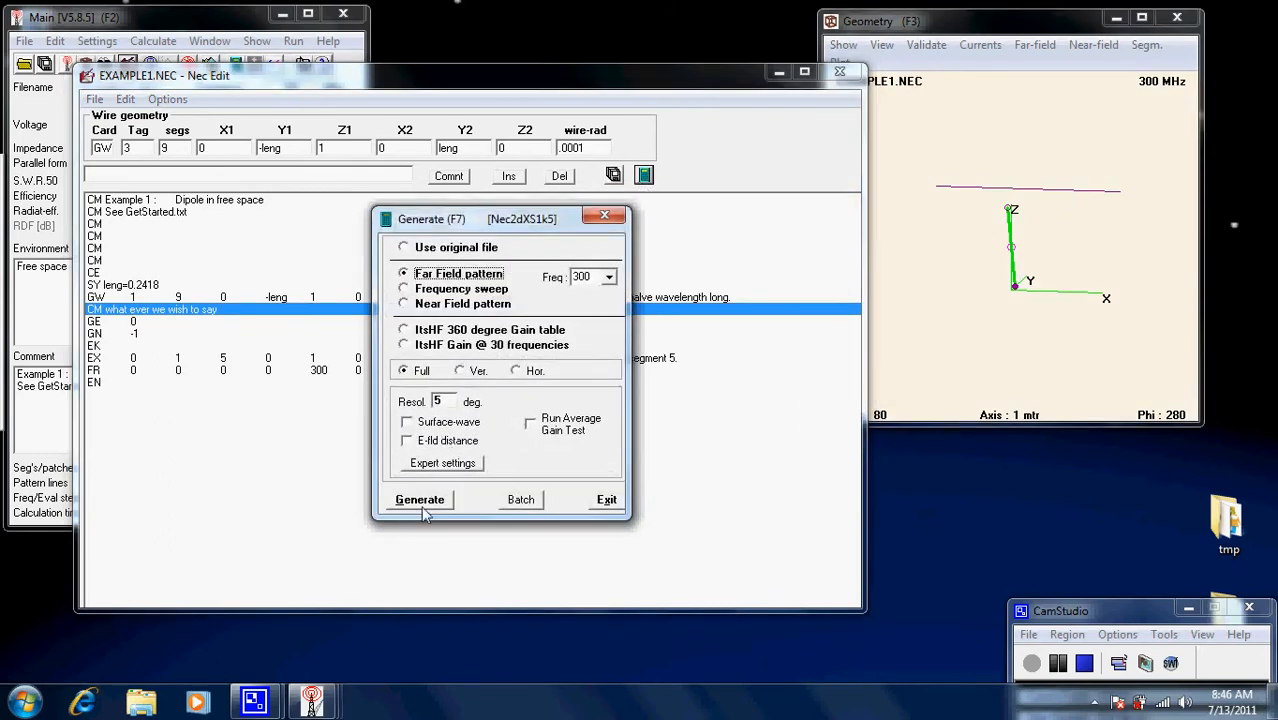
click(421, 505)
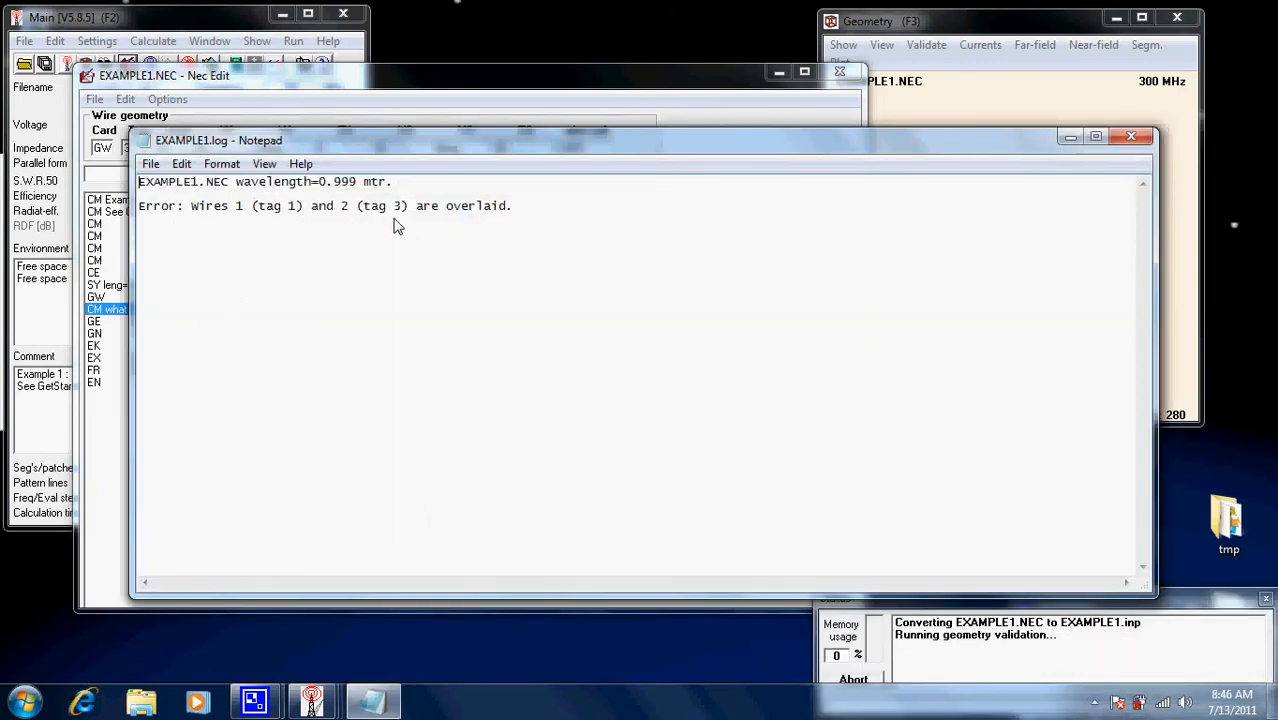
click(1124, 140)
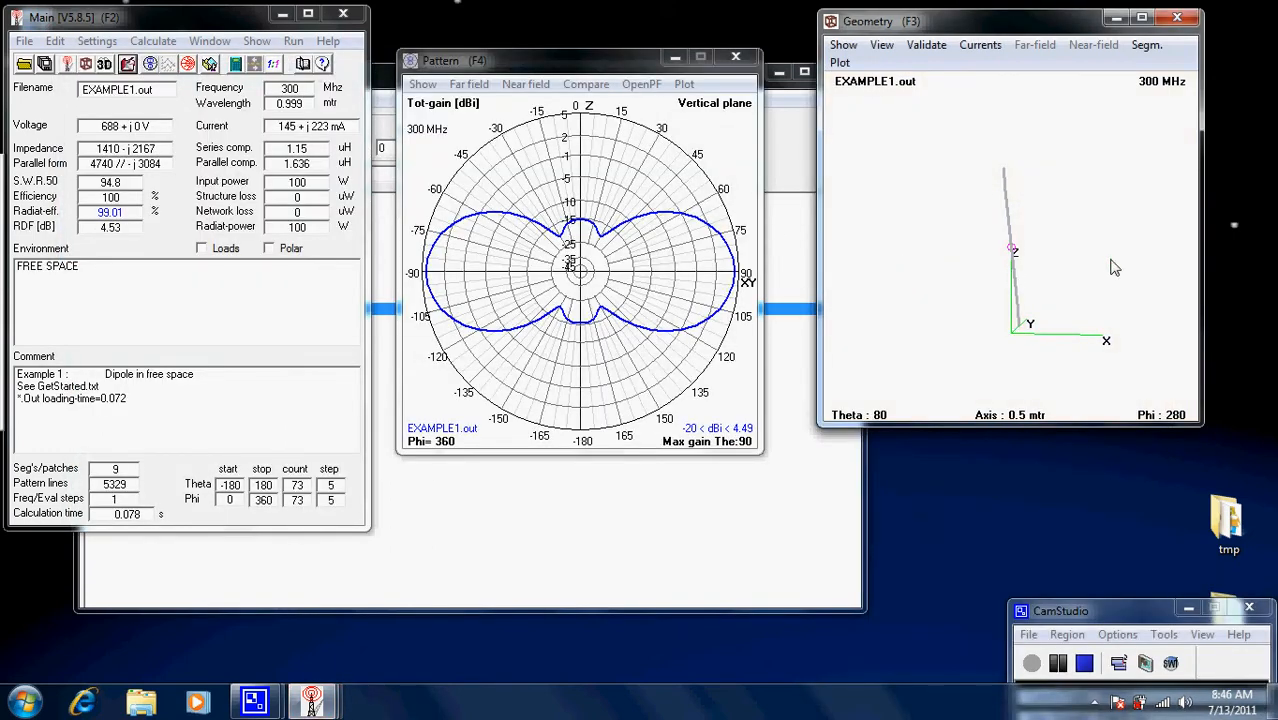
drag(1115, 268, 1061, 240)
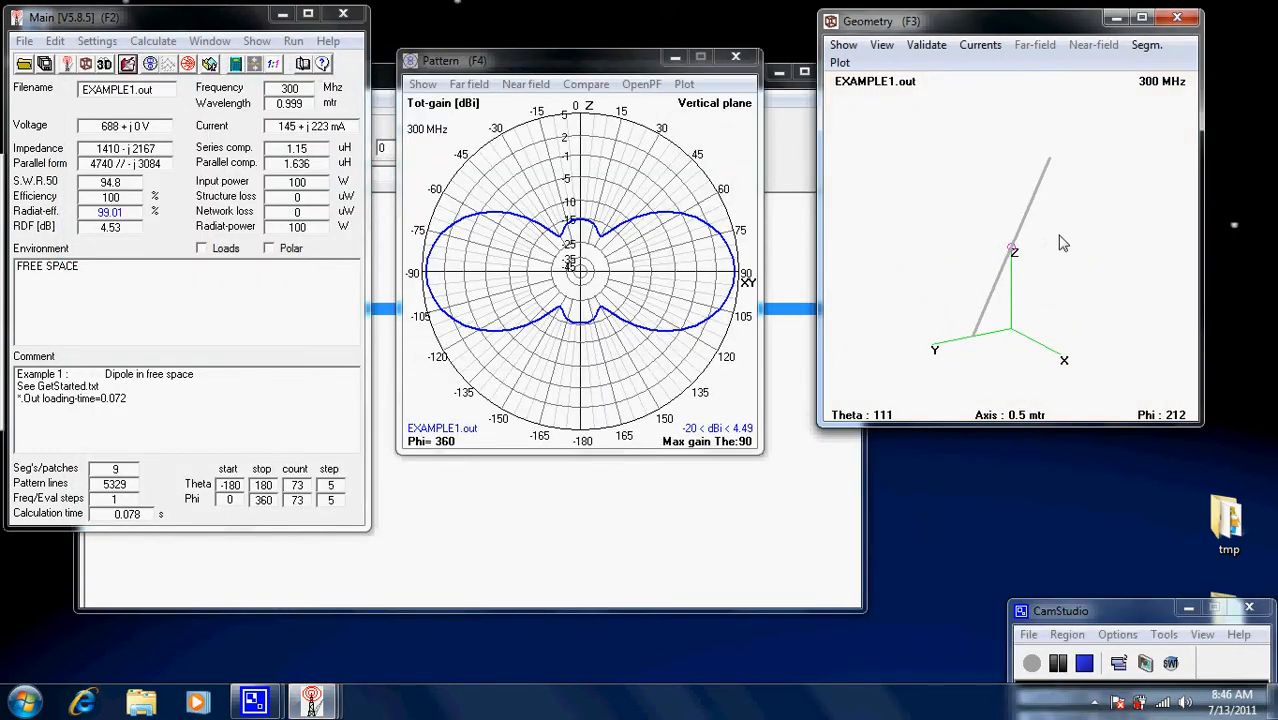
Close the NEC editor, set Geometry edit as the editor, and open EXAMPLE1.NEC in it
click(474, 487)
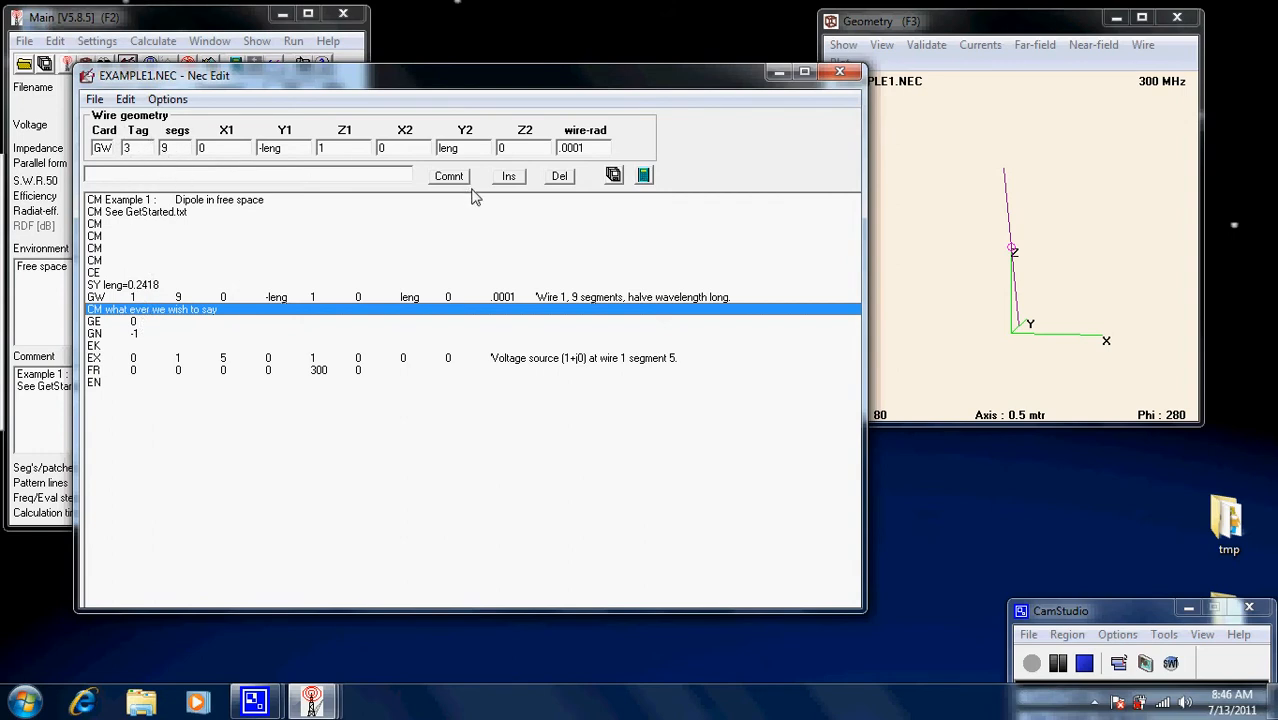
click(839, 72)
click(97, 41)
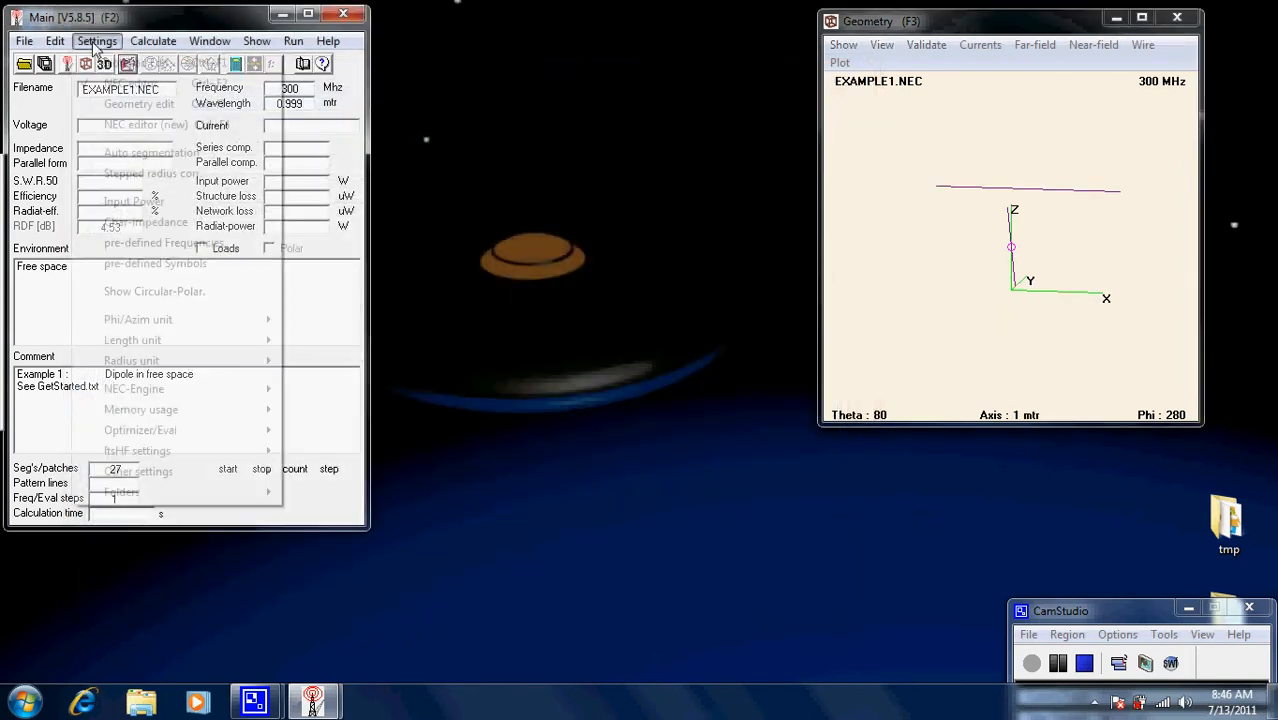
click(153, 119)
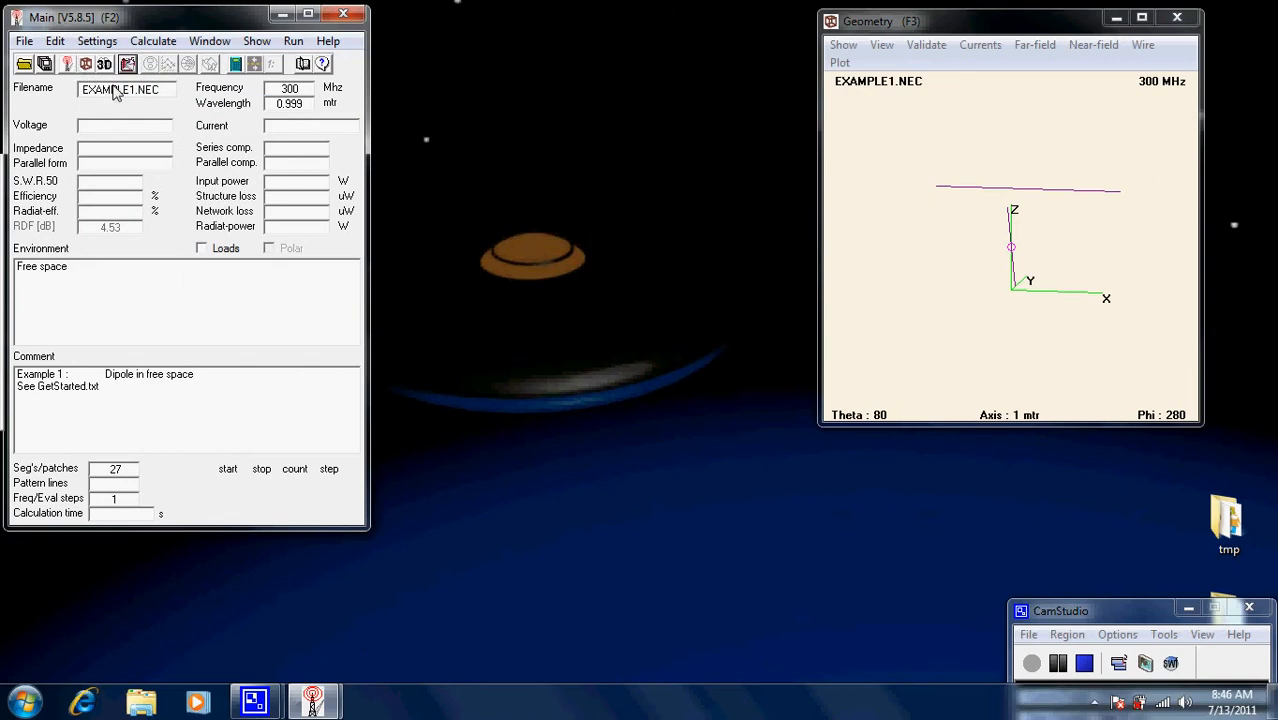
click(97, 41)
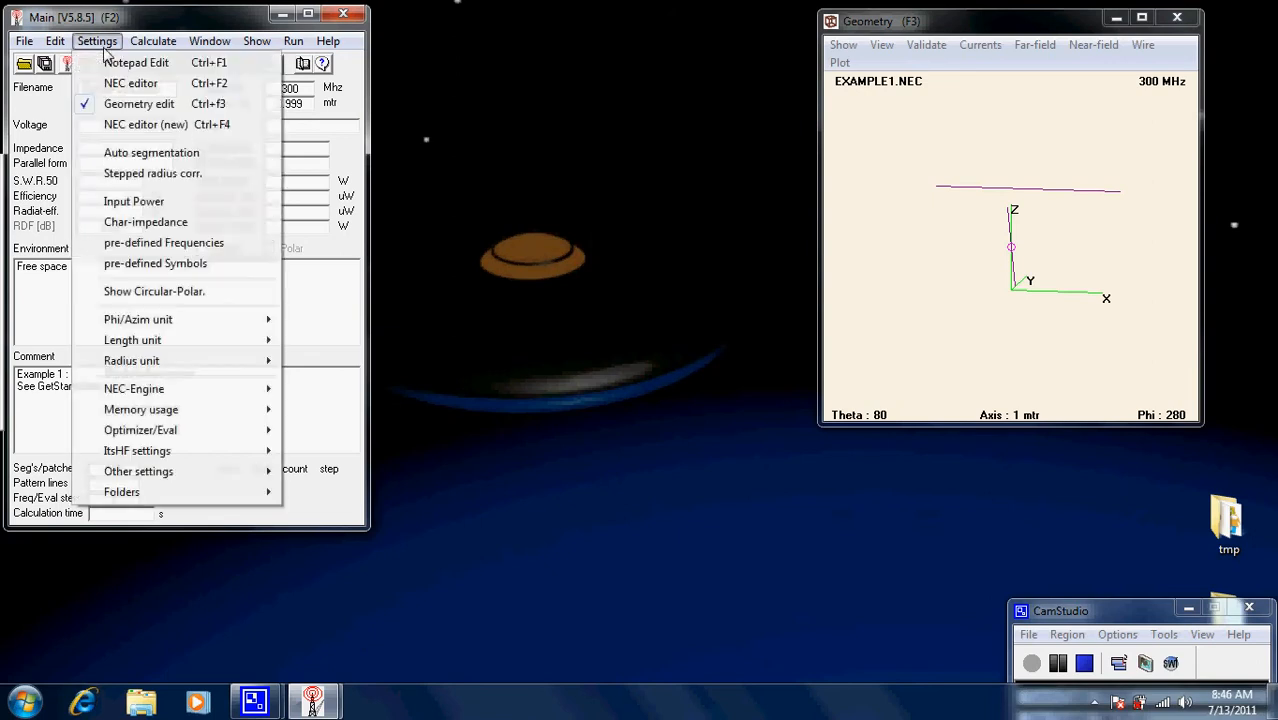
click(119, 106)
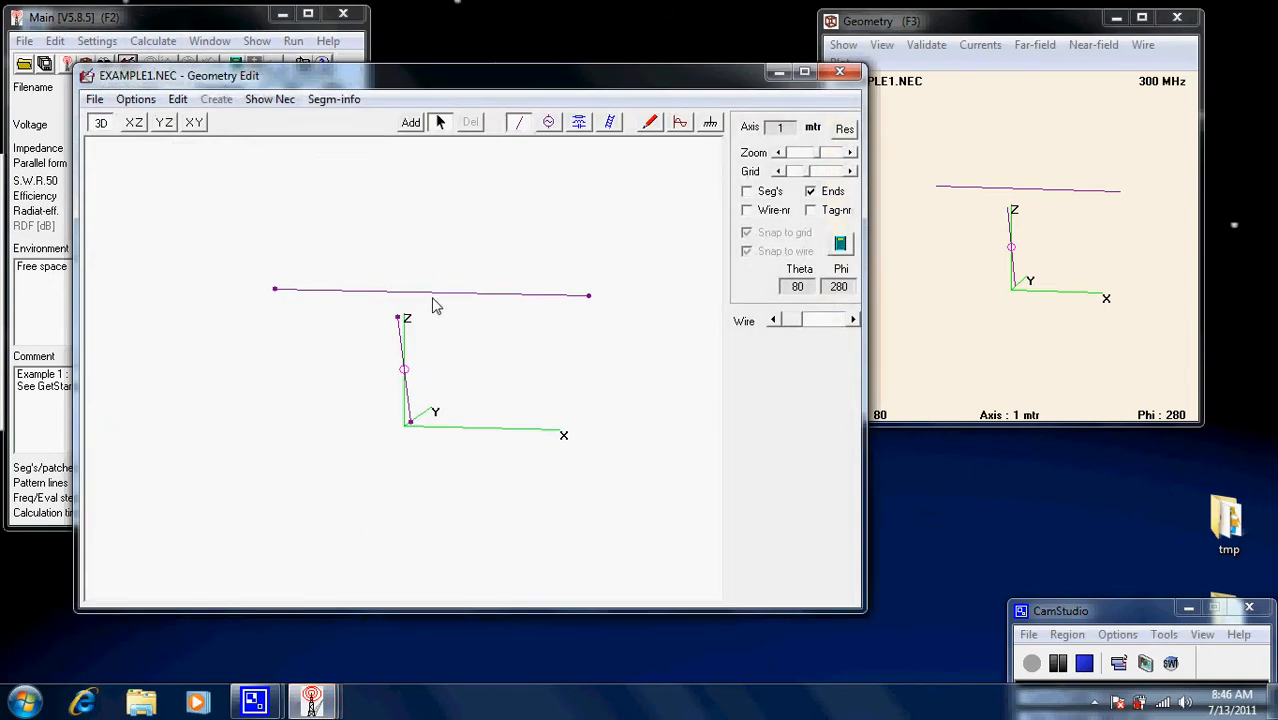
Delete the tag 2 wire and both overlapping dipole wires from the model in the geometry editor
click(428, 293)
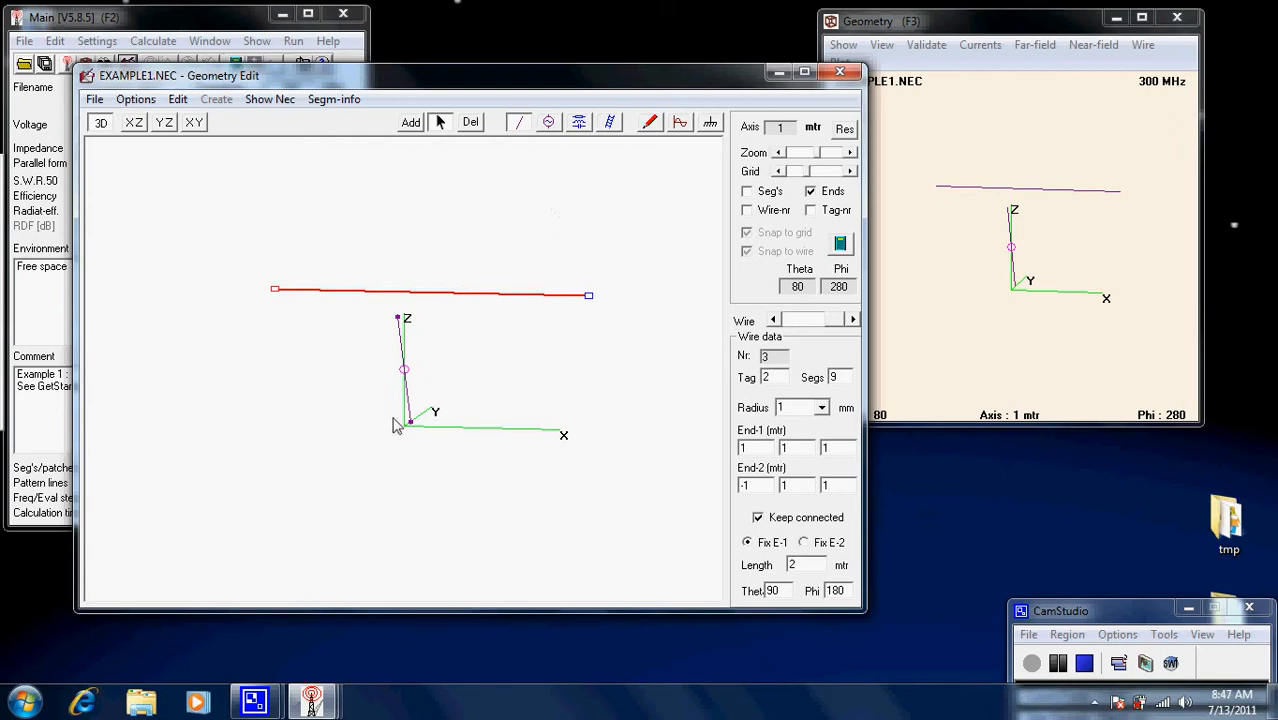
click(450, 297)
click(471, 123)
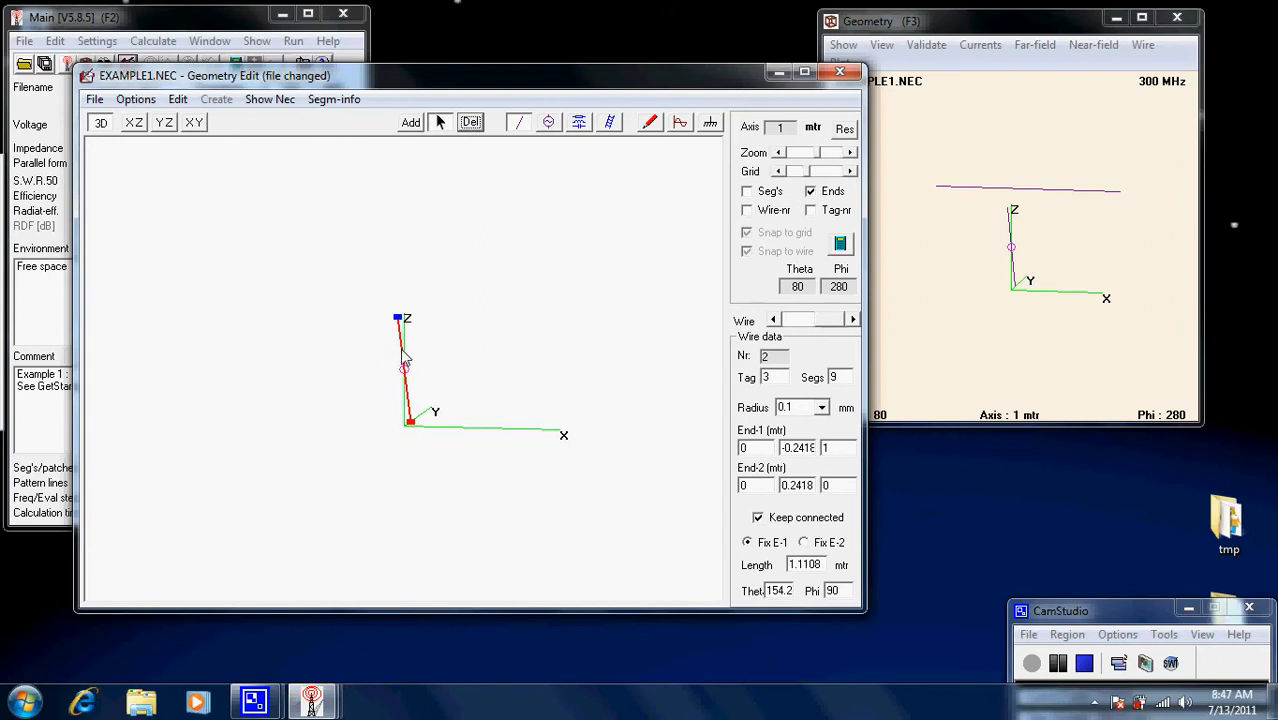
click(472, 123)
click(472, 123)
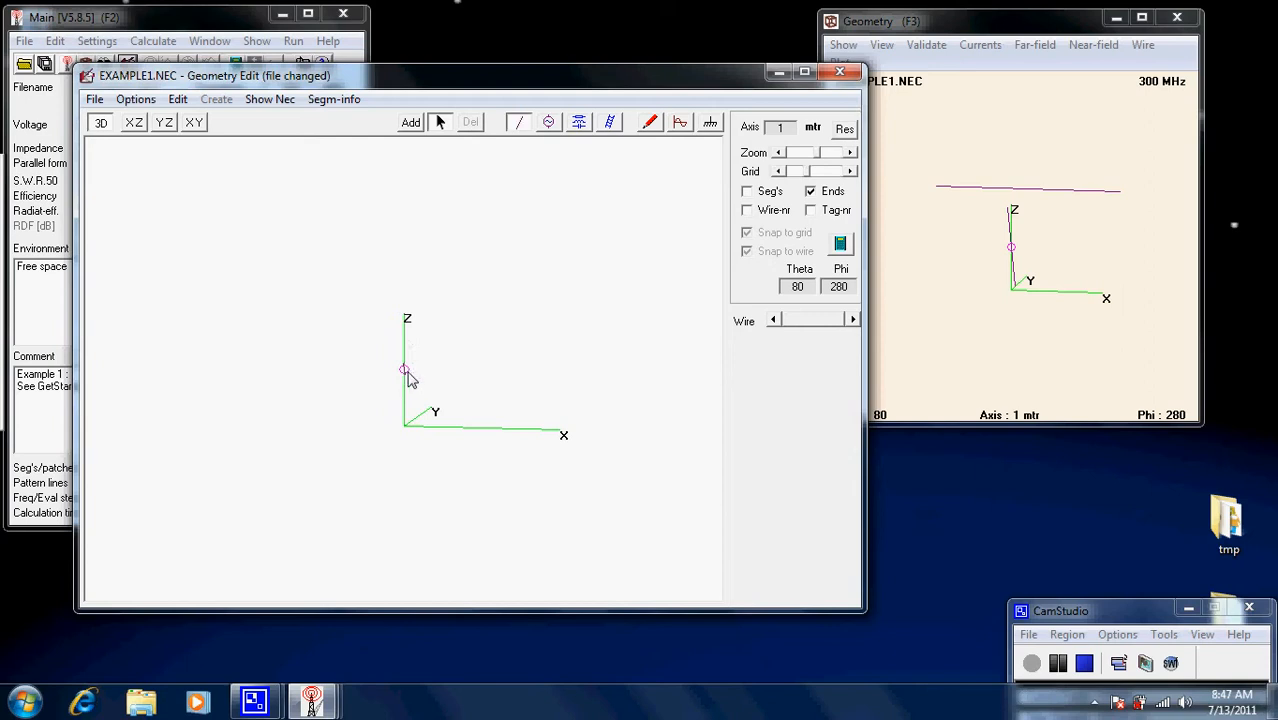
Delete the remaining voltage source from the model and return to wire editing mode
click(550, 124)
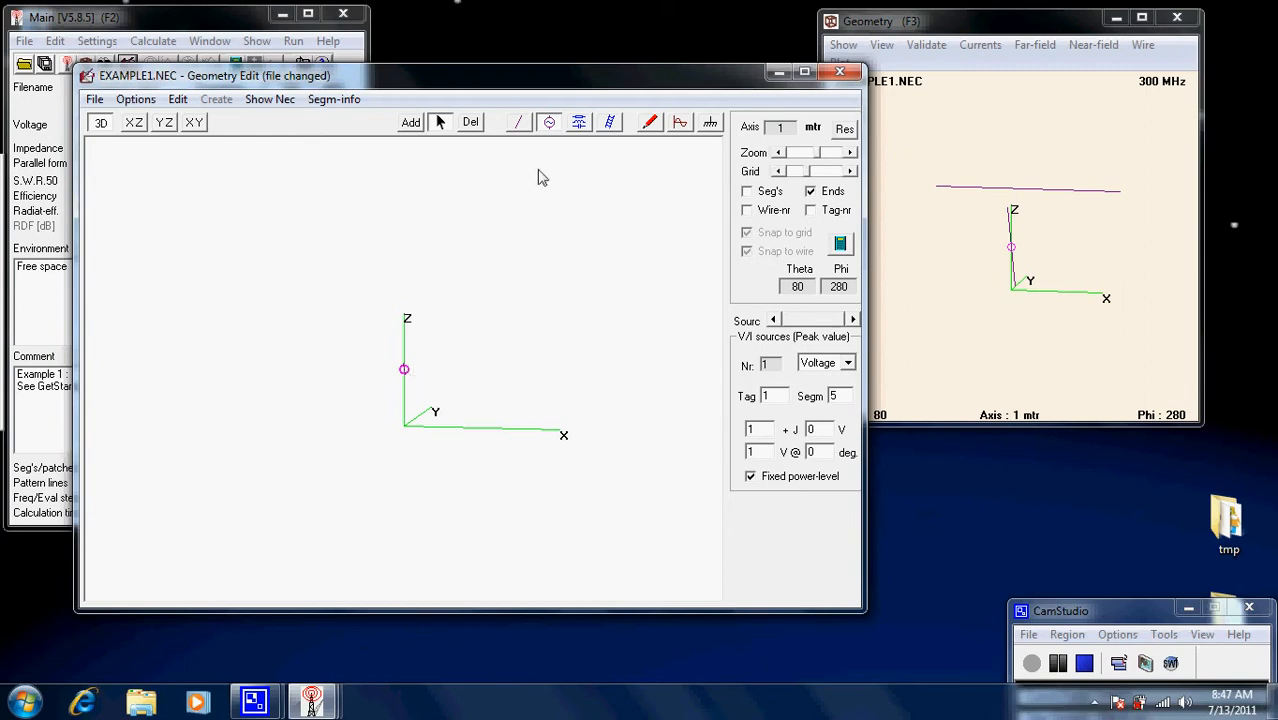
click(472, 123)
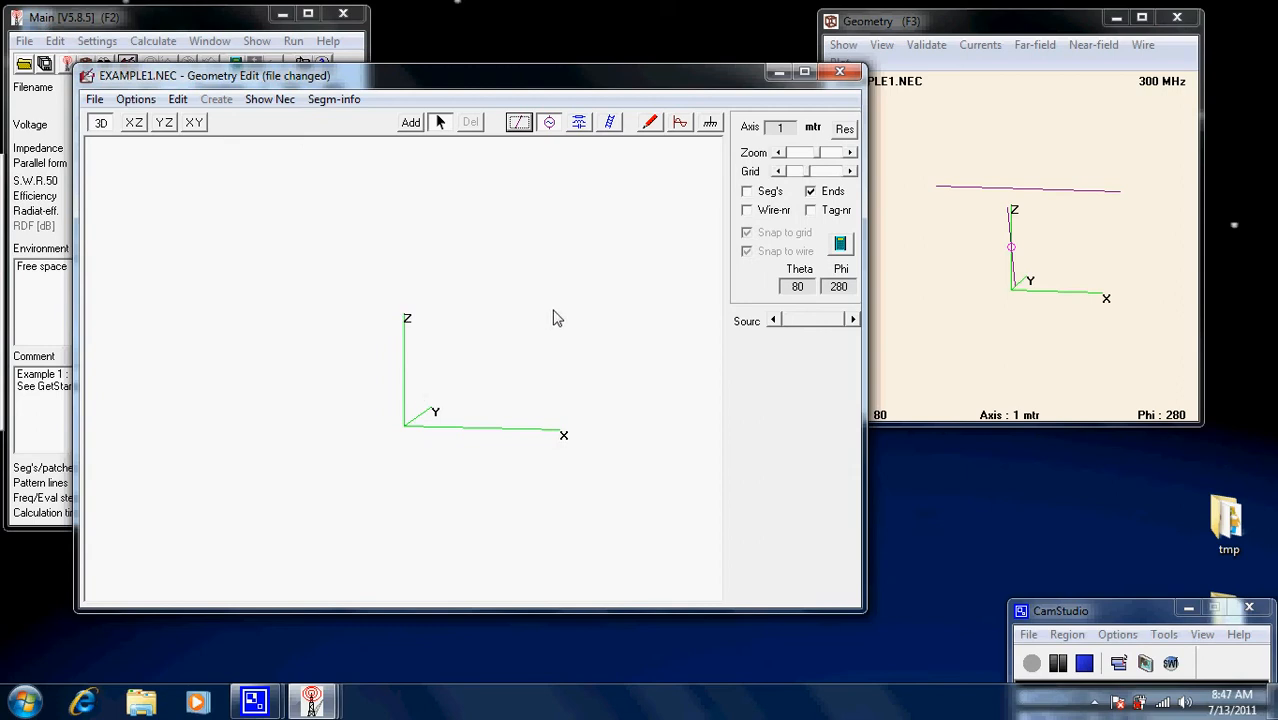
click(519, 124)
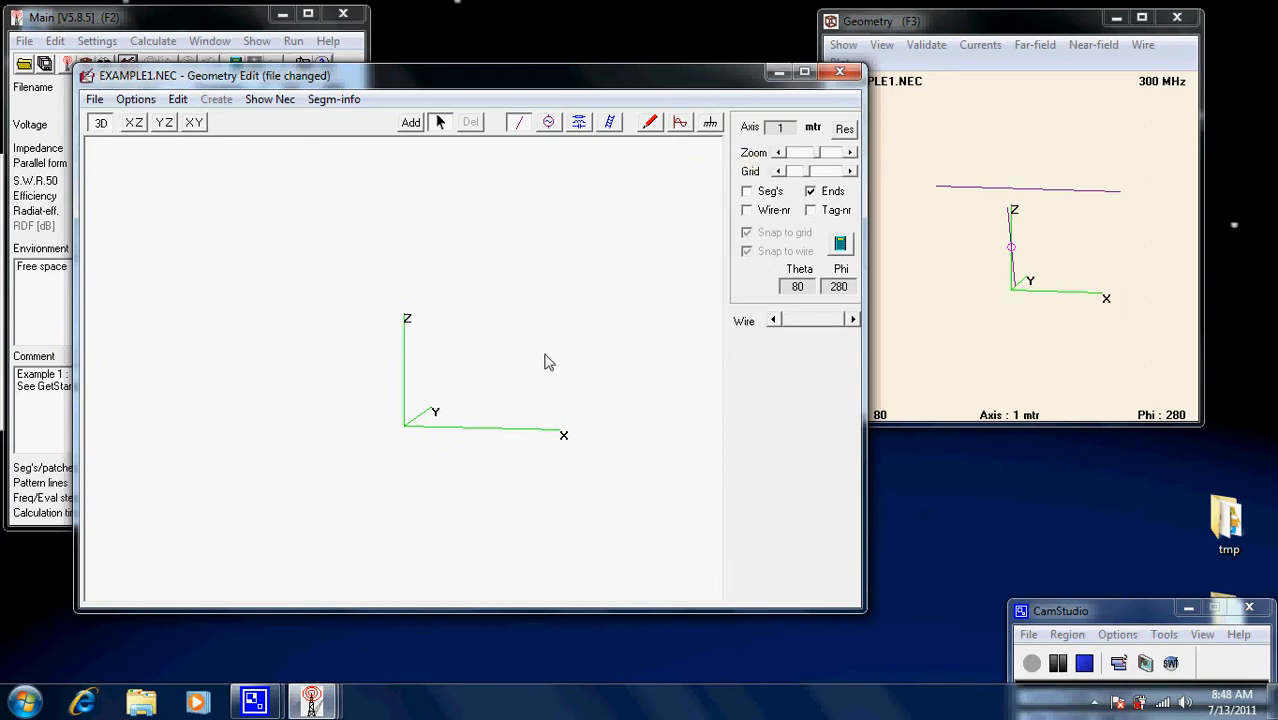
Go through the XZ and YZ plane views to the XY plane and set a 0.1 m grid by zooming out
mouse_move(542, 360)
mouse_down()
mouse_move(442, 334)
mouse_move(496, 343)
mouse_move(517, 375)
mouse_move(493, 382)
mouse_move(559, 373)
mouse_up()
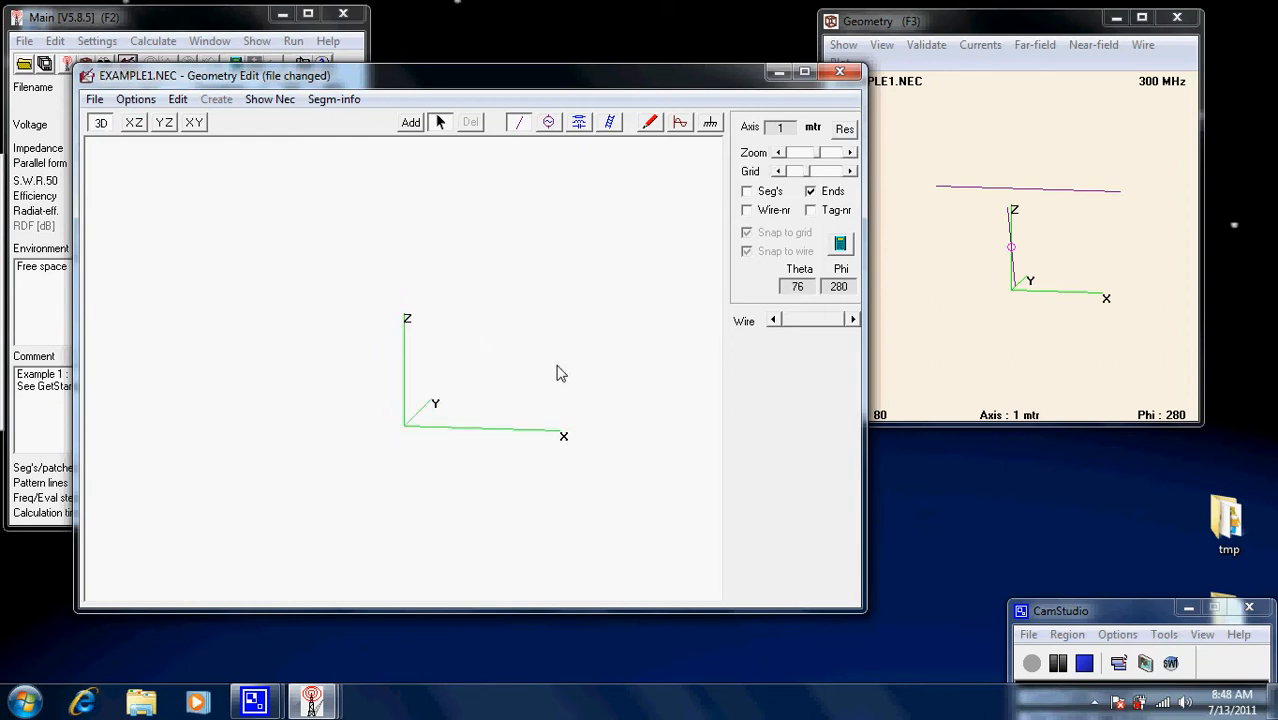
click(133, 125)
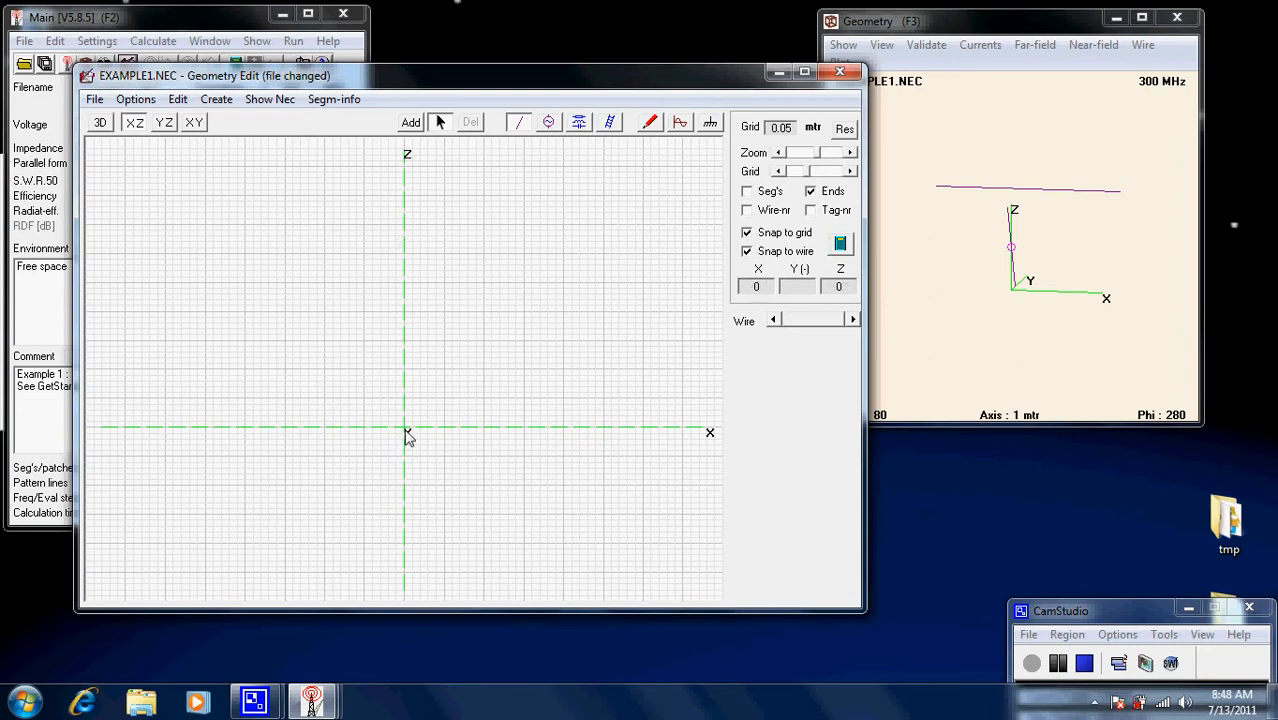
click(166, 124)
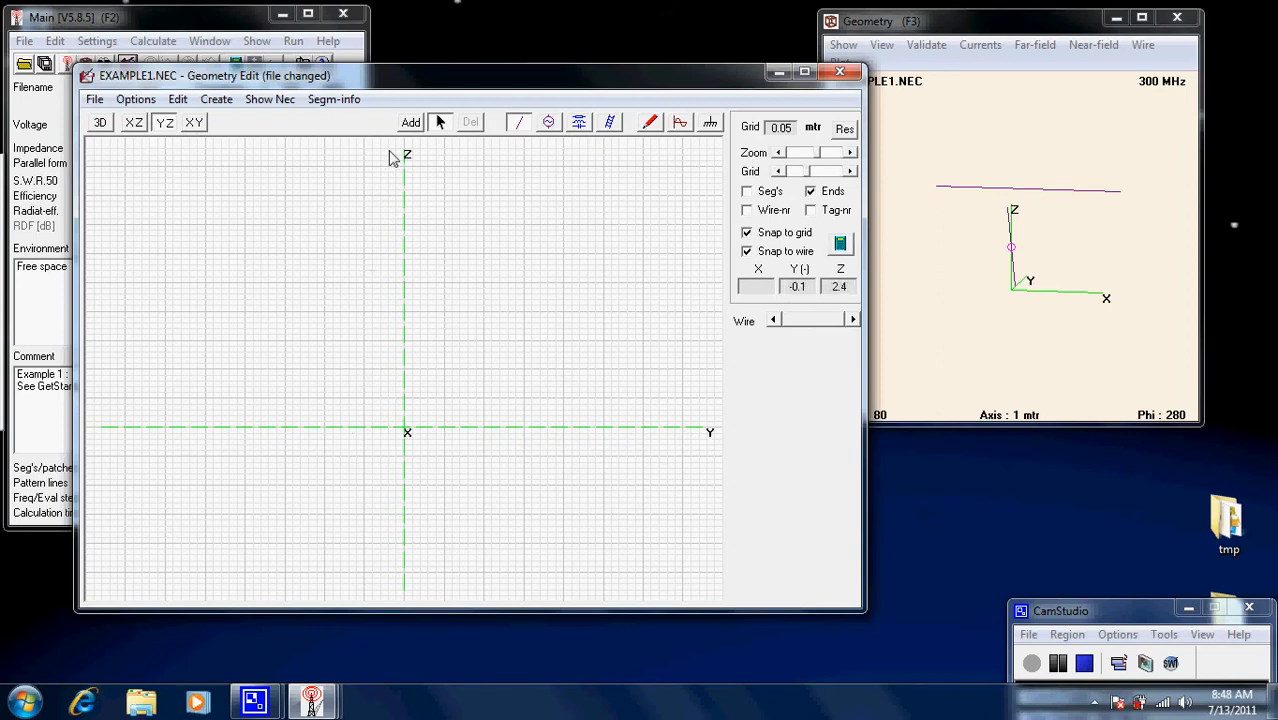
click(194, 123)
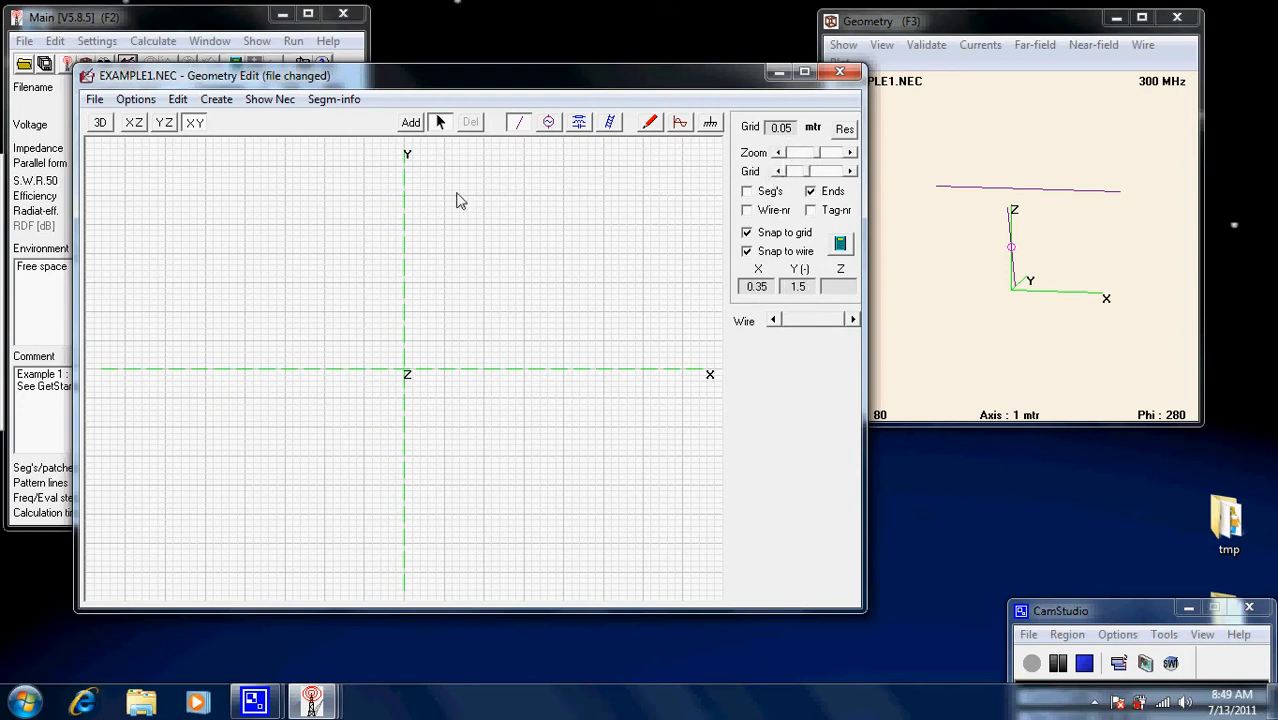
click(780, 154)
Add a 3 m wire along the X axis starting at the origin, with a 1 mm radius and 9 segments
drag(406, 375, 598, 371)
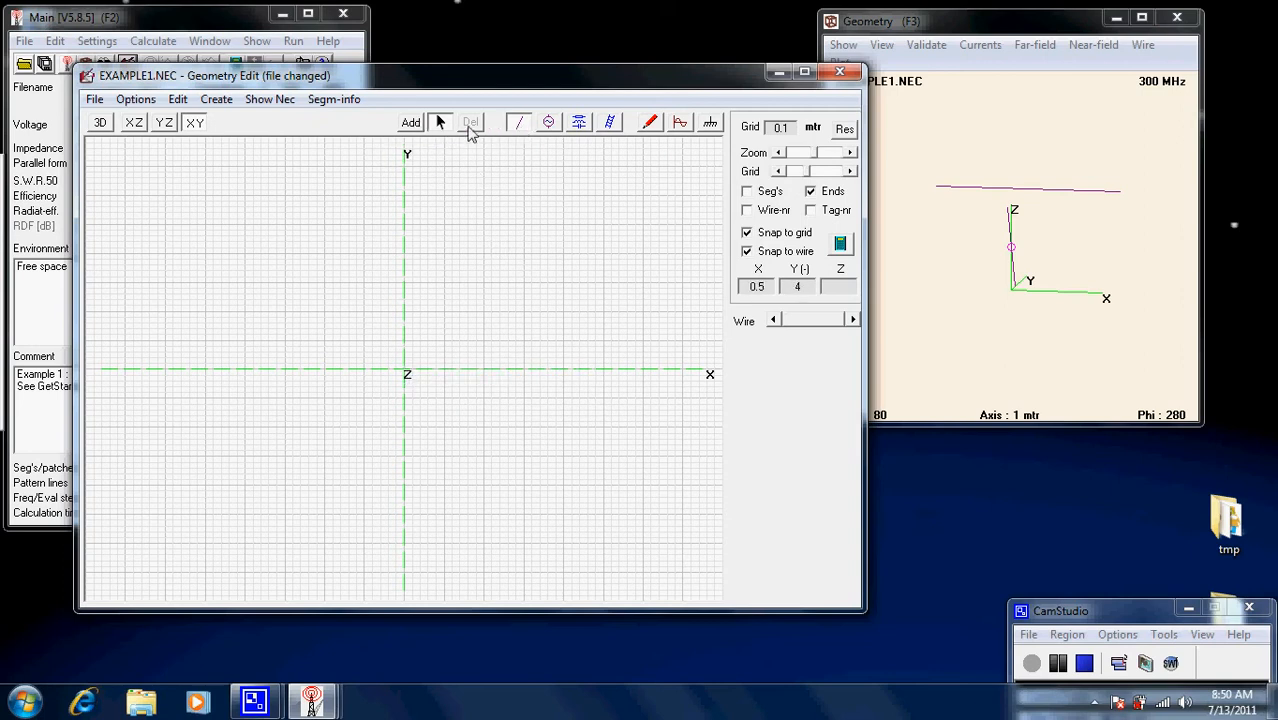
click(411, 123)
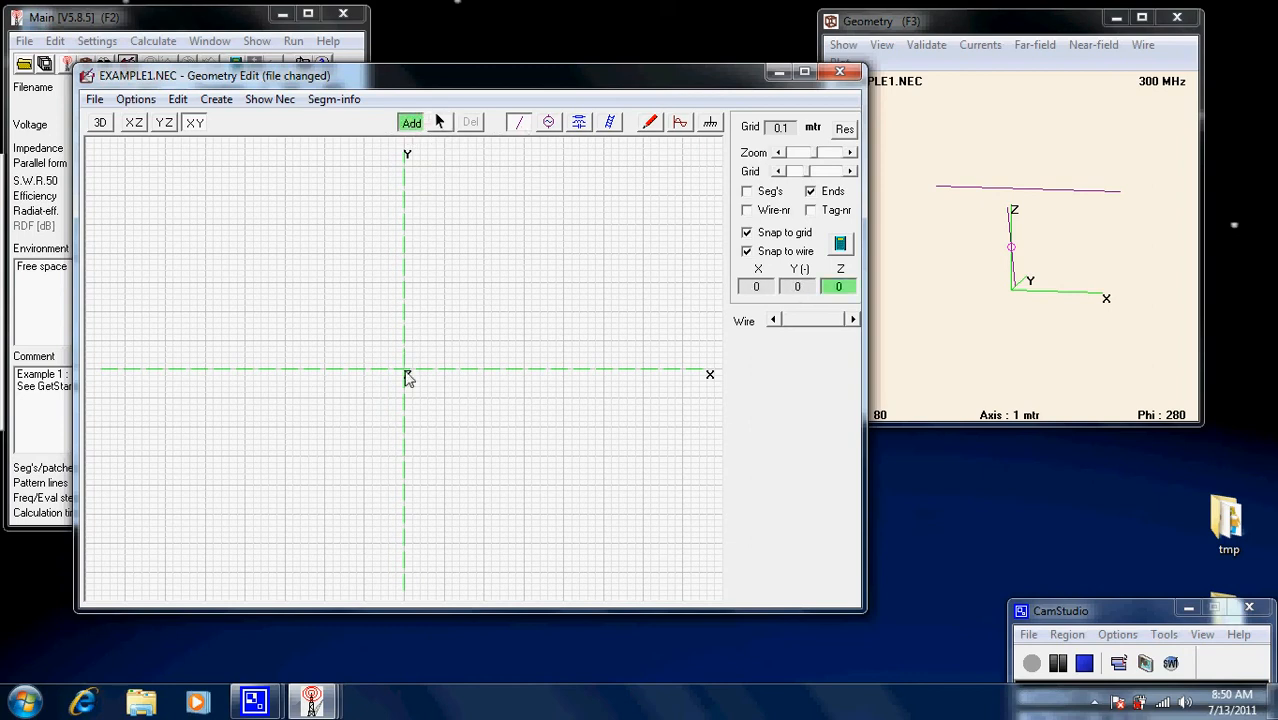
drag(408, 376, 648, 377)
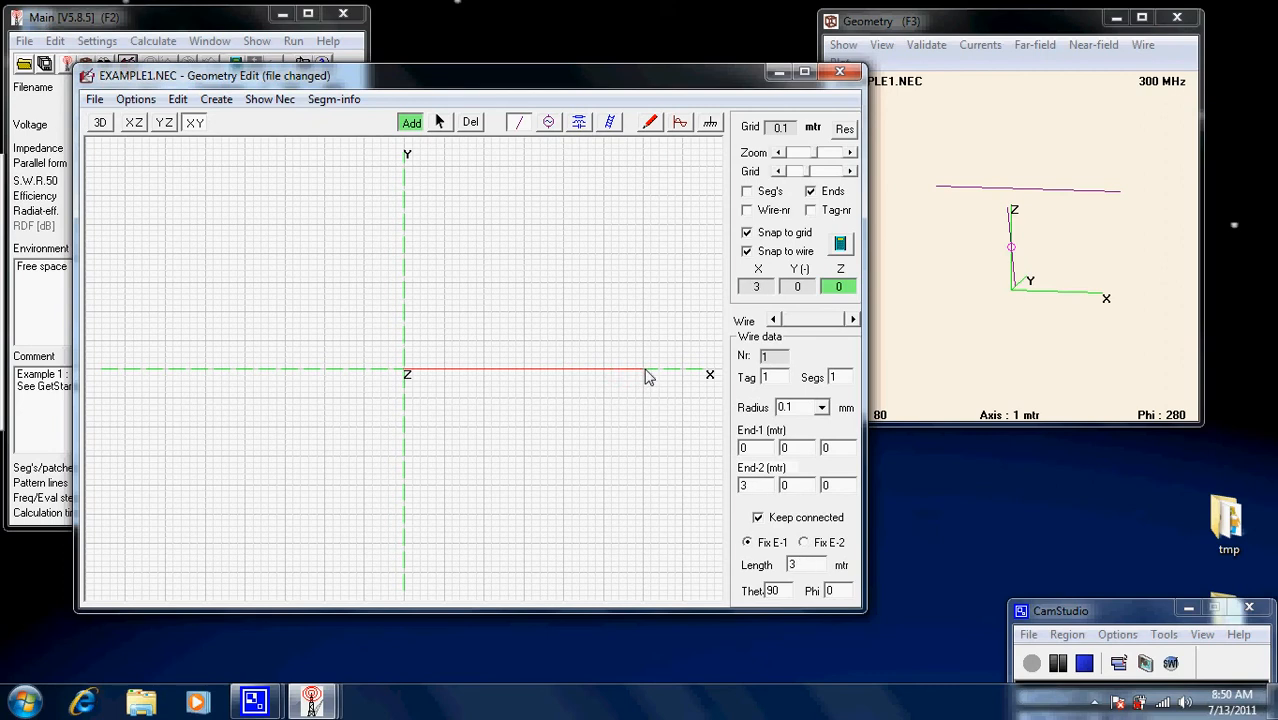
drag(646, 376, 646, 376)
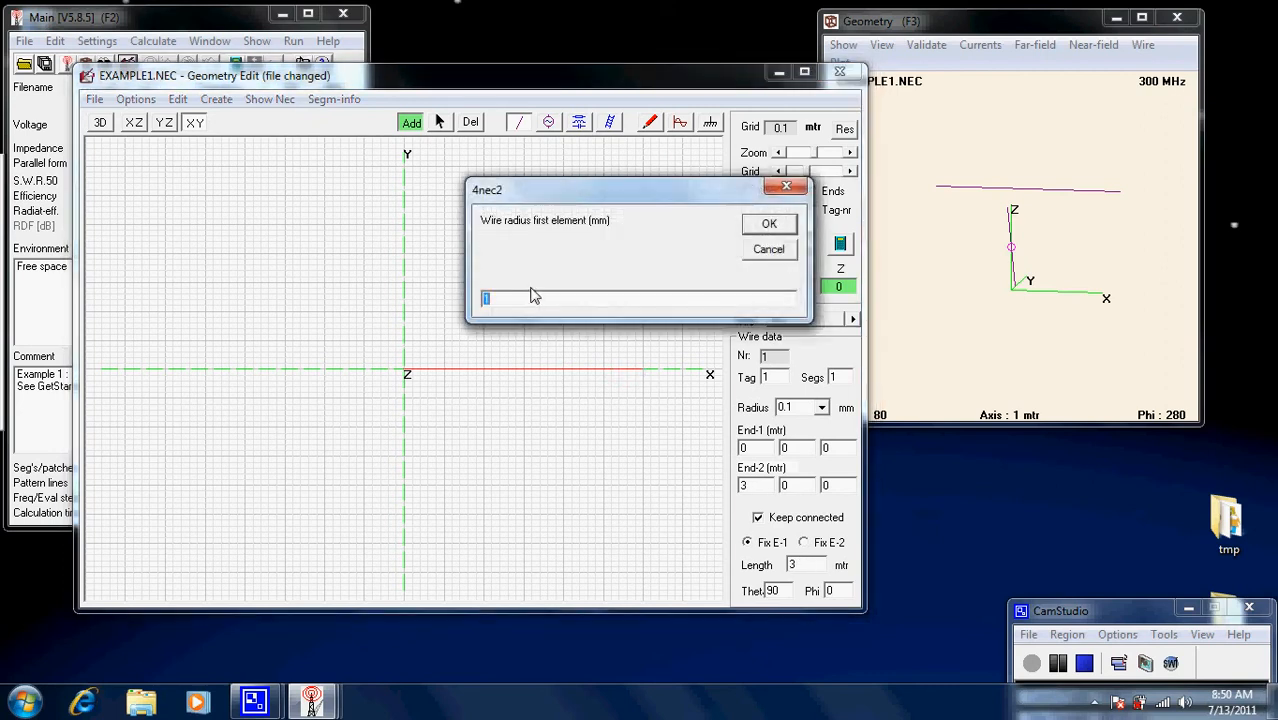
drag(640, 187, 480, 173)
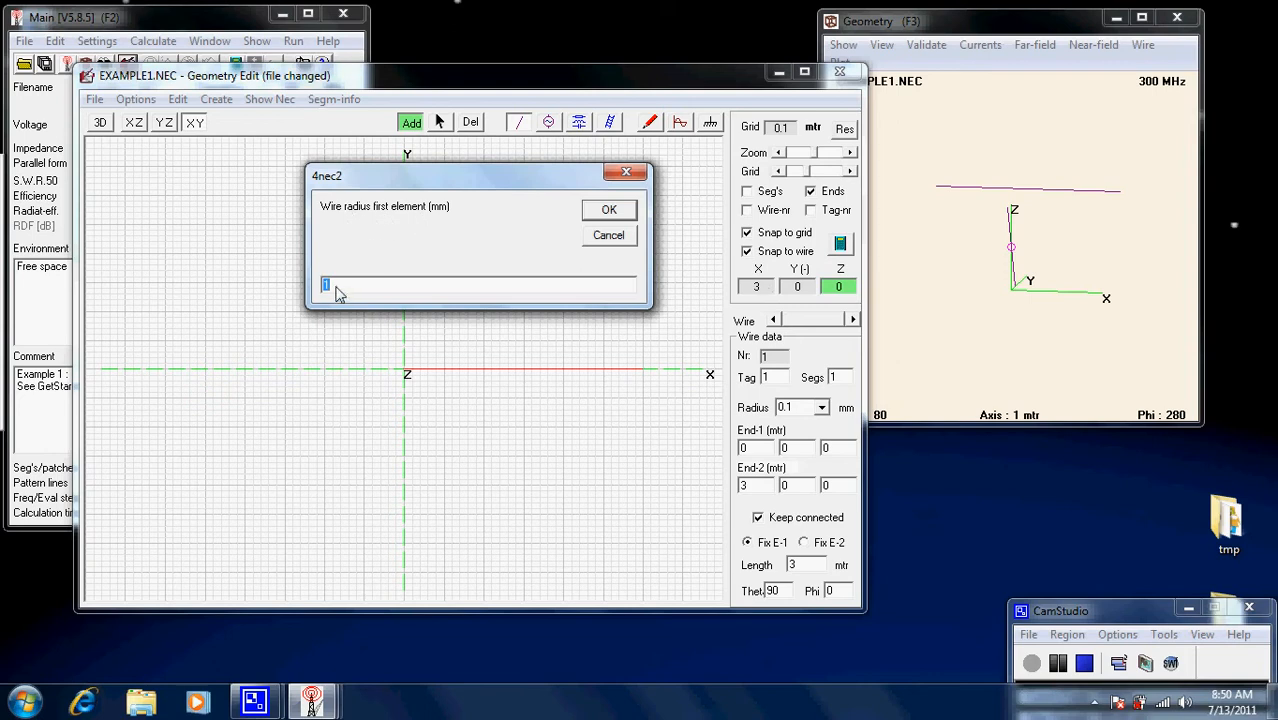
click(619, 214)
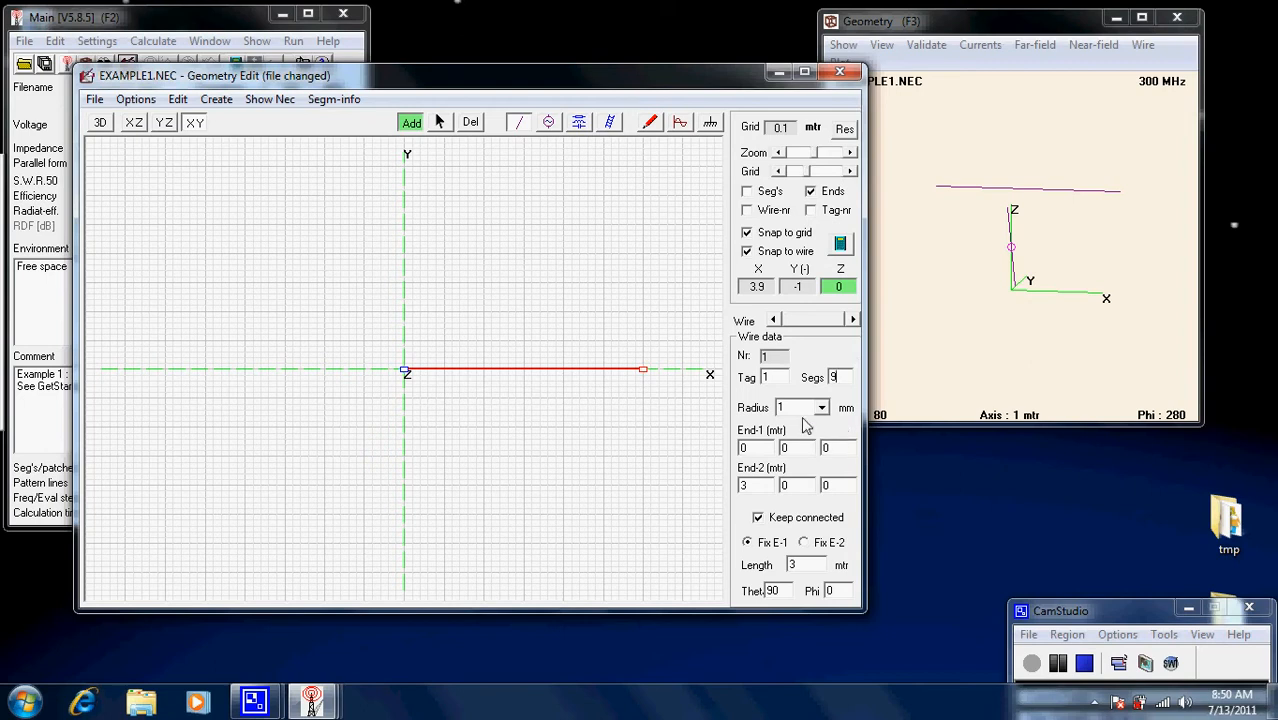
Look through the wire's radius choices and inspect its two ends by selecting each one
click(822, 408)
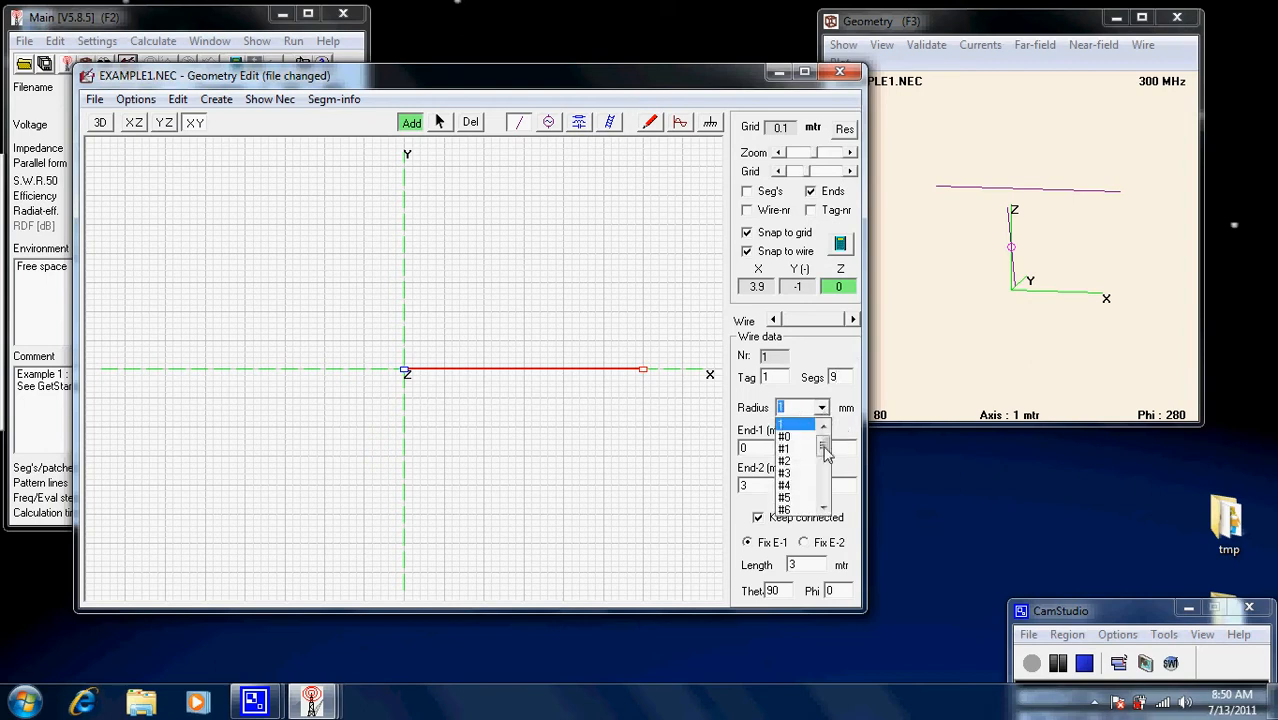
drag(822, 446, 828, 412)
click(800, 406)
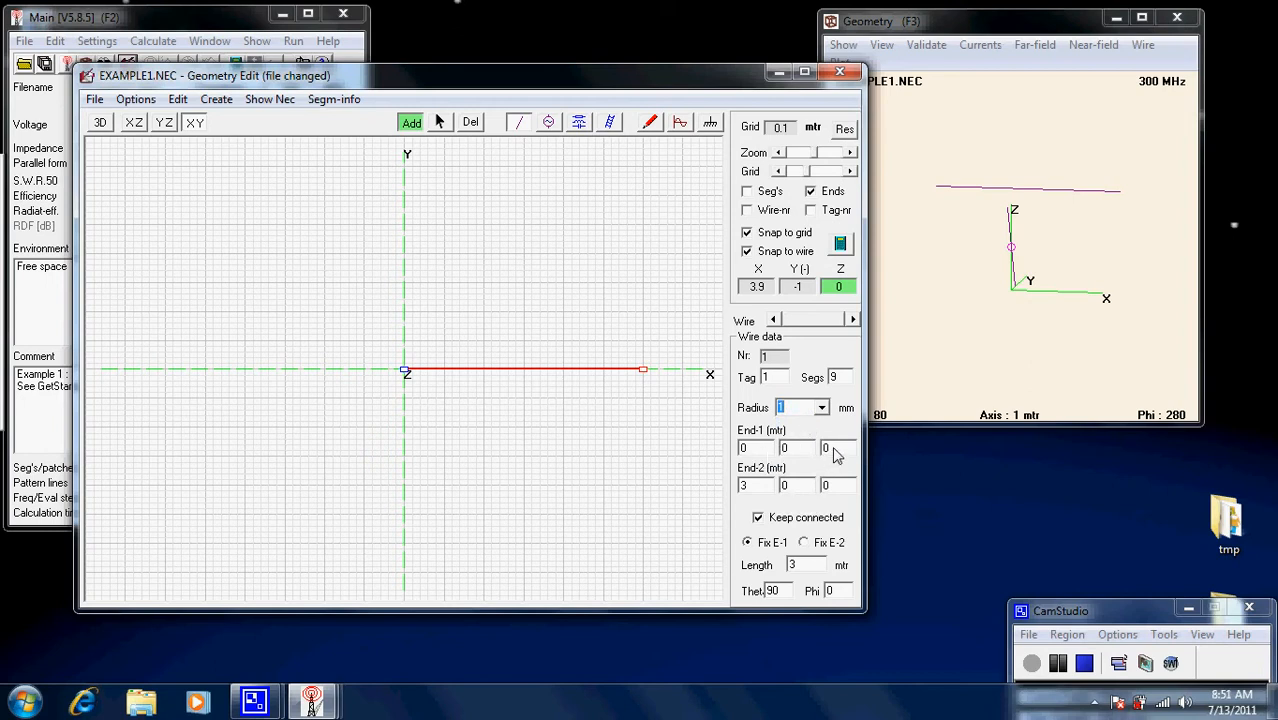
click(406, 372)
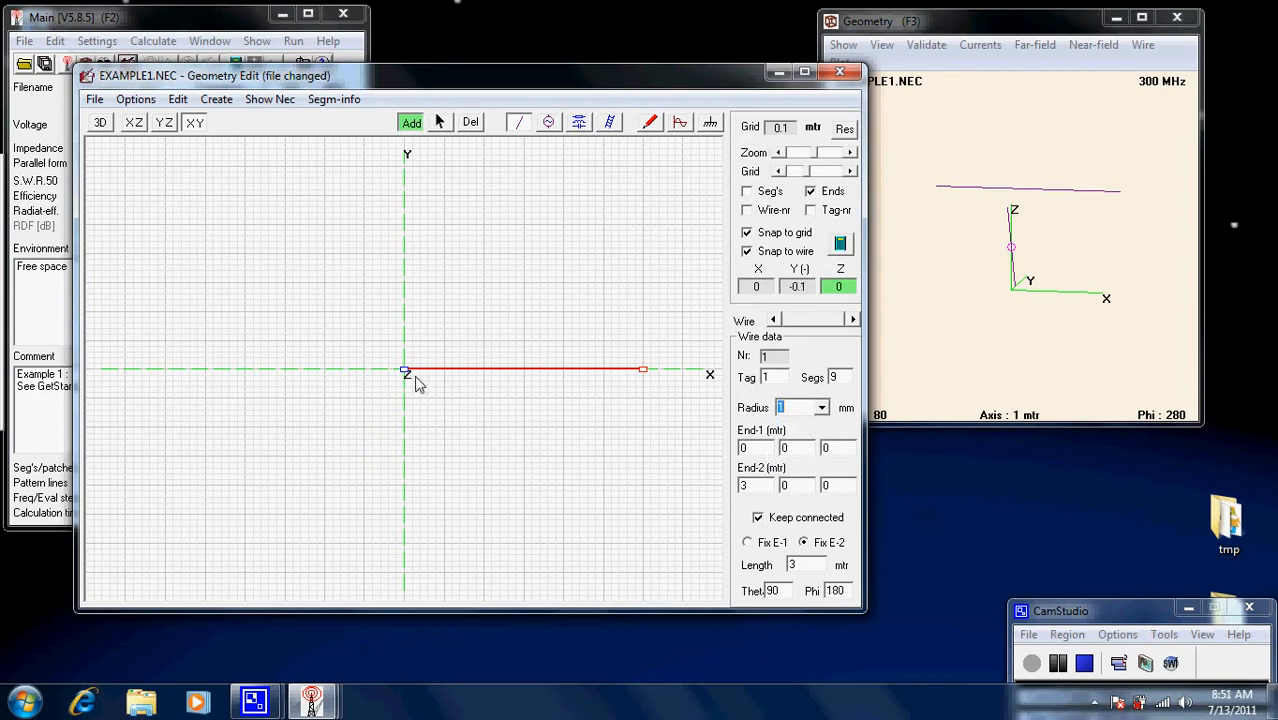
click(758, 518)
click(644, 372)
Try a slanted second wire in the 3D view from about X -1.59, Z 0.64 m to the origin, and delete it
click(100, 122)
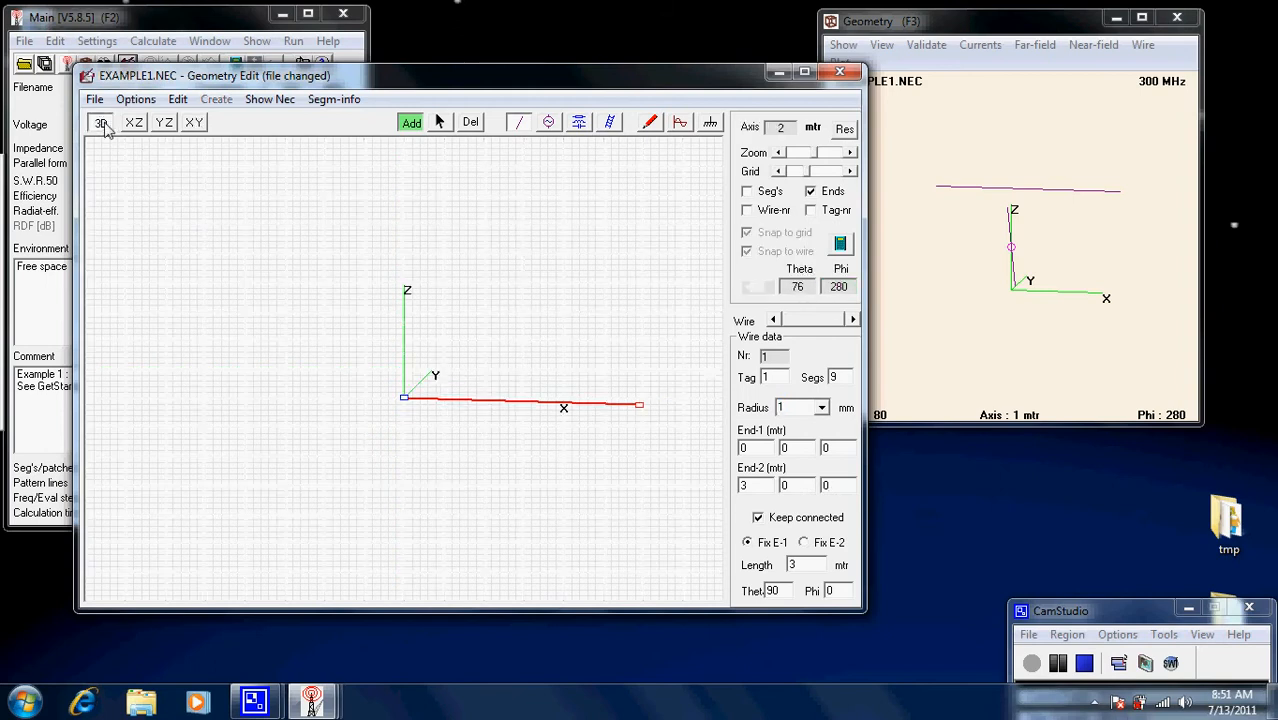
drag(280, 362, 404, 398)
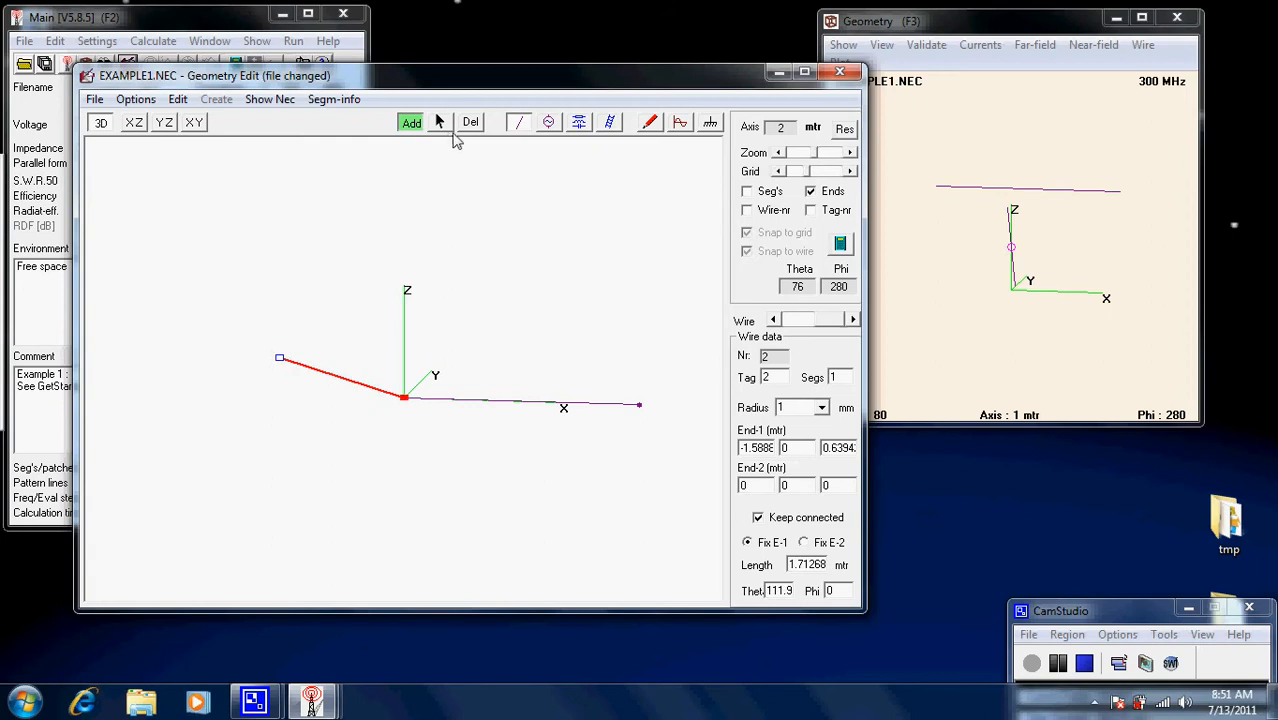
click(439, 122)
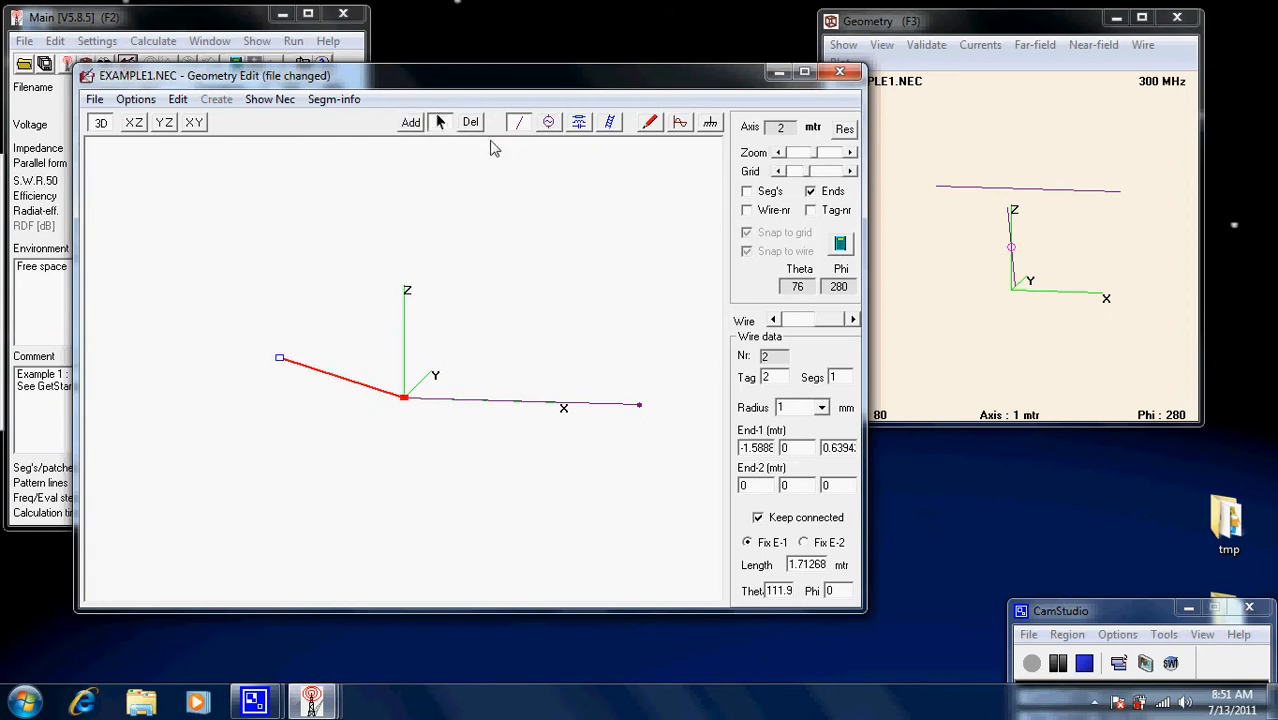
click(474, 123)
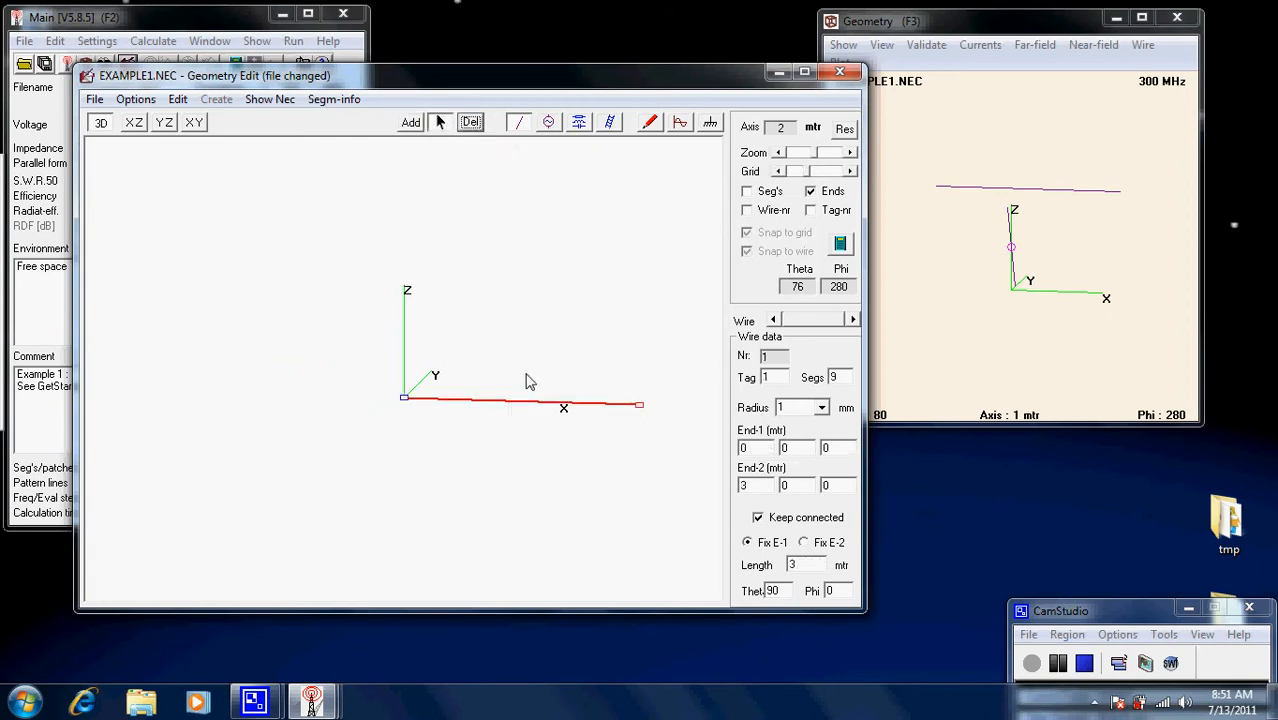
Raise the wire to a height of 4 m in the XZ plane and check its position in 3D
mouse_move(471, 460)
mouse_down()
mouse_move(474, 434)
mouse_move(405, 393)
mouse_move(262, 438)
mouse_move(258, 483)
mouse_move(192, 392)
mouse_move(350, 405)
mouse_move(499, 460)
mouse_move(454, 417)
mouse_move(415, 420)
mouse_move(420, 436)
mouse_move(391, 425)
mouse_move(368, 445)
mouse_move(318, 410)
mouse_move(465, 447)
mouse_up()
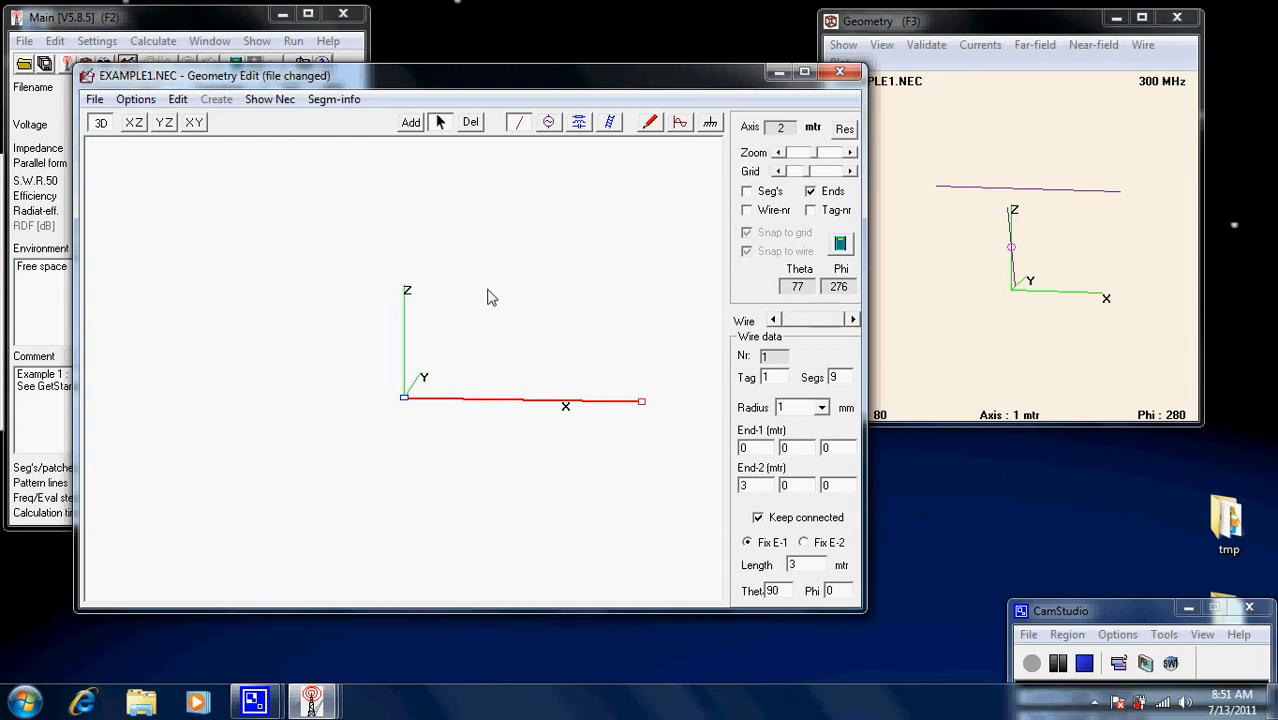
click(138, 125)
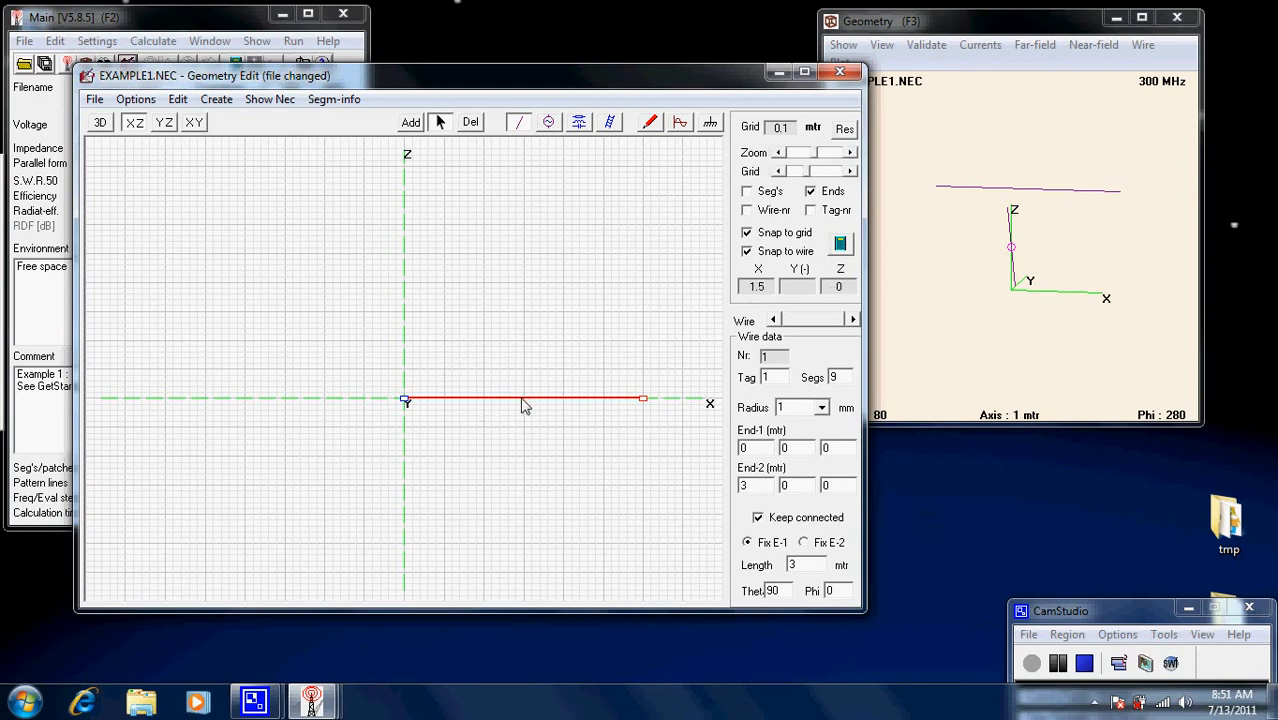
drag(521, 399, 525, 177)
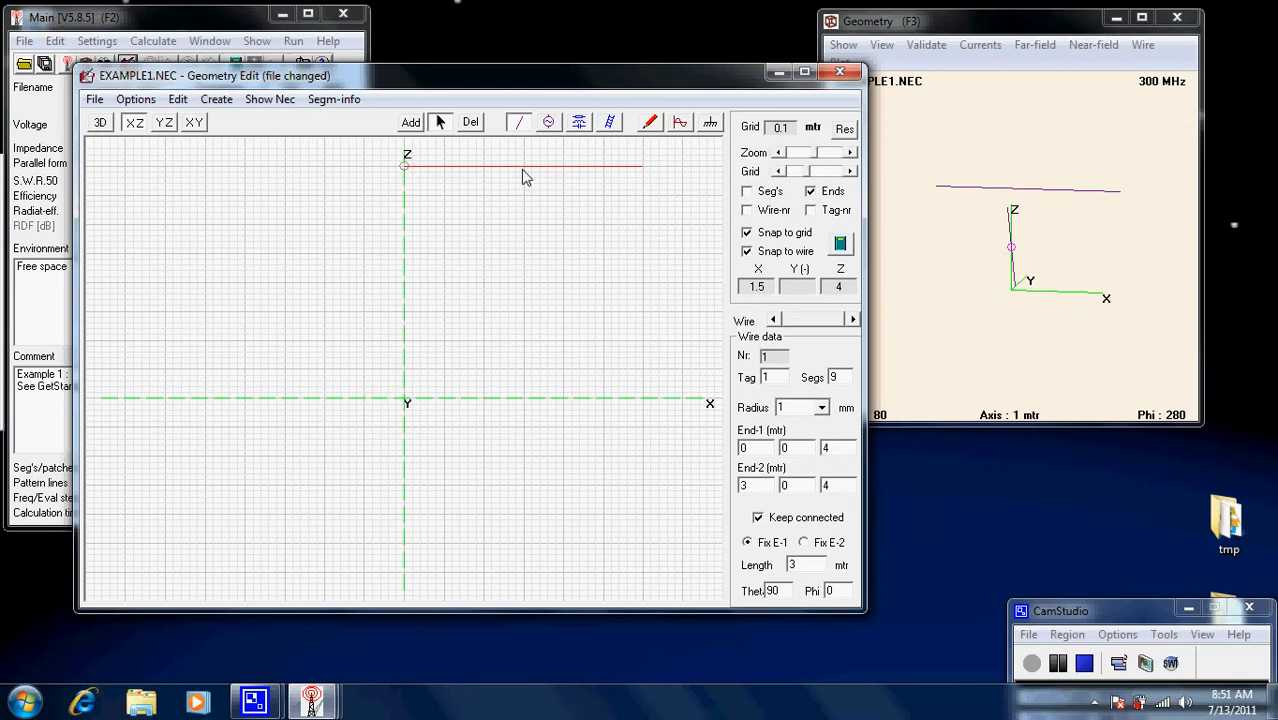
drag(525, 177, 522, 169)
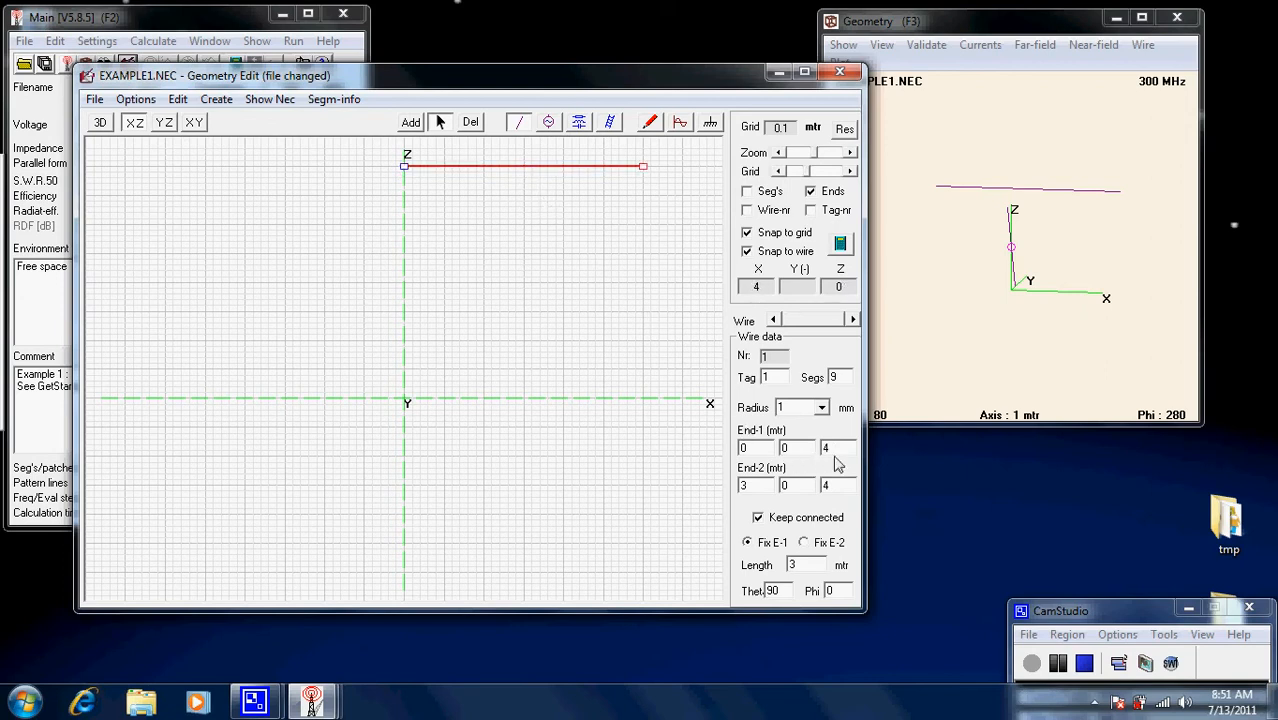
click(100, 122)
drag(556, 357, 518, 354)
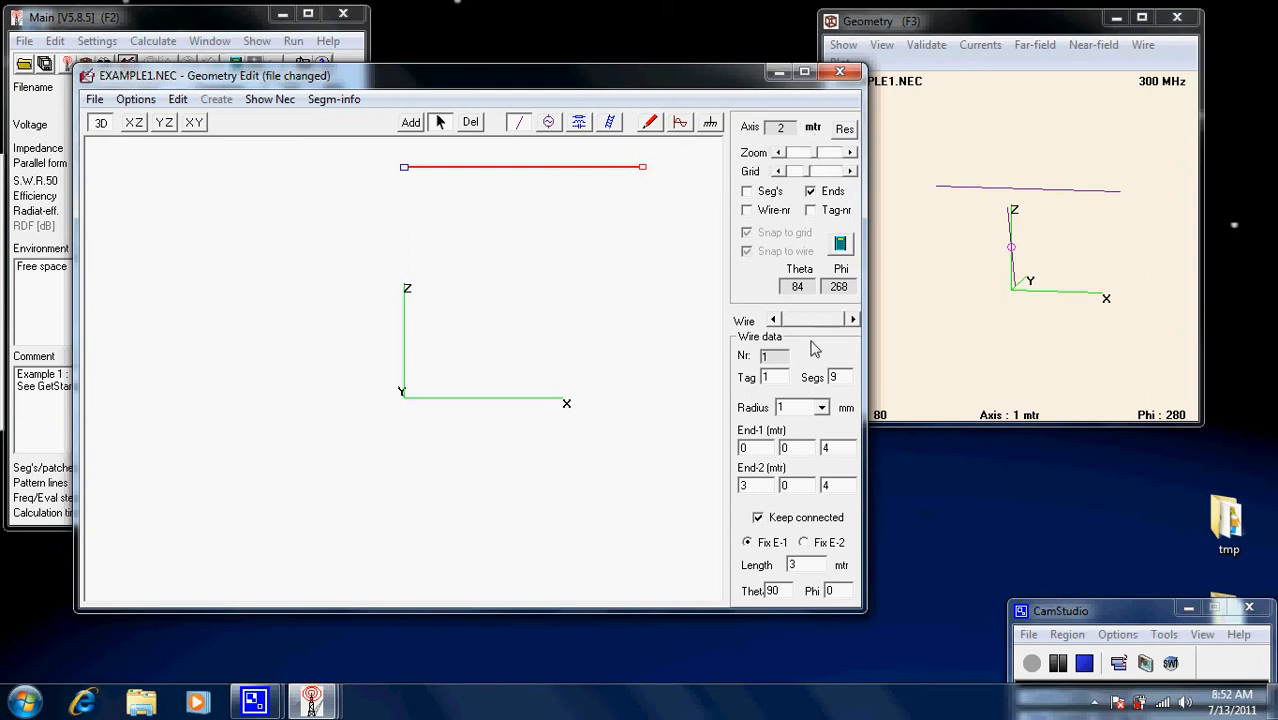
Add a voltage source at the middle of the wire, on segment 5
click(549, 122)
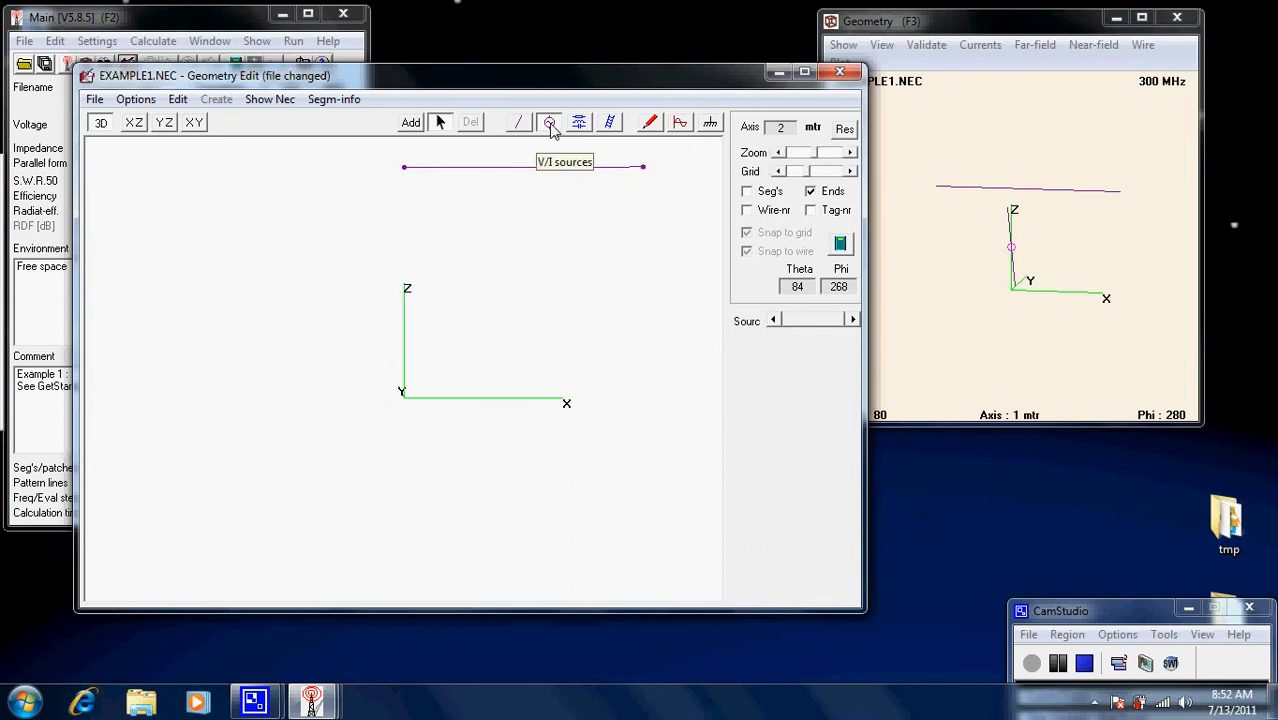
click(413, 123)
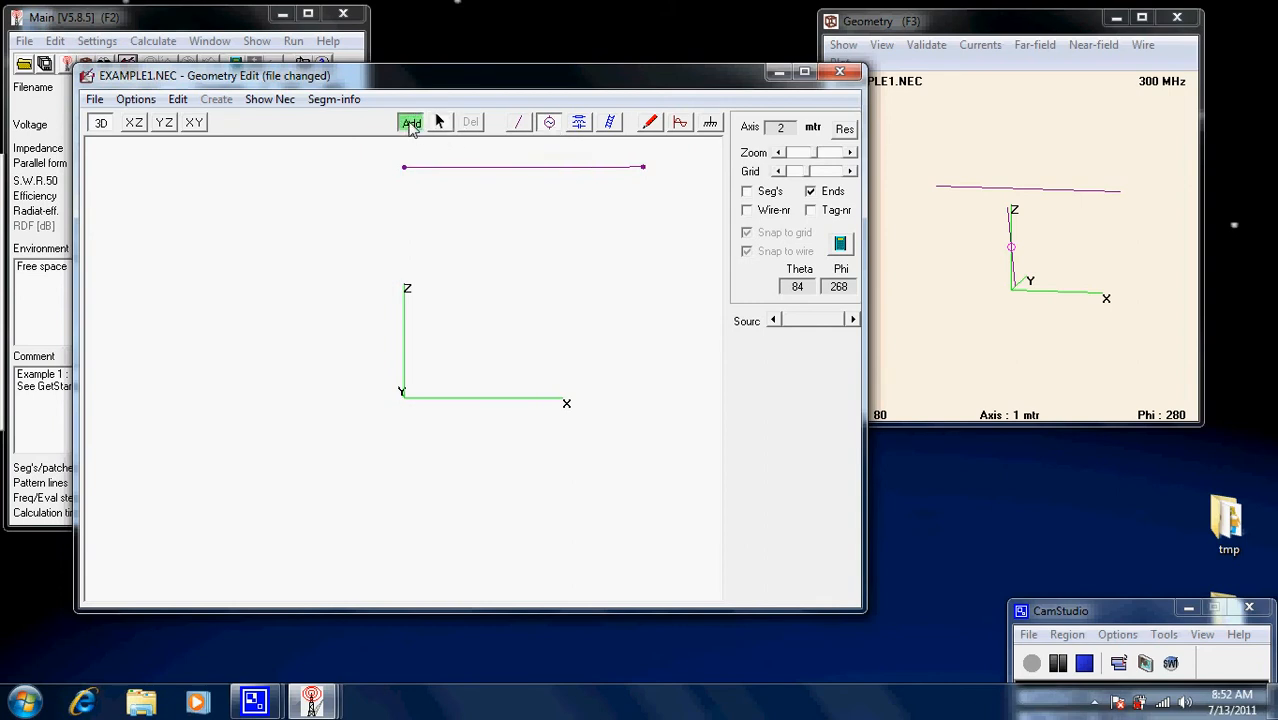
click(523, 168)
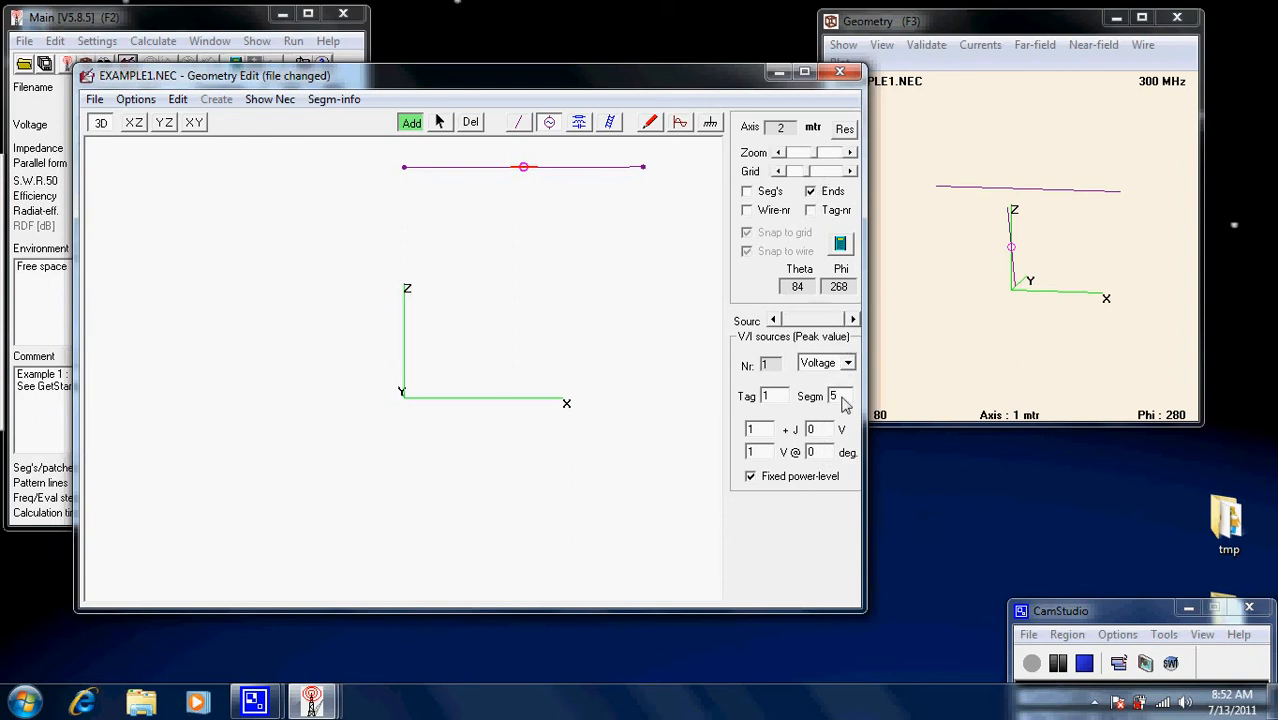
Try a second source on segment 6 and delete it, then move the centre source one segment over and back
click(549, 168)
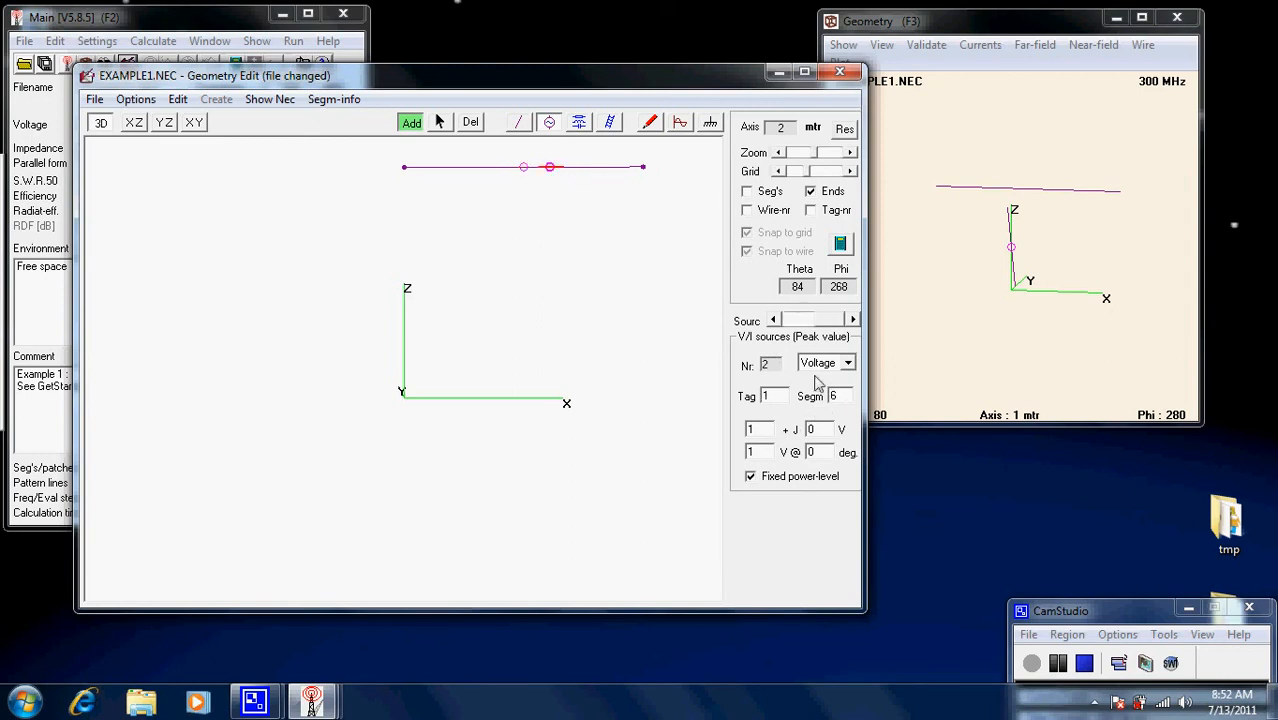
click(471, 123)
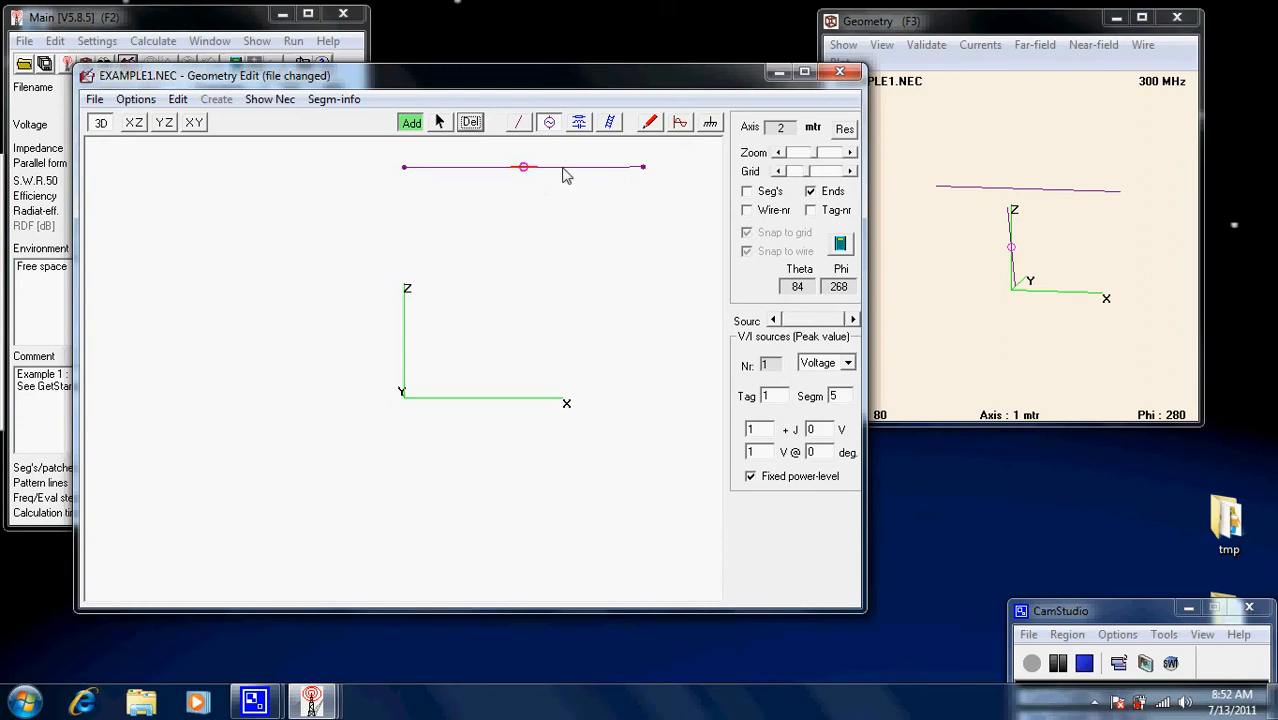
click(439, 122)
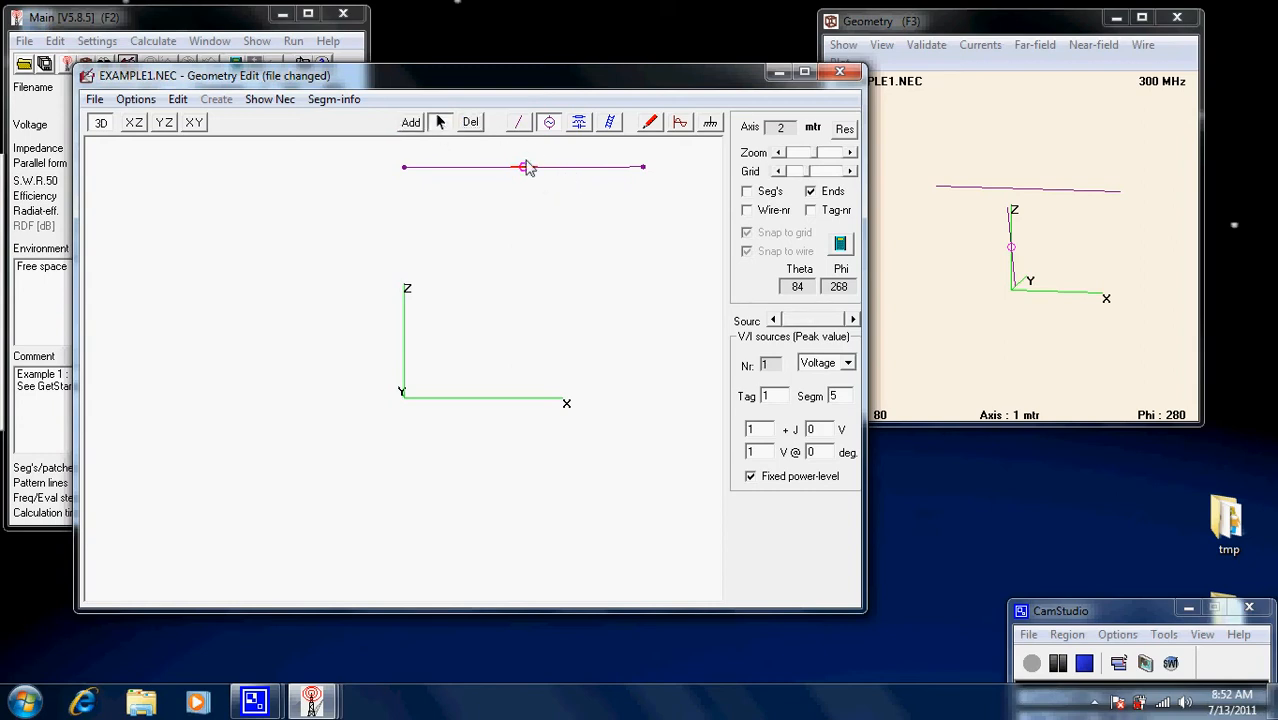
drag(524, 168, 550, 169)
drag(551, 168, 523, 168)
drag(845, 400, 822, 398)
Set the model's frequency to 50 MHz and recheck the frequency settings
click(841, 246)
click(682, 124)
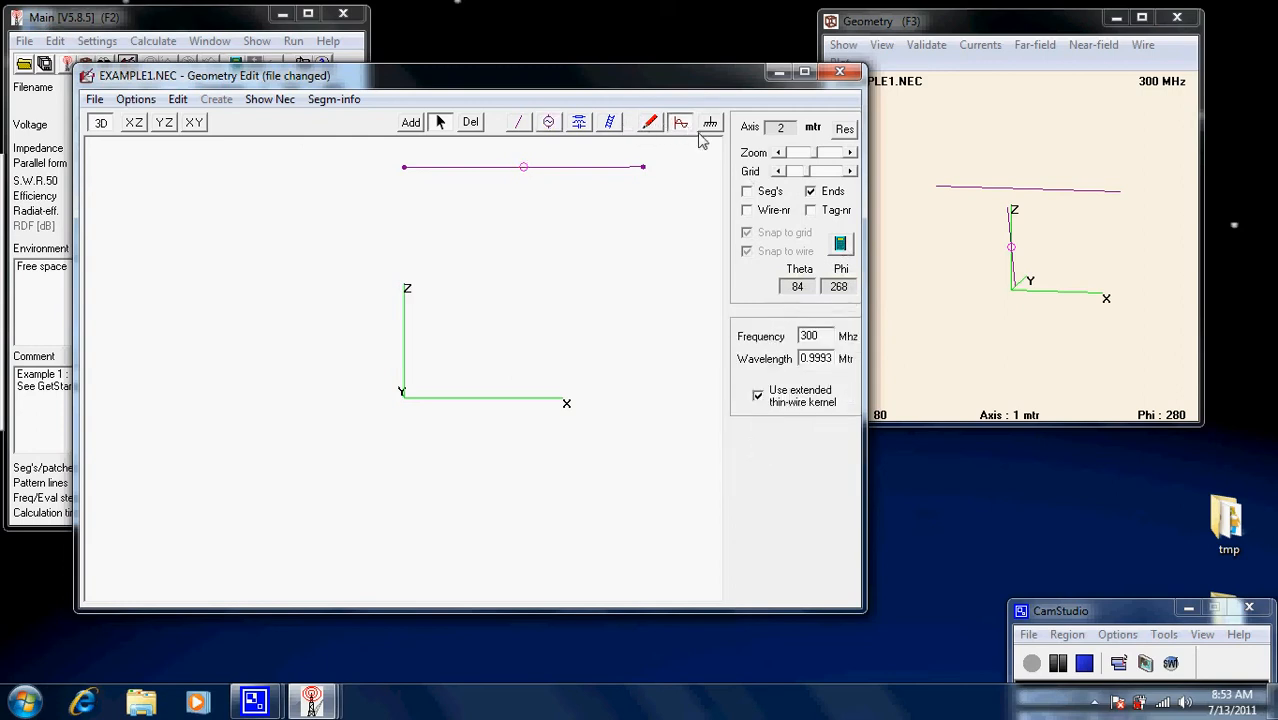
double_click(826, 341)
click(411, 122)
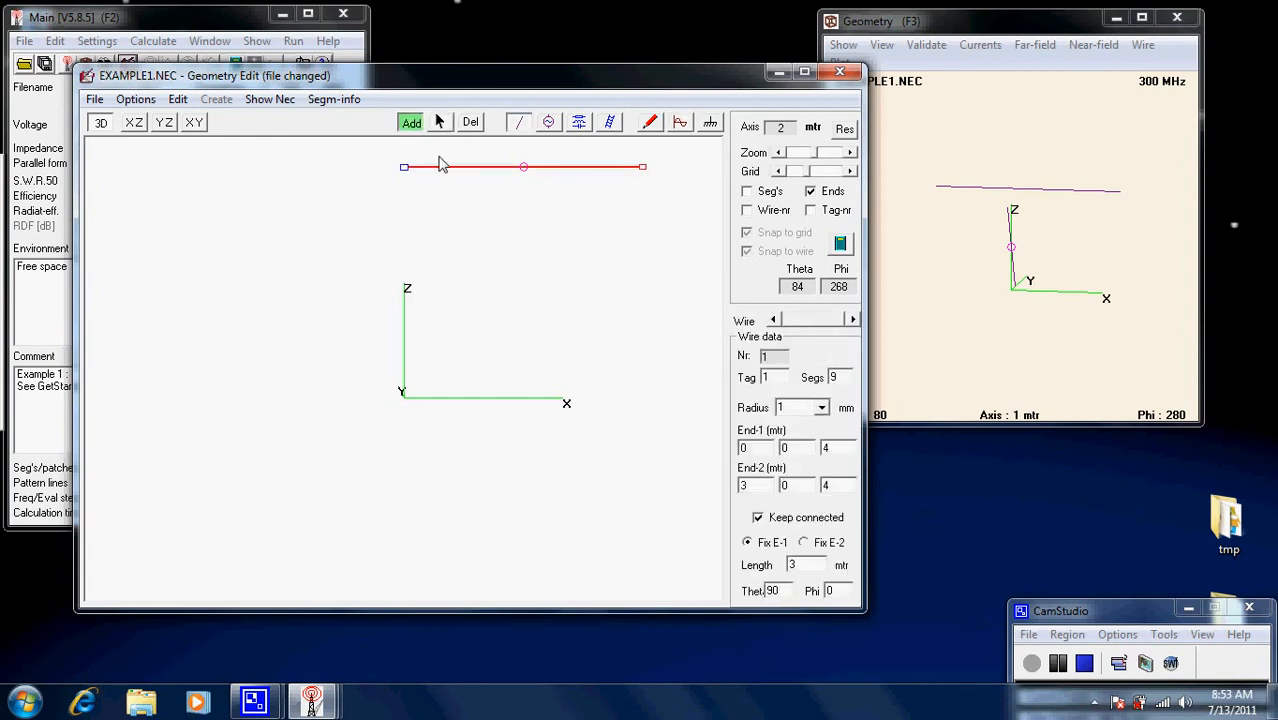
click(680, 124)
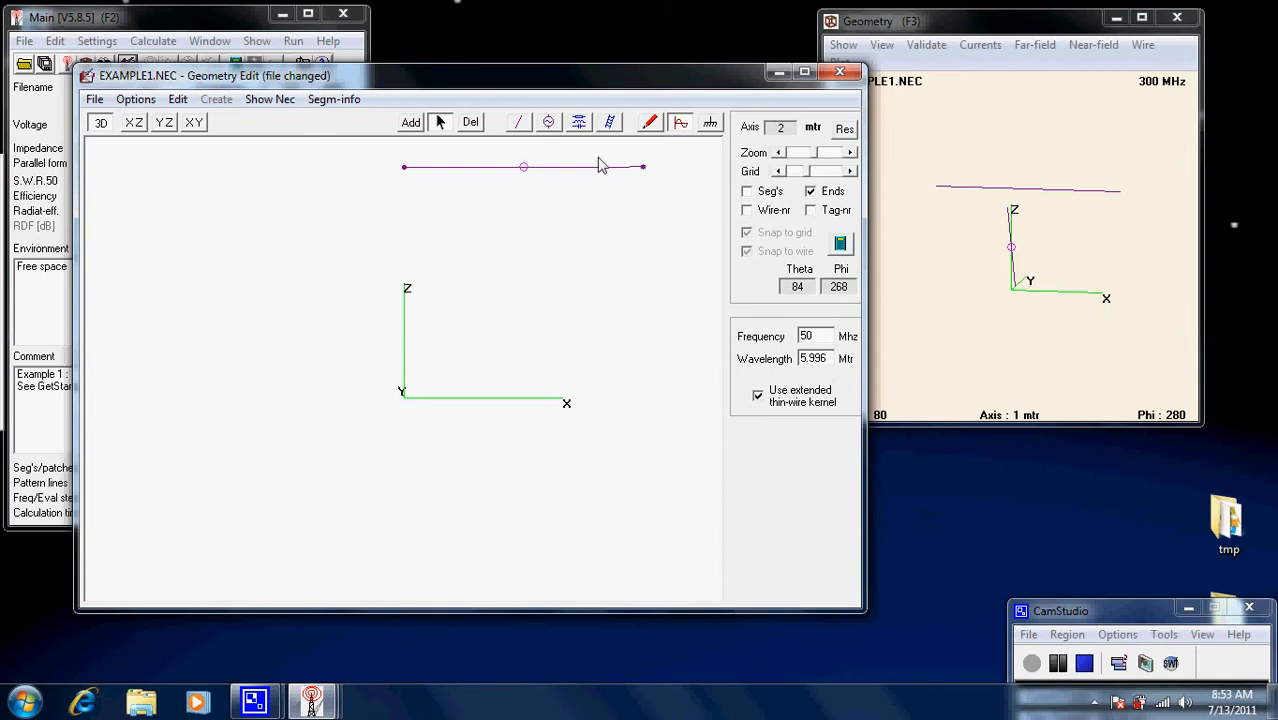
Generate the full far-field pattern at 50 MHz with 5-degree resolution and view its horizontal and vertical planes
click(841, 245)
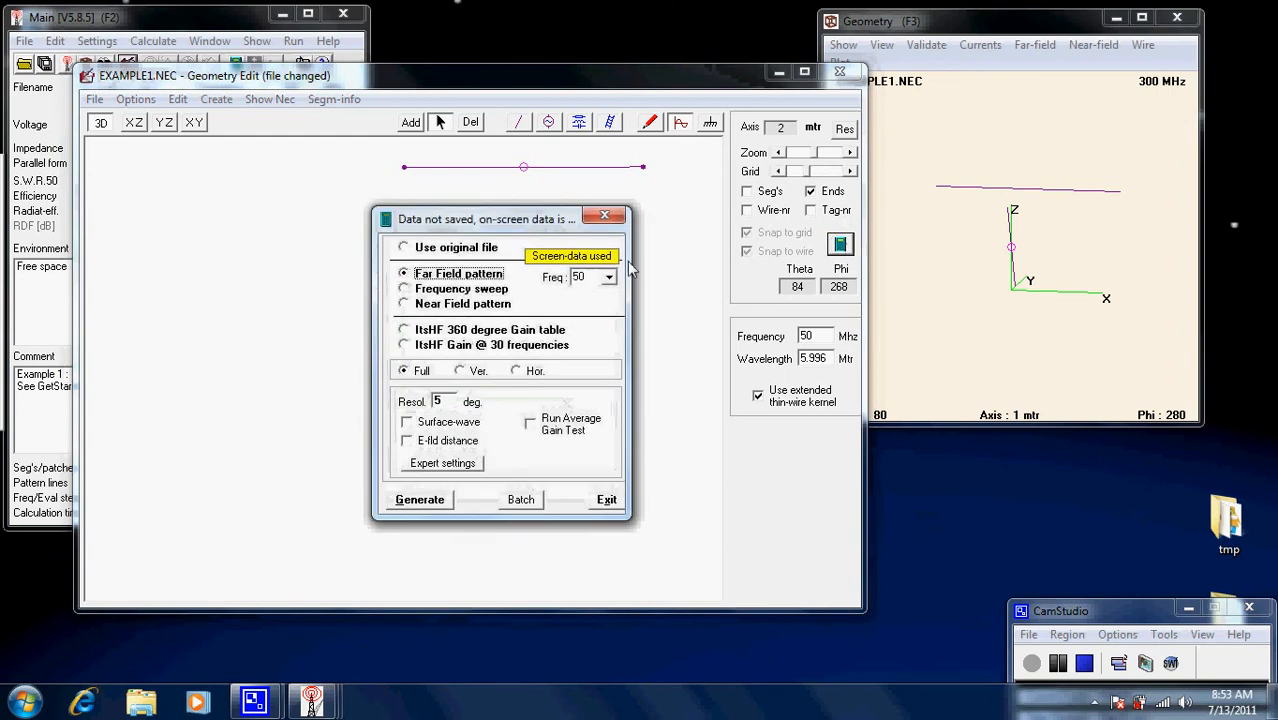
click(443, 500)
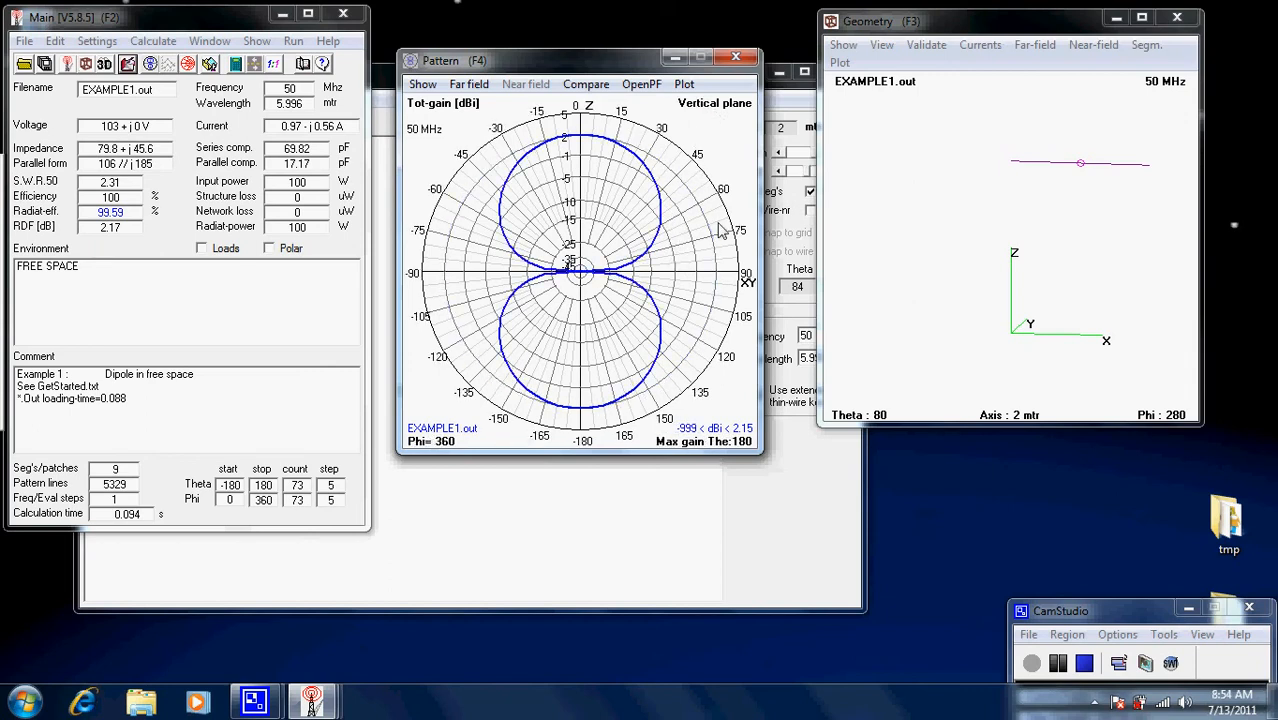
key(h)
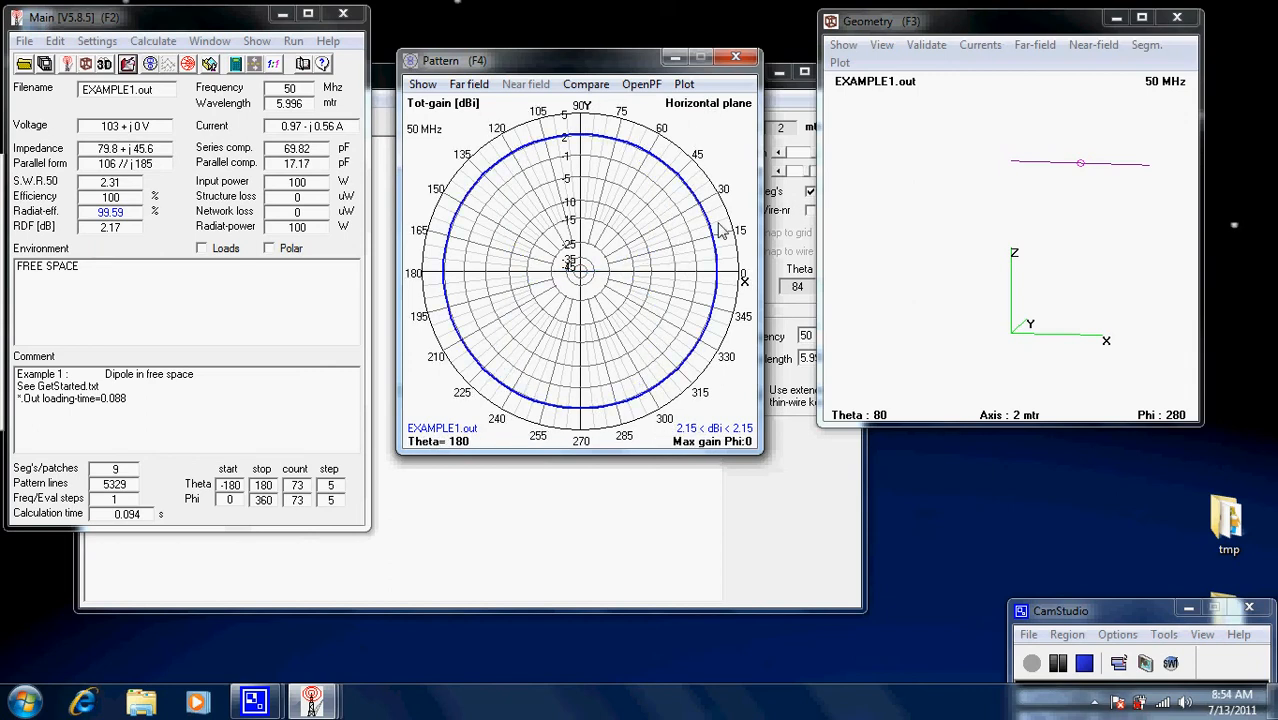
key(v)
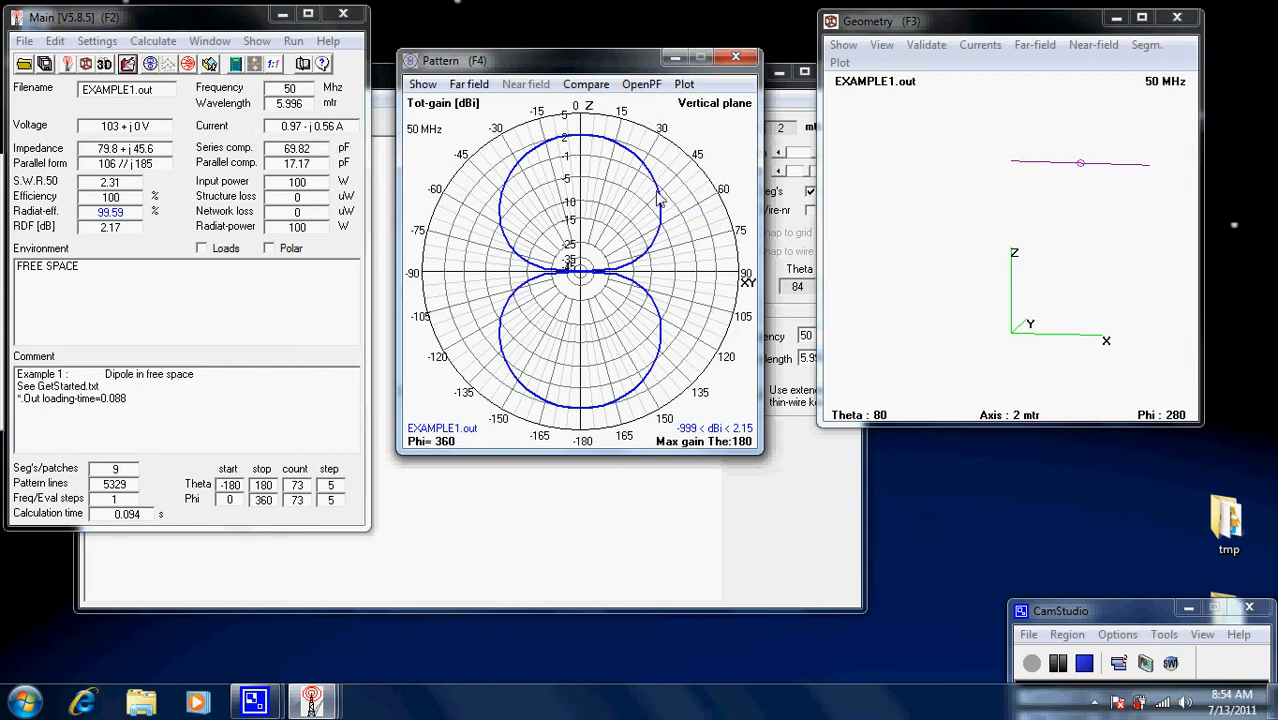
Set the model's ground type to Real ground with the Rocky, steep hills soil preset in the geometry editor
click(634, 512)
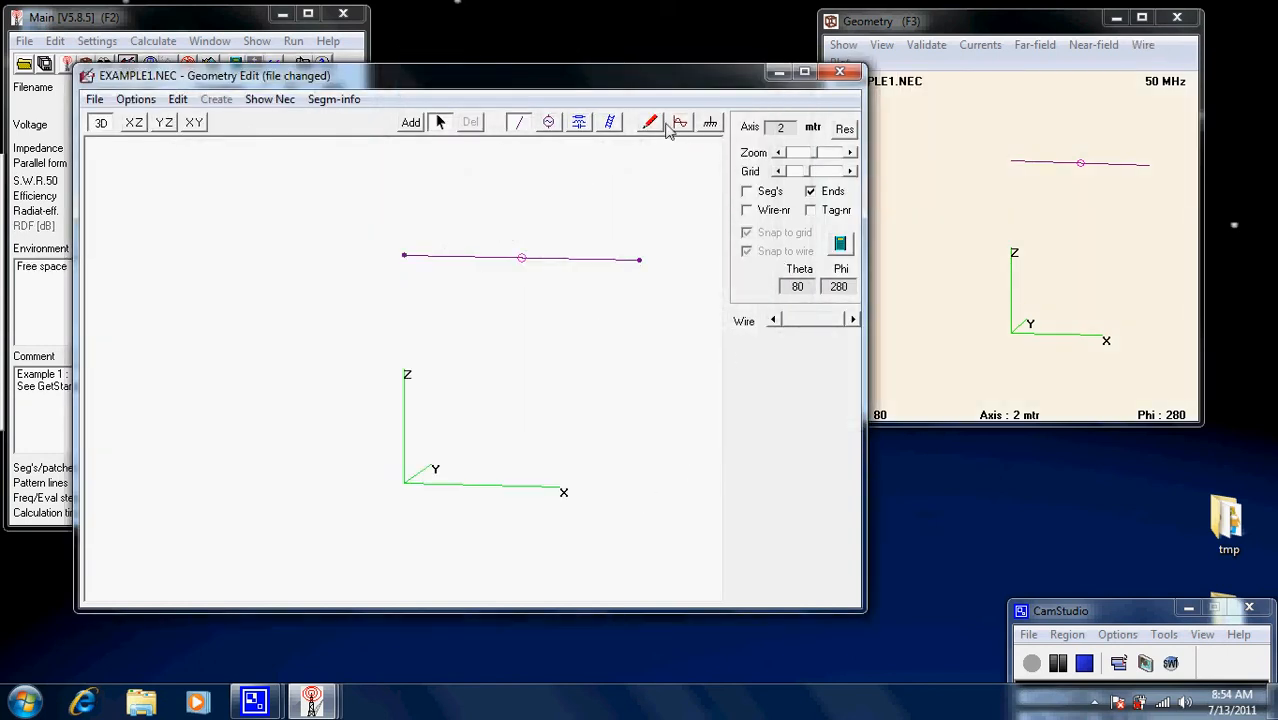
click(710, 123)
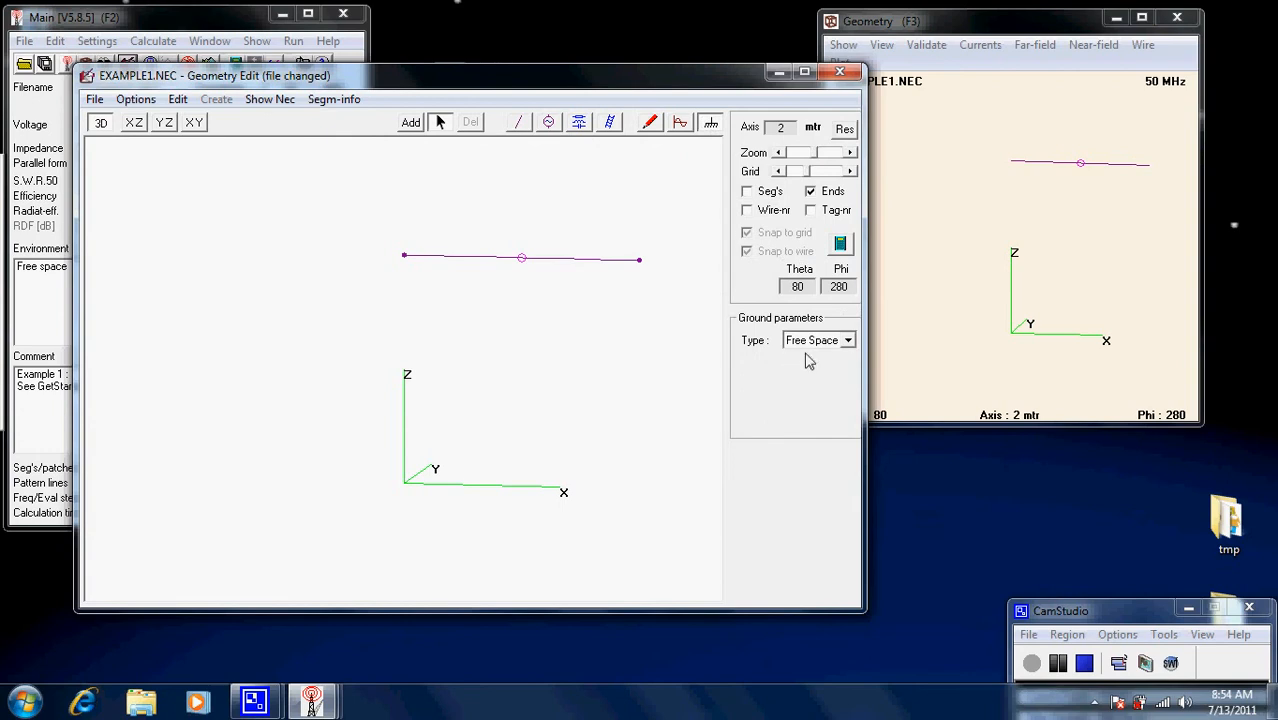
click(849, 341)
click(822, 396)
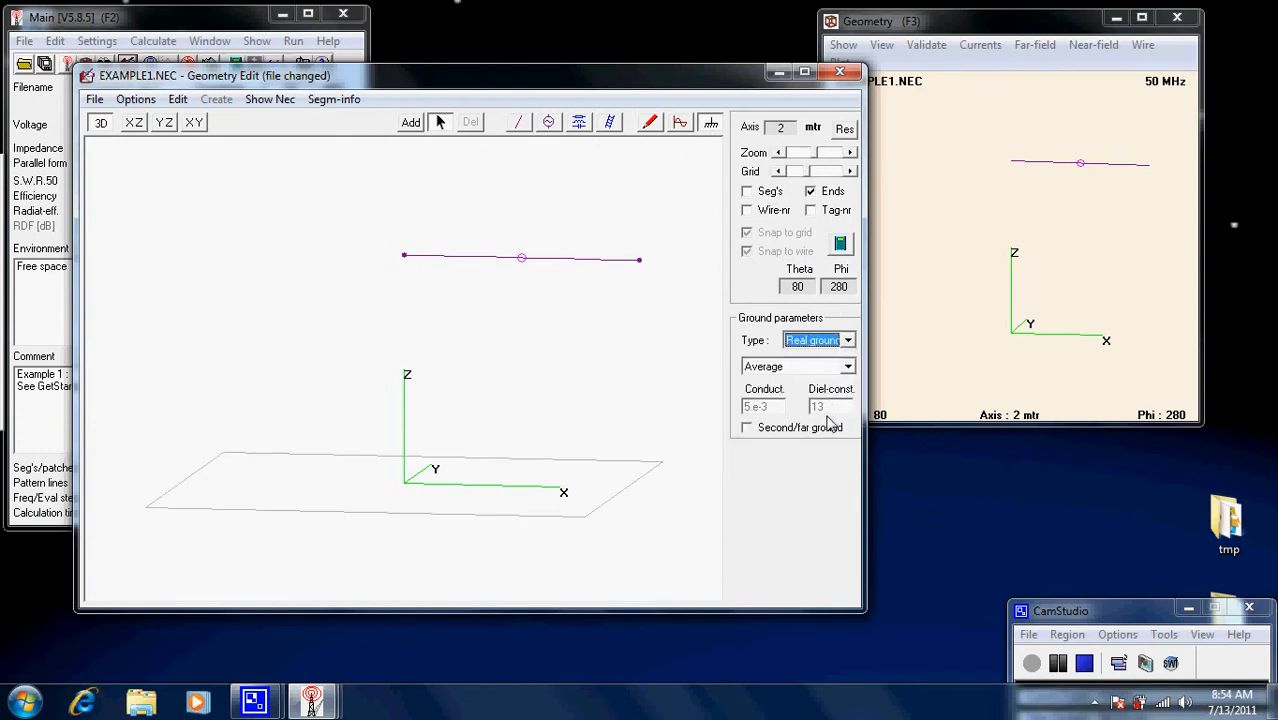
click(848, 367)
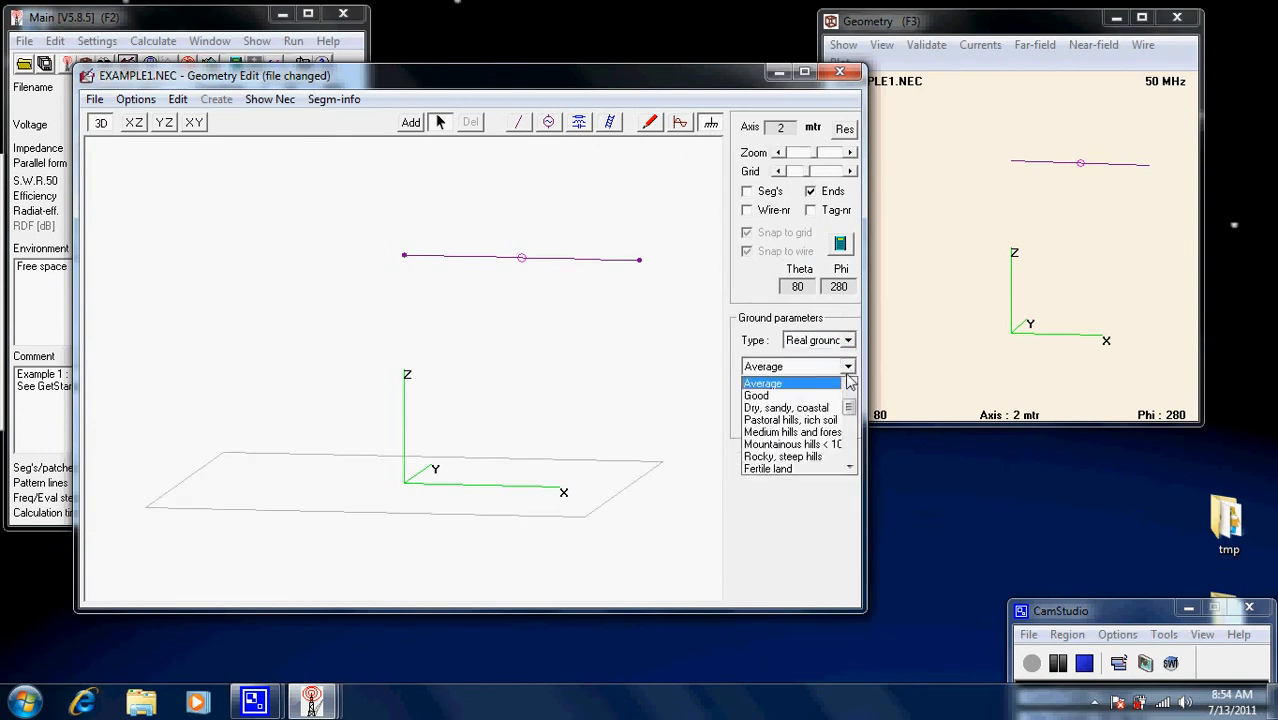
click(810, 458)
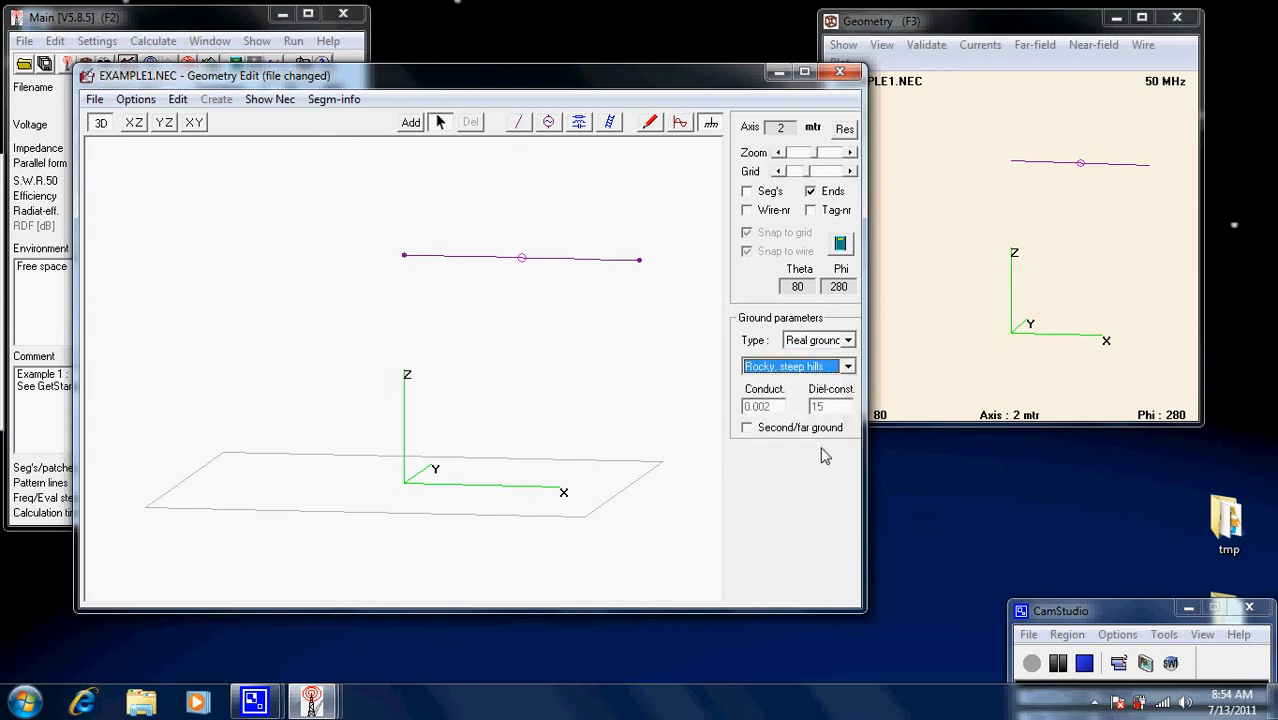
click(618, 370)
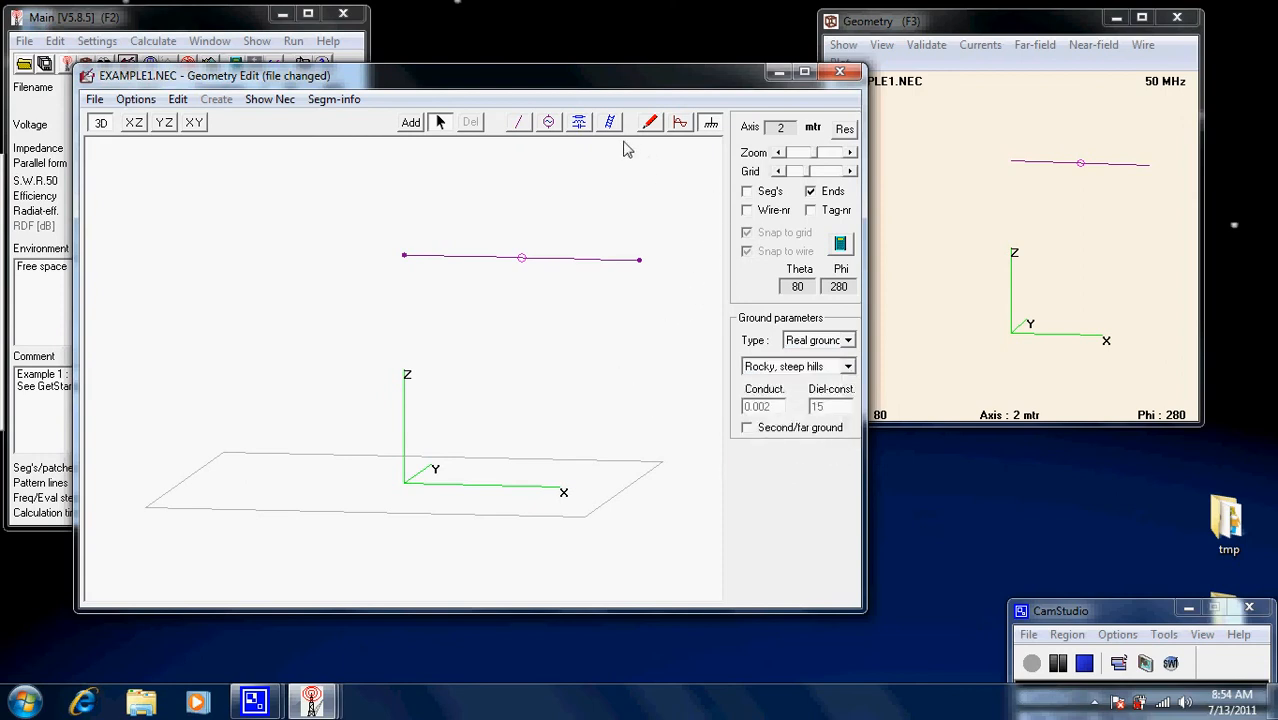
Generate the full far-field pattern at 50 MHz with 5-degree resolution and view its horizontal and vertical planes over the real ground
click(842, 244)
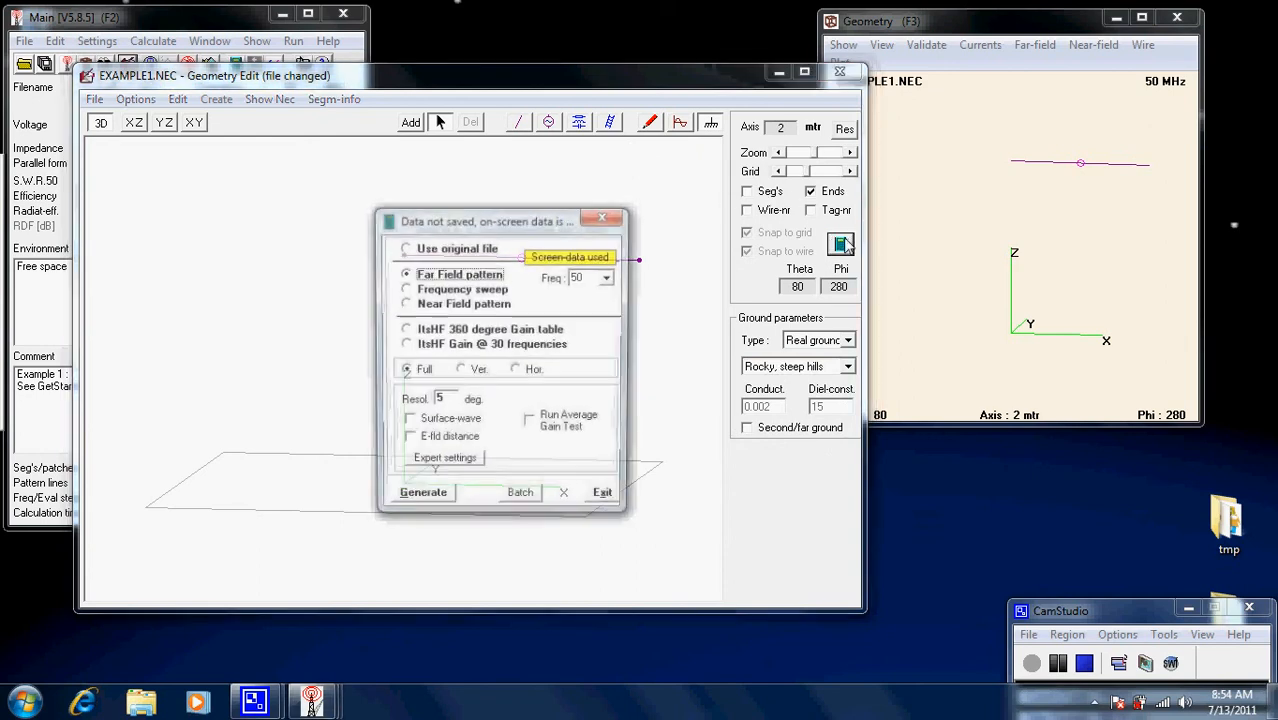
click(423, 492)
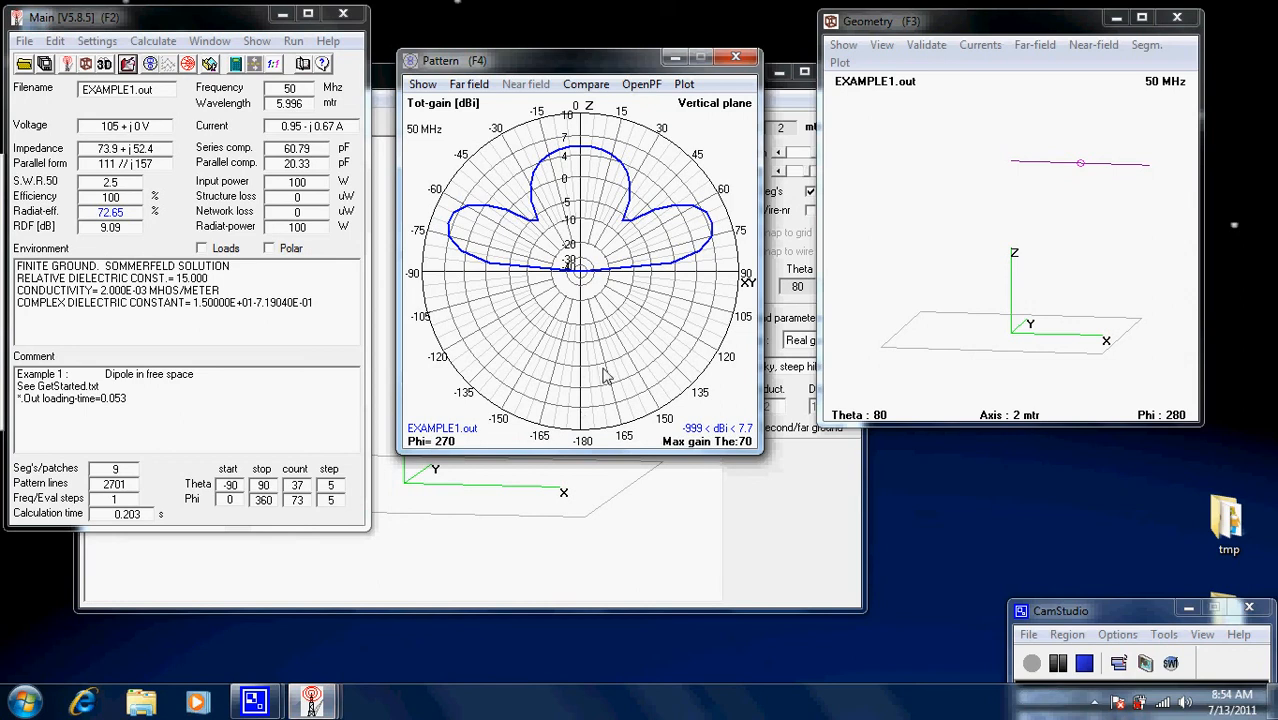
key(space)
key(space)
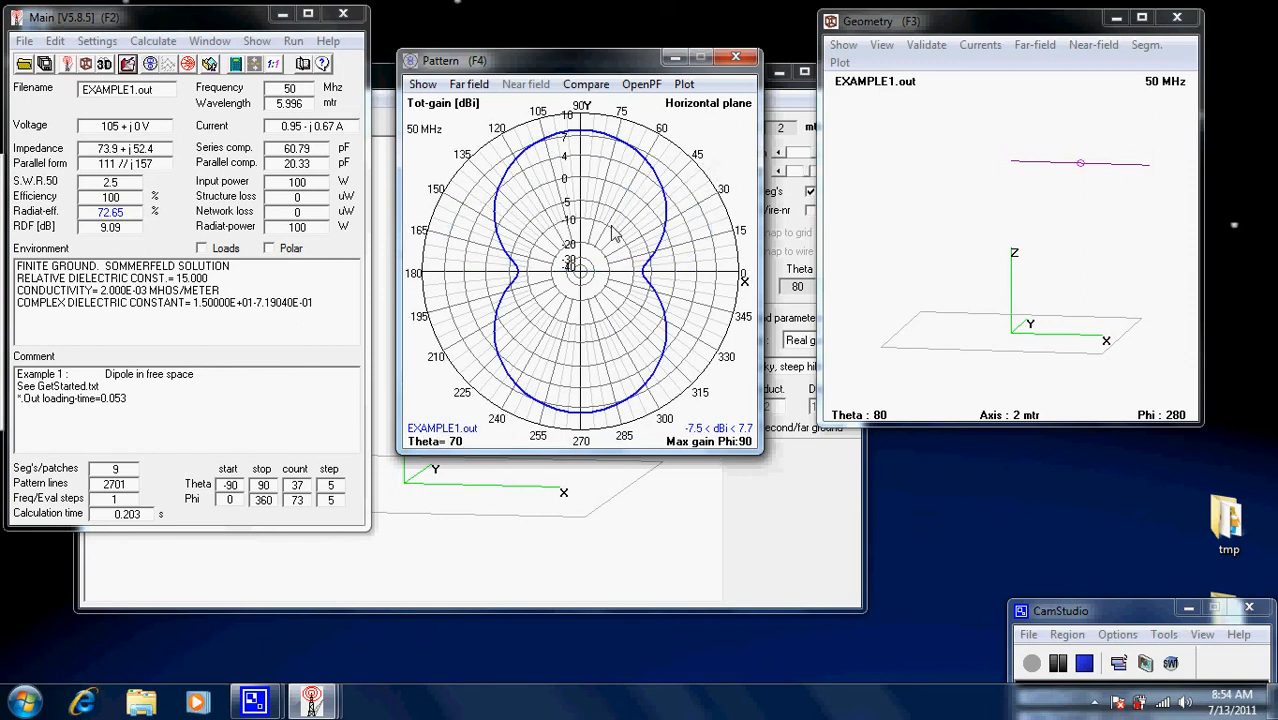
key(space)
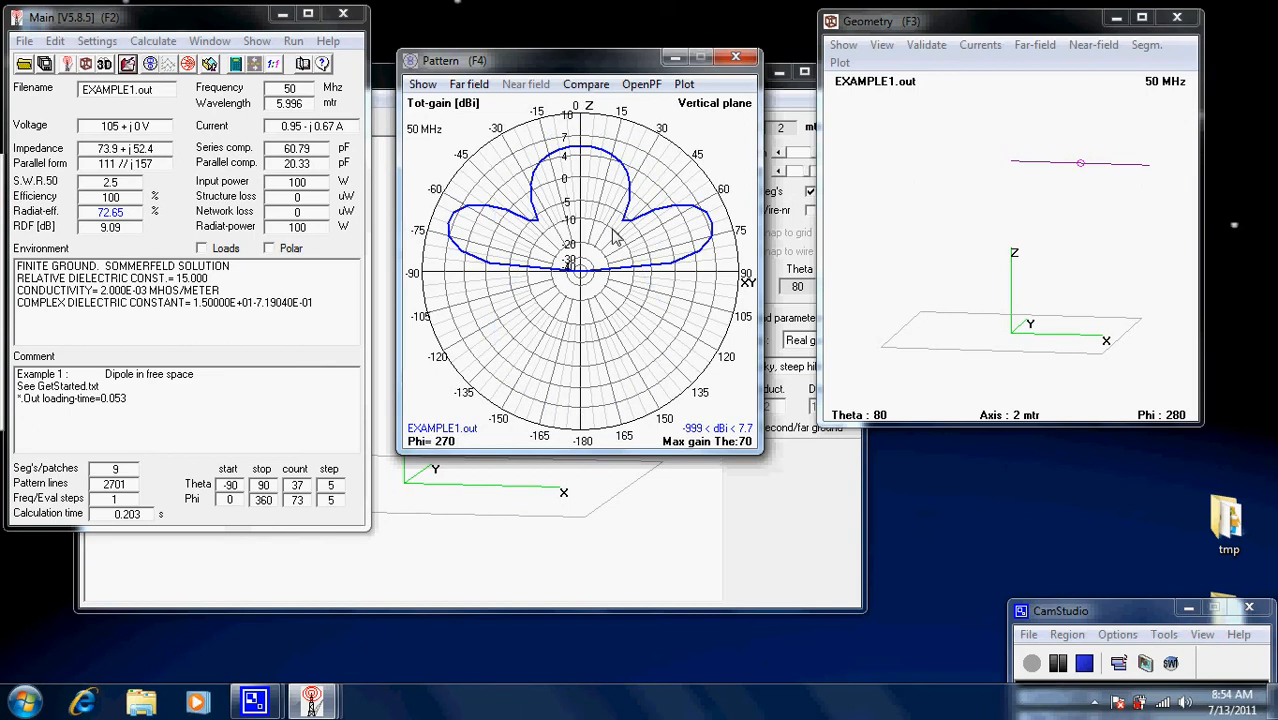
Show the gain indicator and lobe beamwidths, place the indicator at 65 degrees in the vertical plane, and compare both pattern planes
key(i)
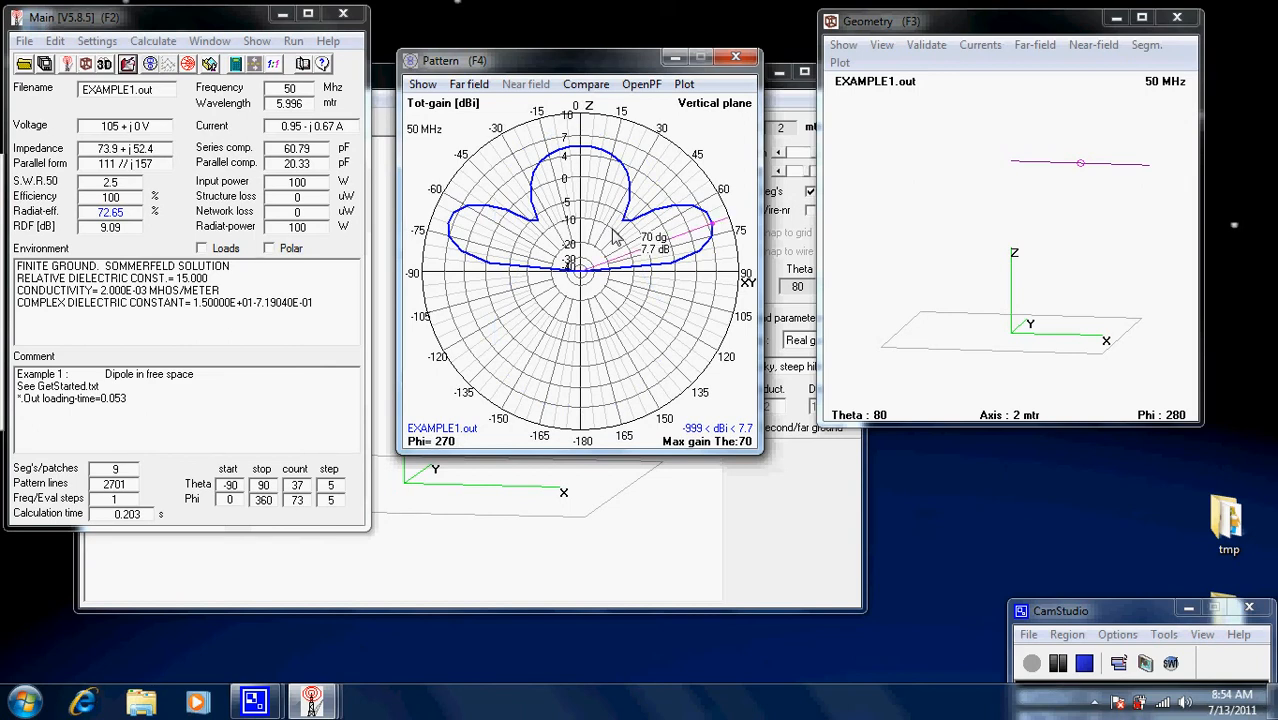
click(711, 250)
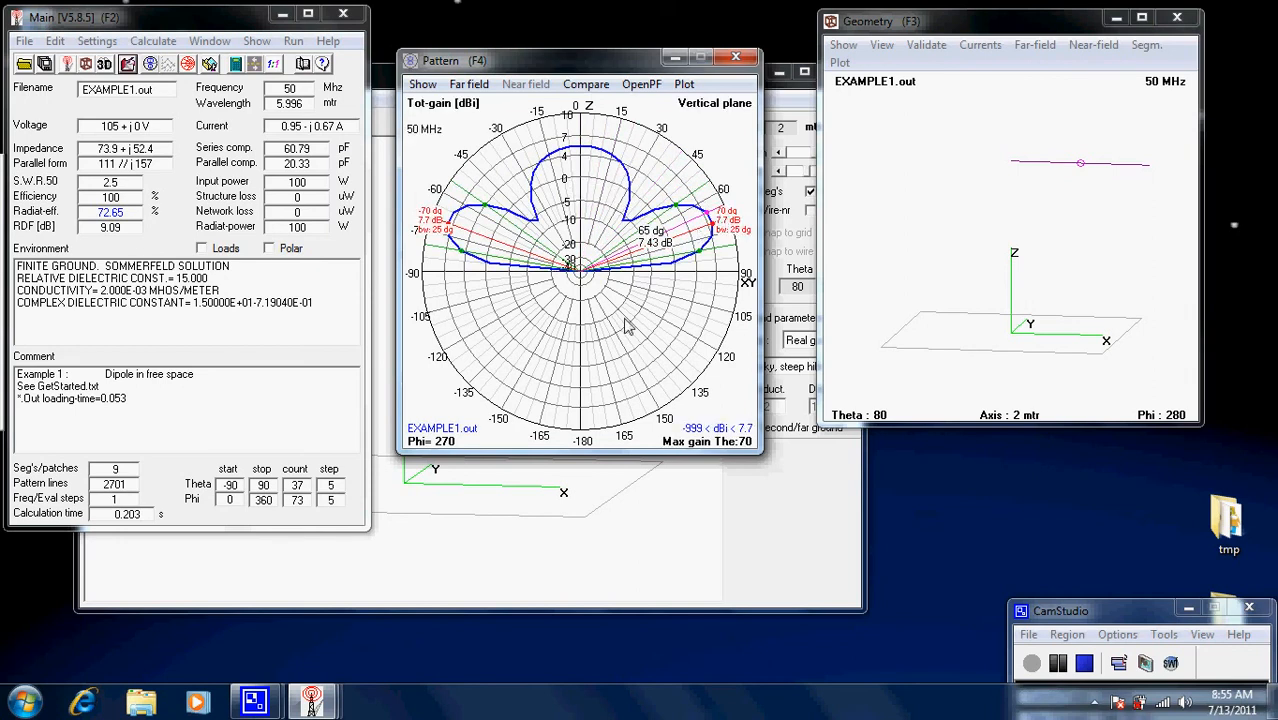
key(space)
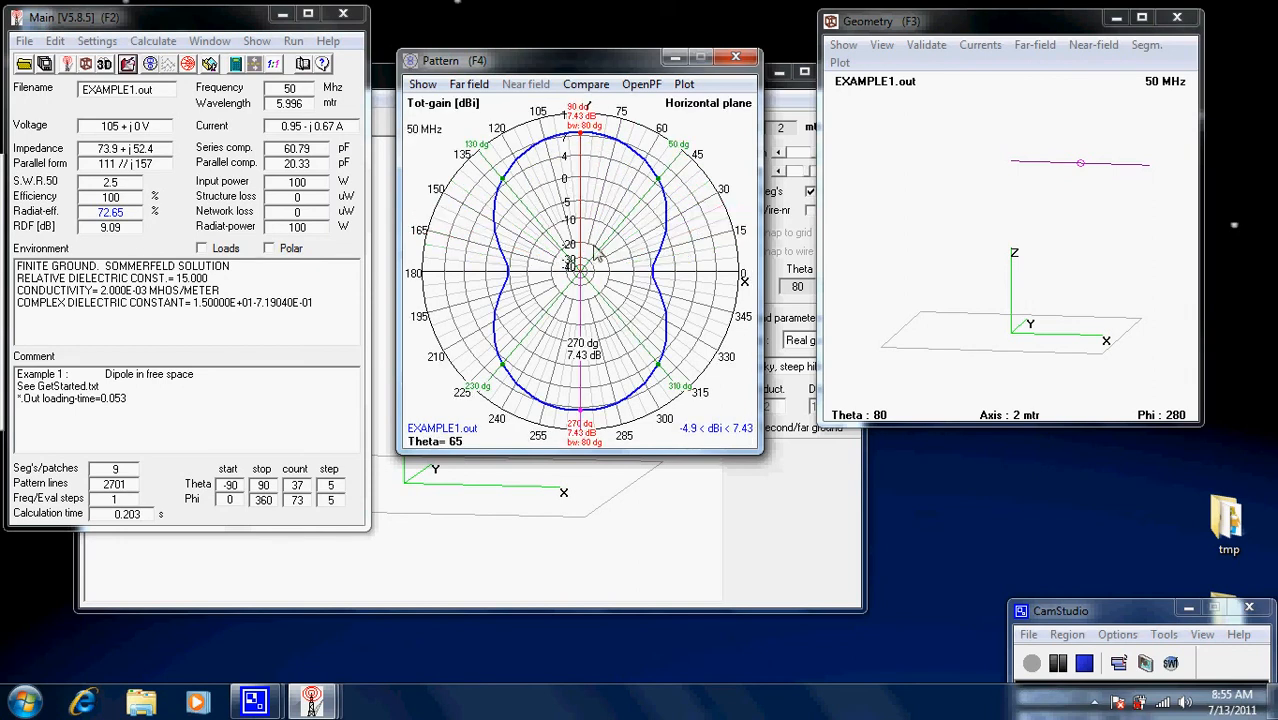
key(space)
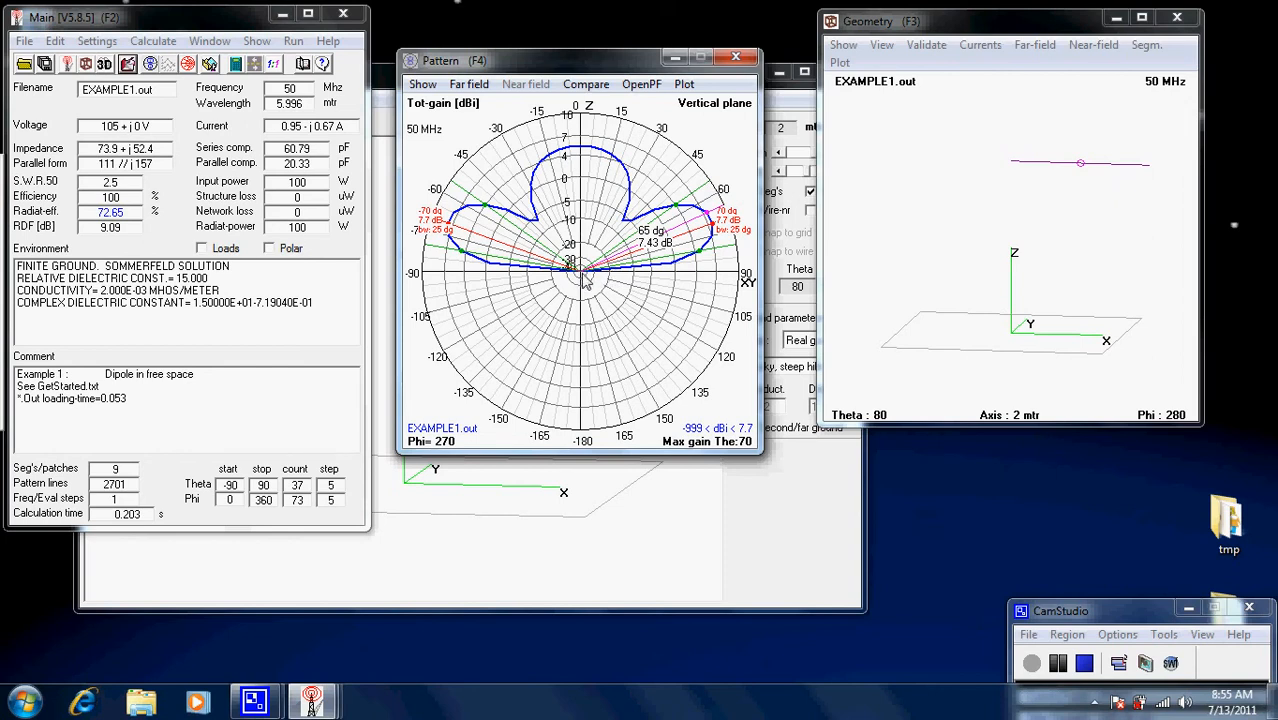
key(space)
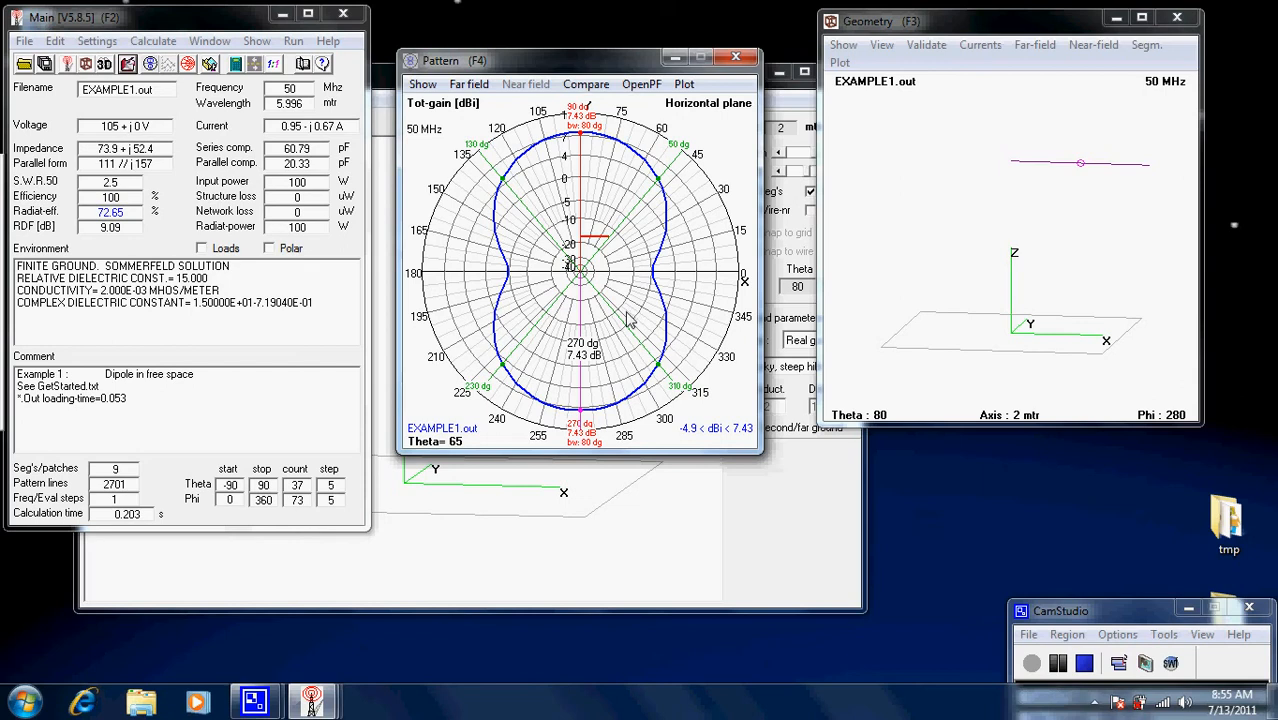
key(space)
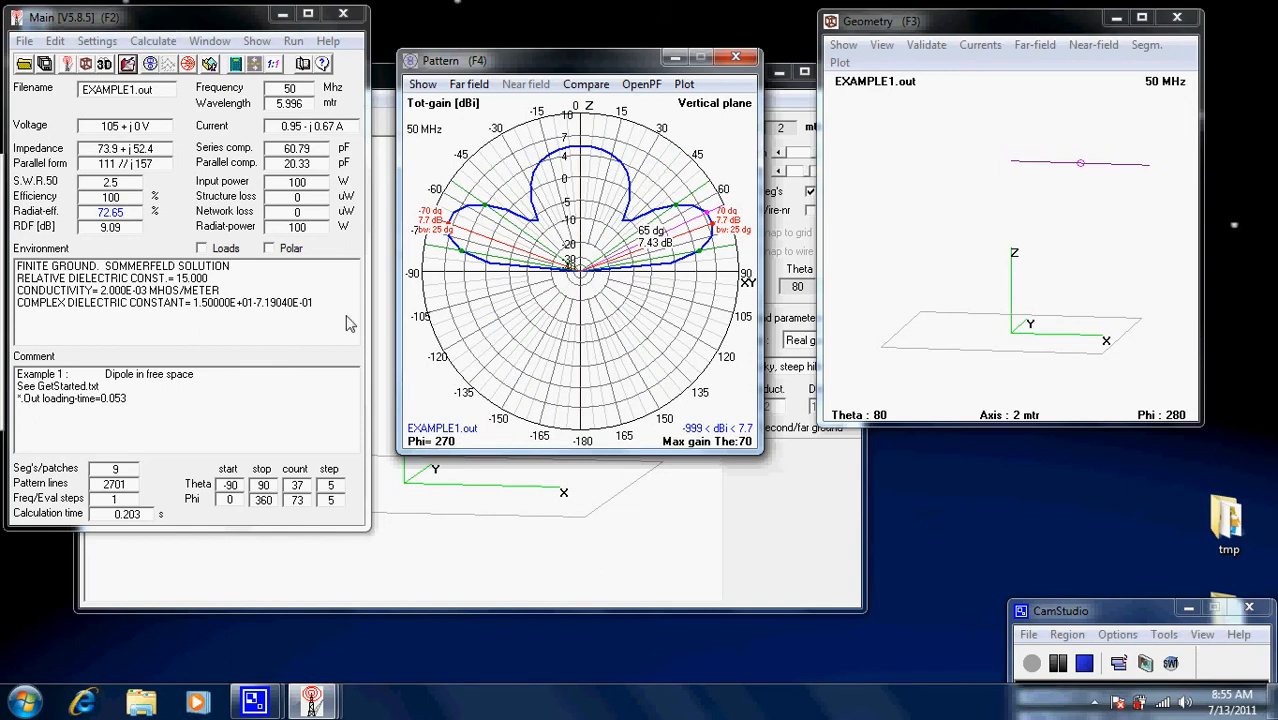
Save the edited model under its existing file name and close the geometry editor
click(685, 582)
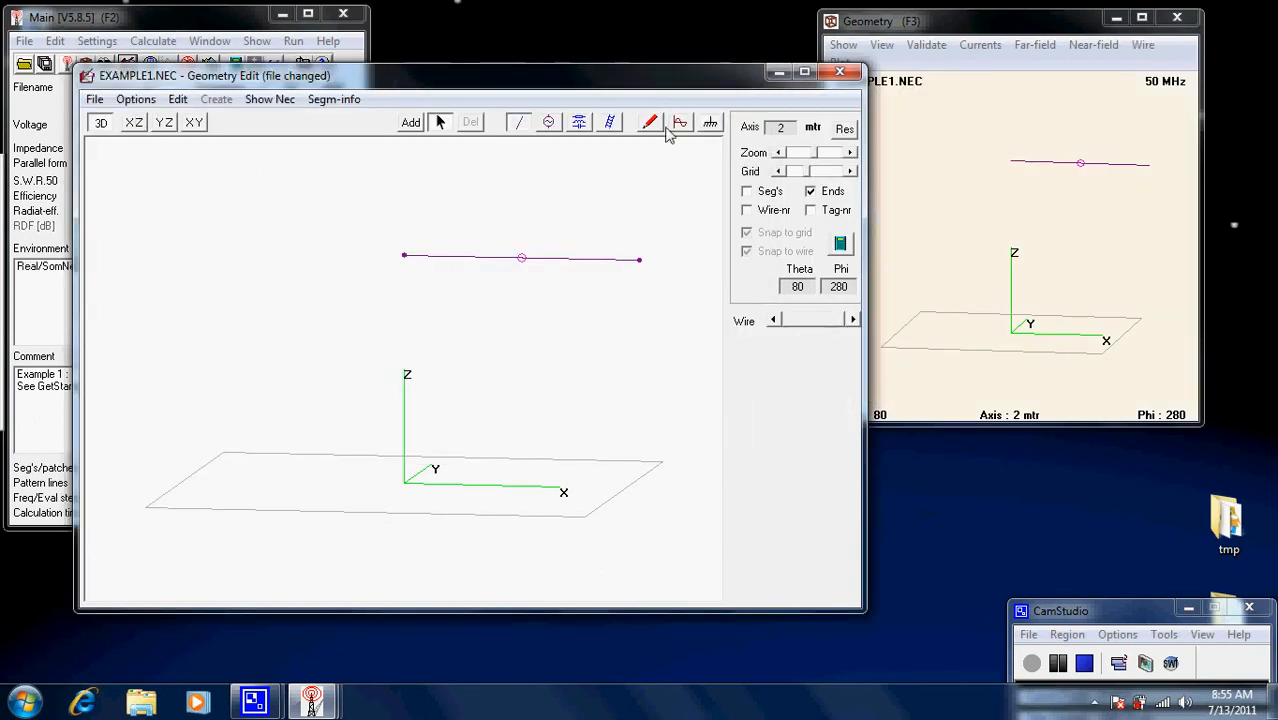
click(94, 101)
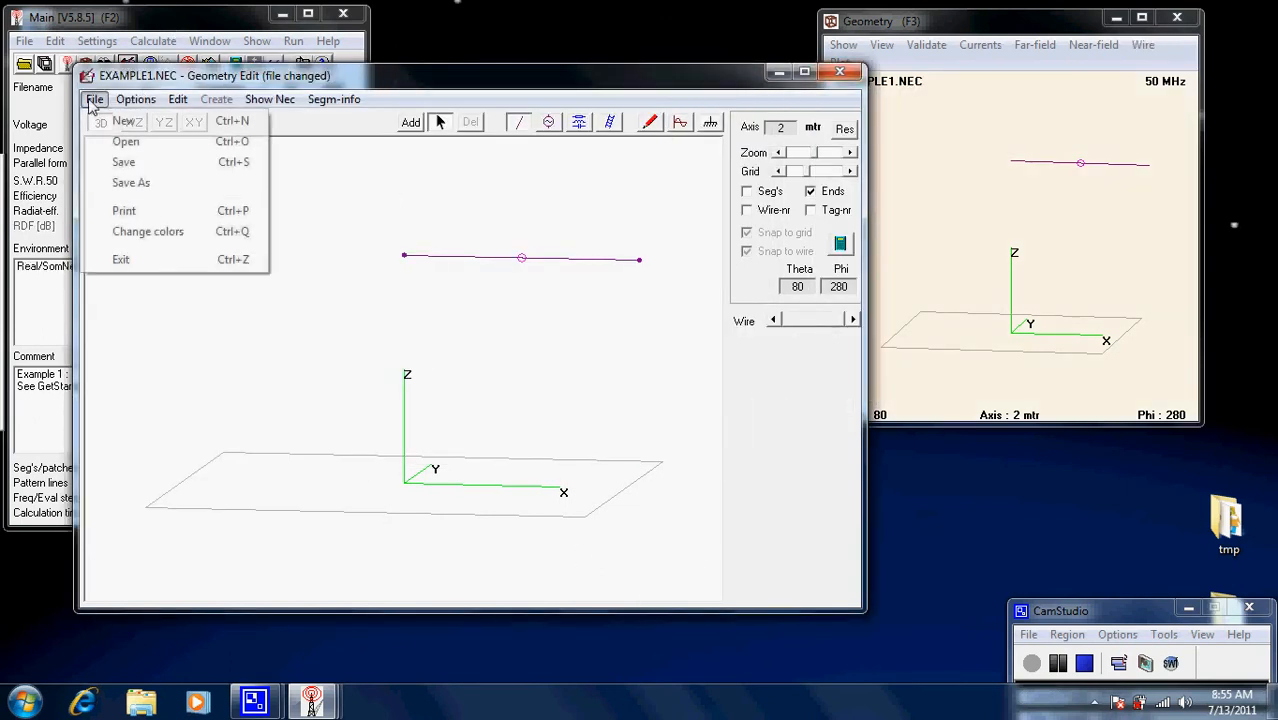
click(124, 163)
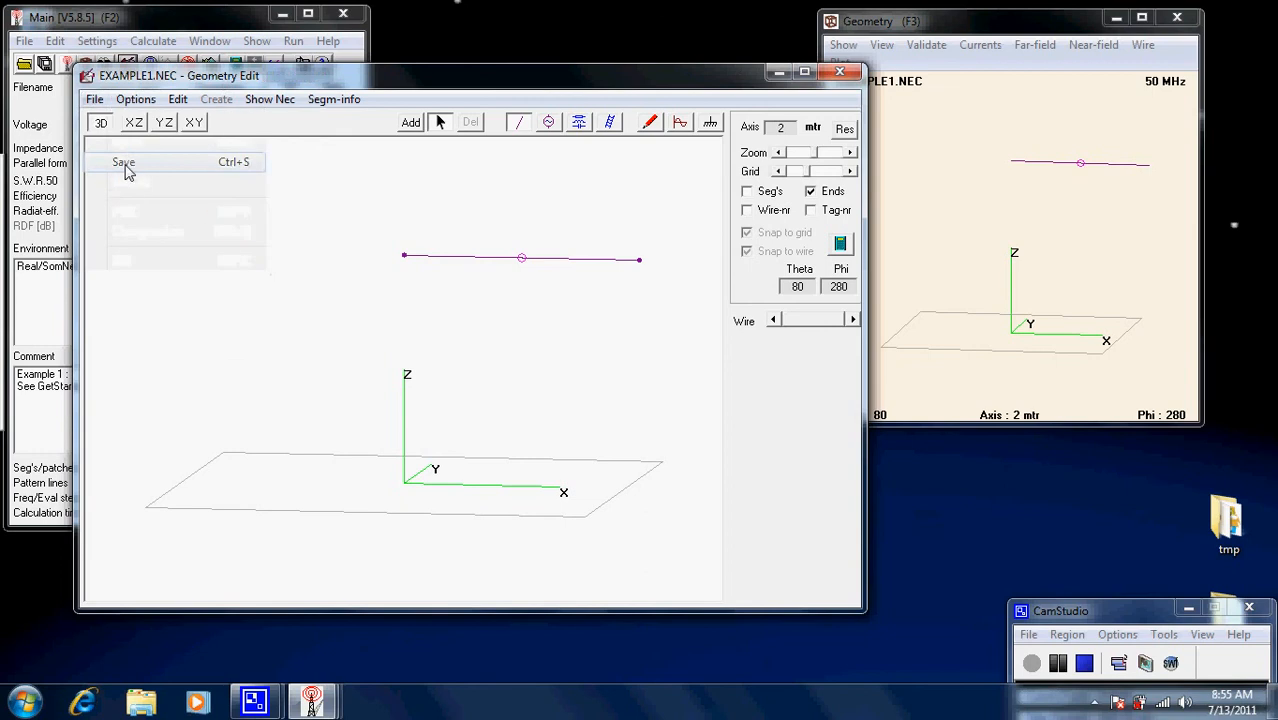
click(840, 73)
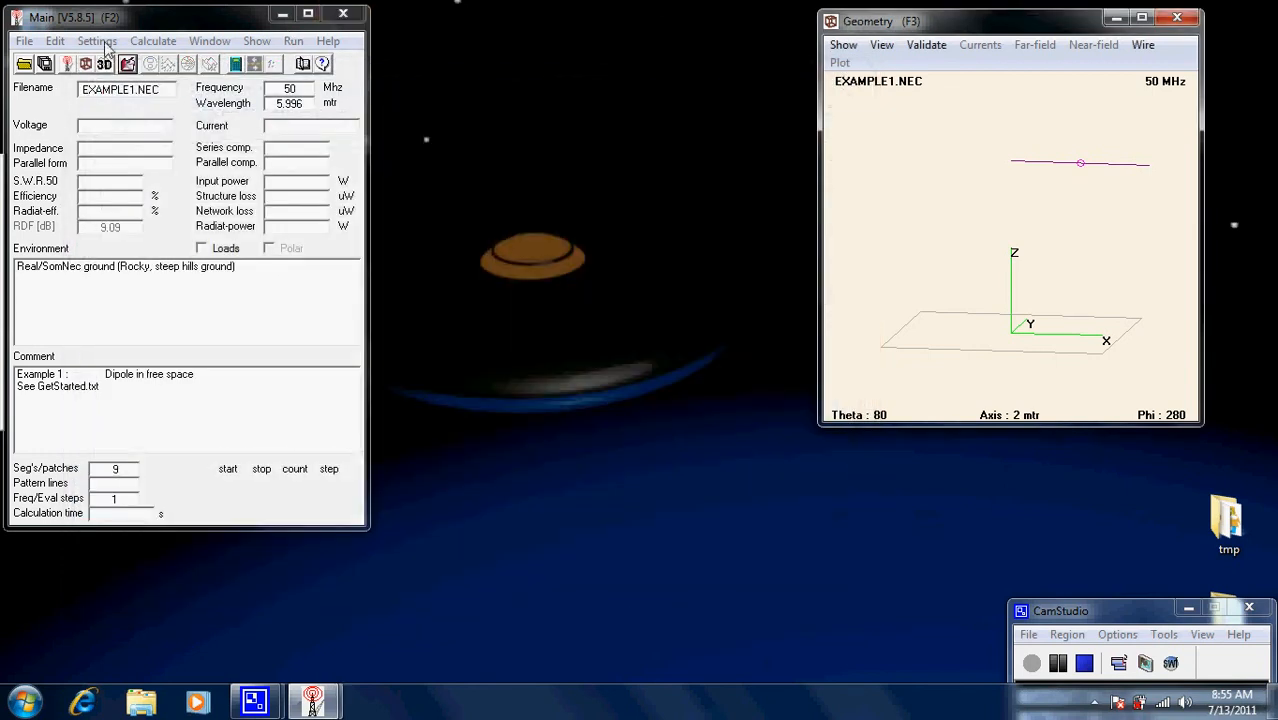
Make NEC editor (new) the default editor and open EXAMPLE1.NEC in it
click(105, 45)
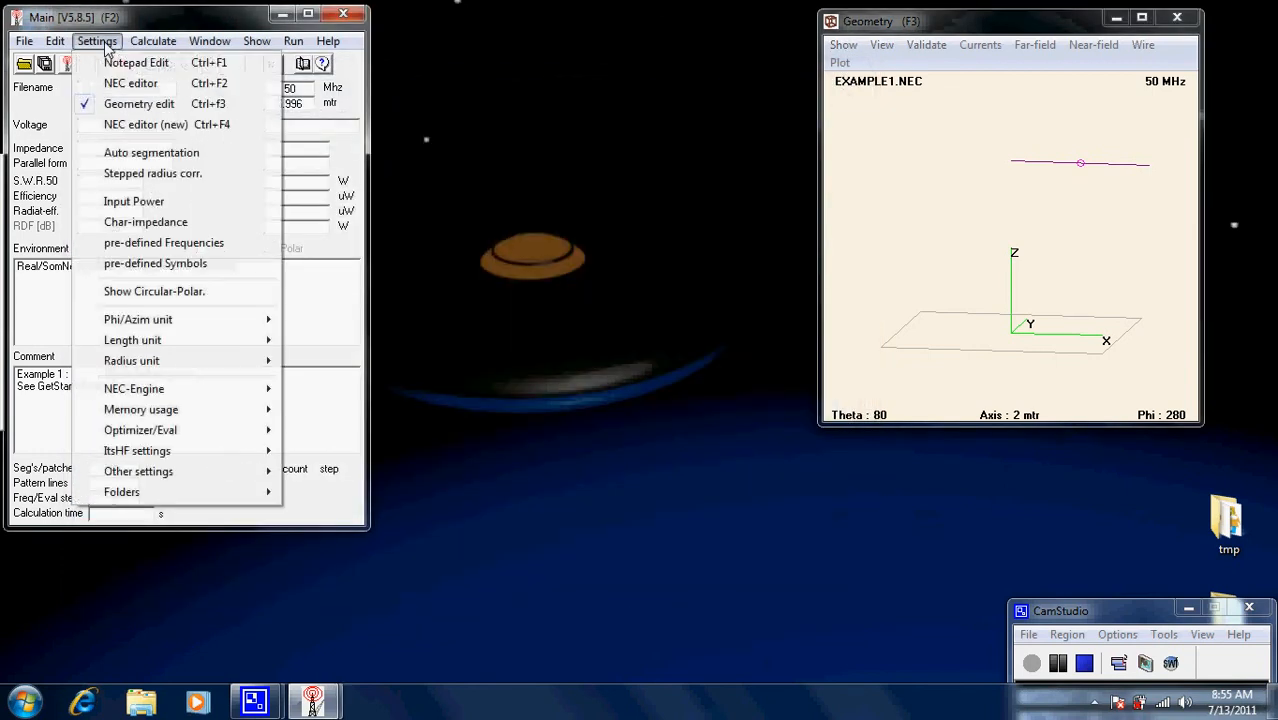
click(142, 127)
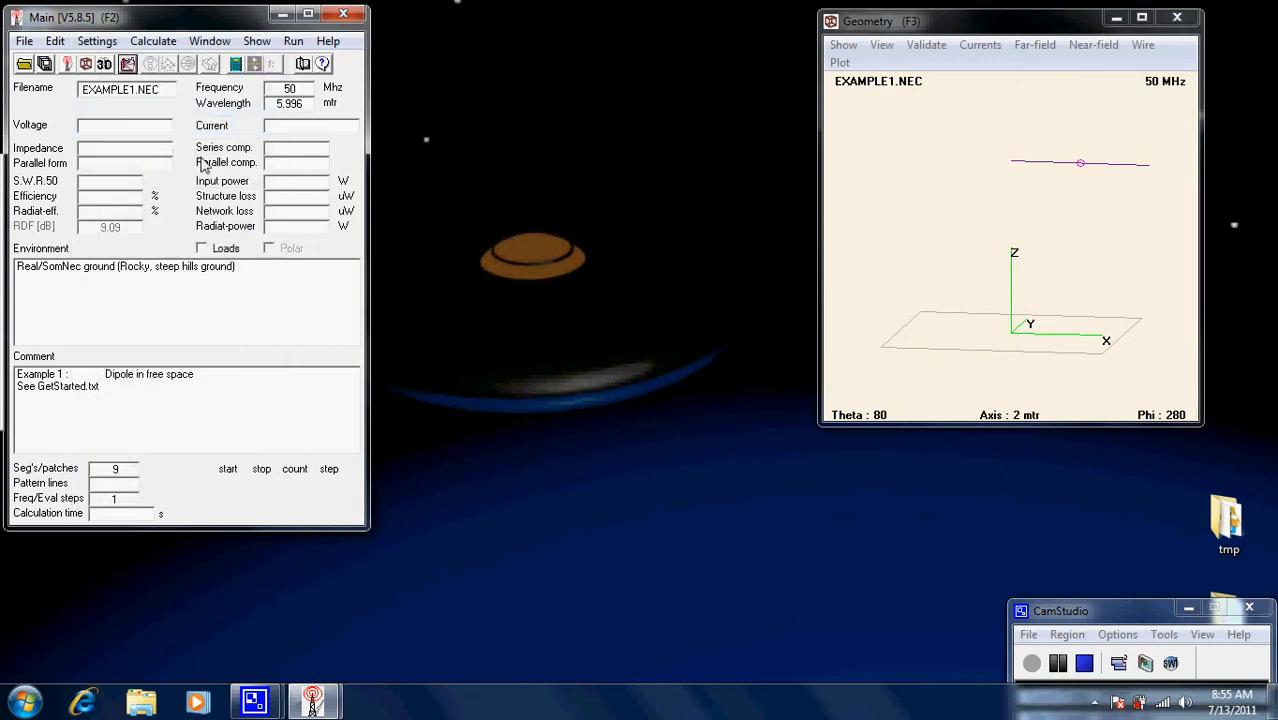
click(105, 46)
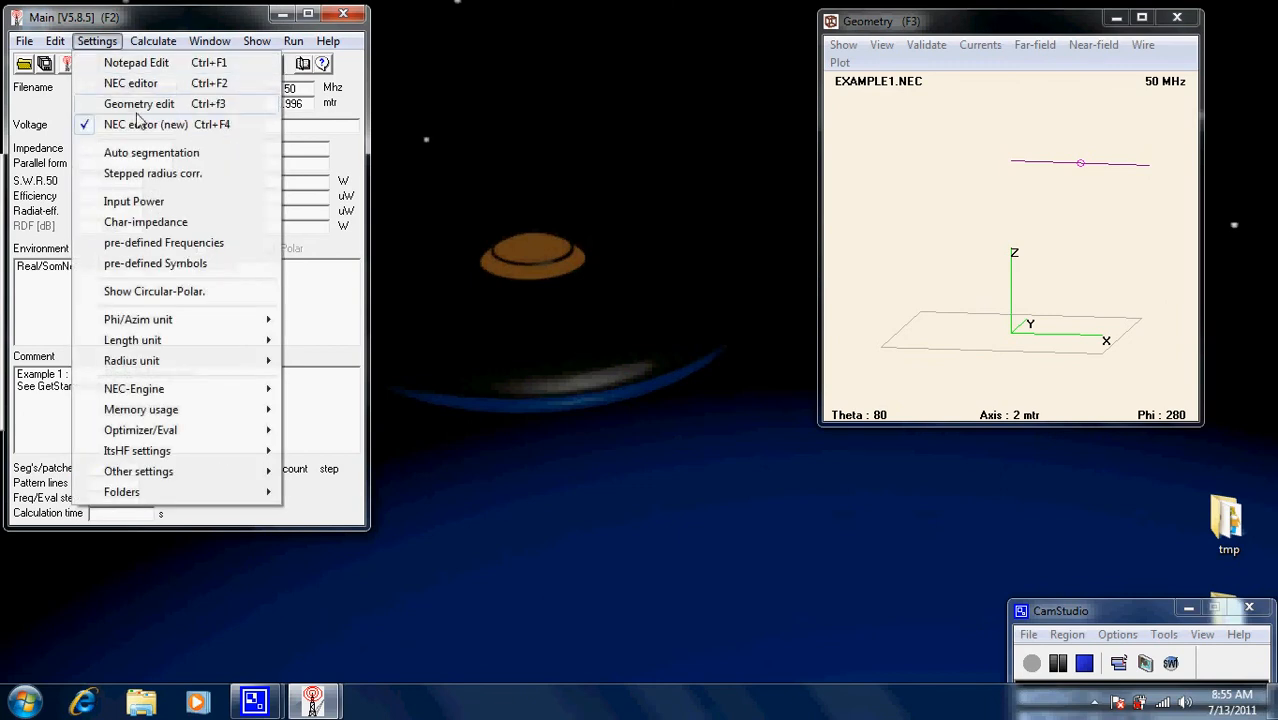
click(128, 21)
click(128, 65)
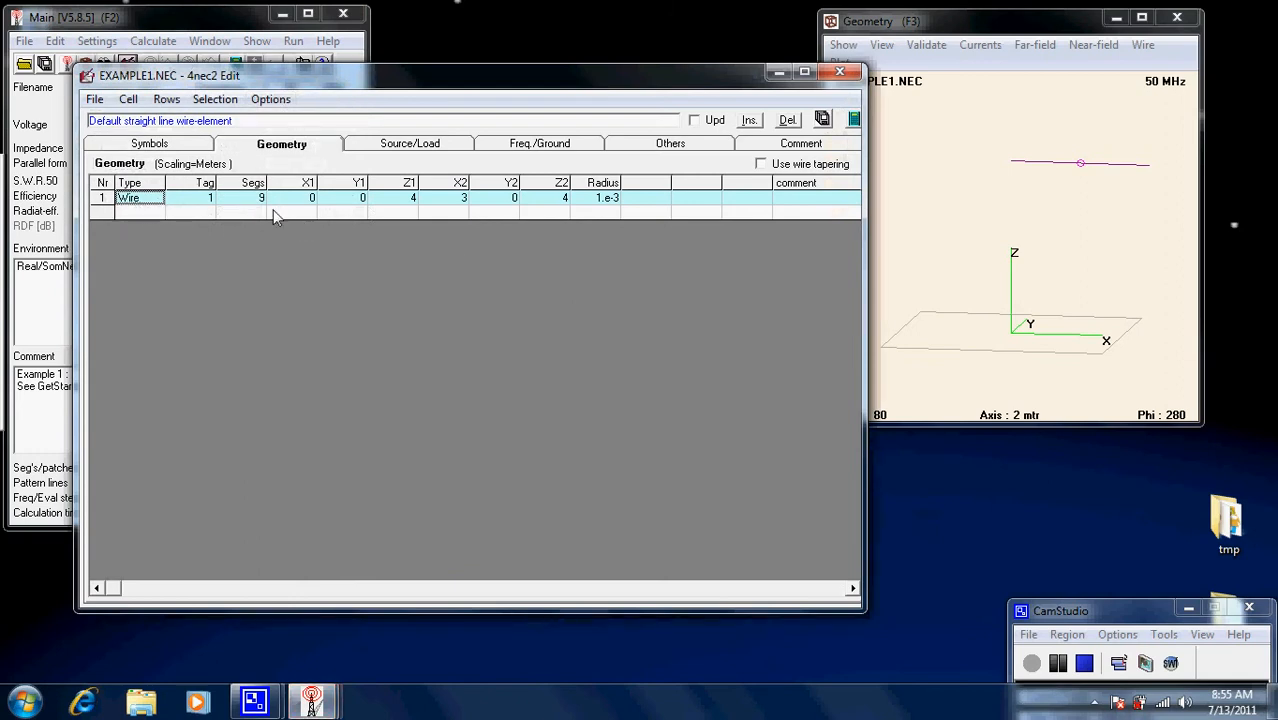
Review the model's symbols, geometry, source, frequency and ground settings, including the ground type choices, plus its other options and comment
click(170, 145)
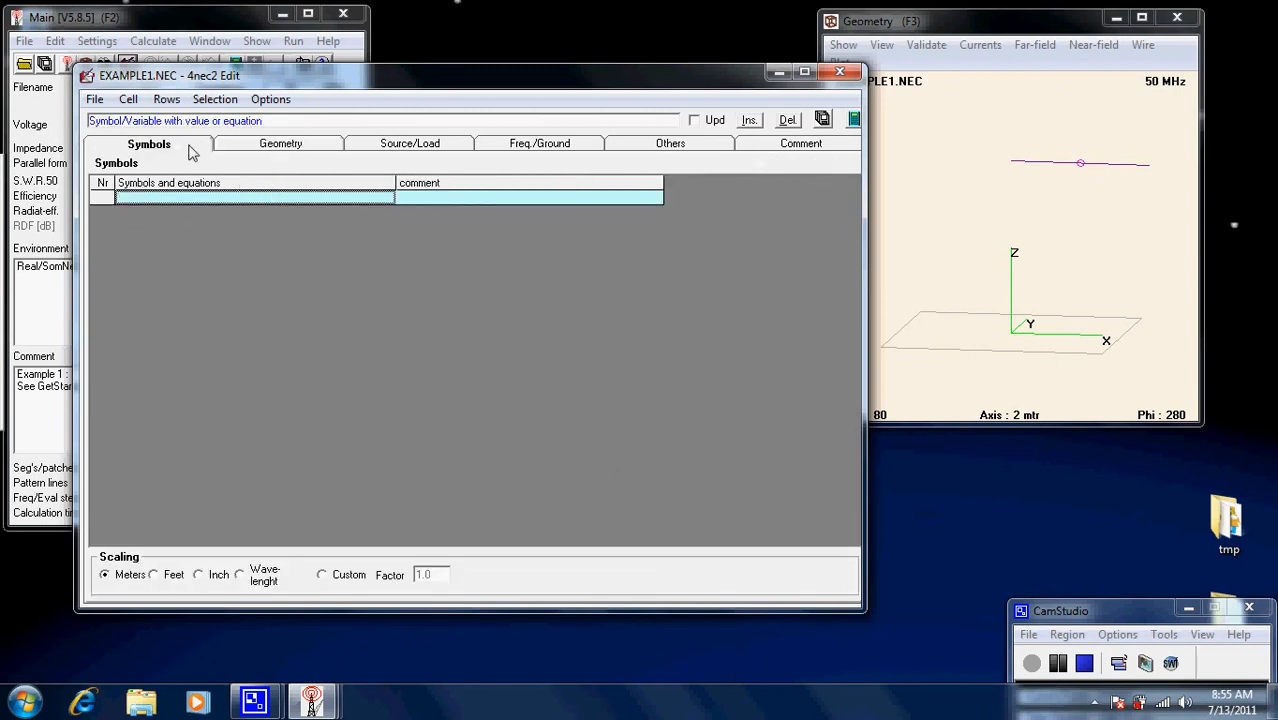
click(270, 146)
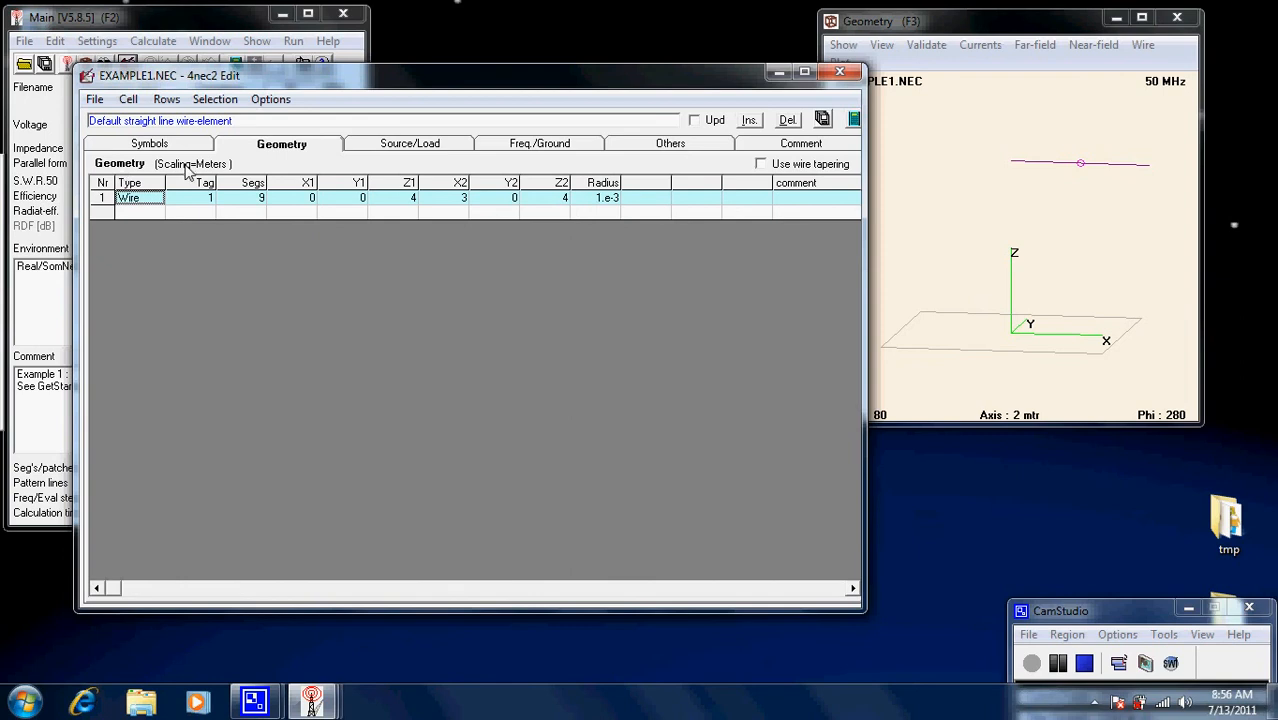
click(409, 145)
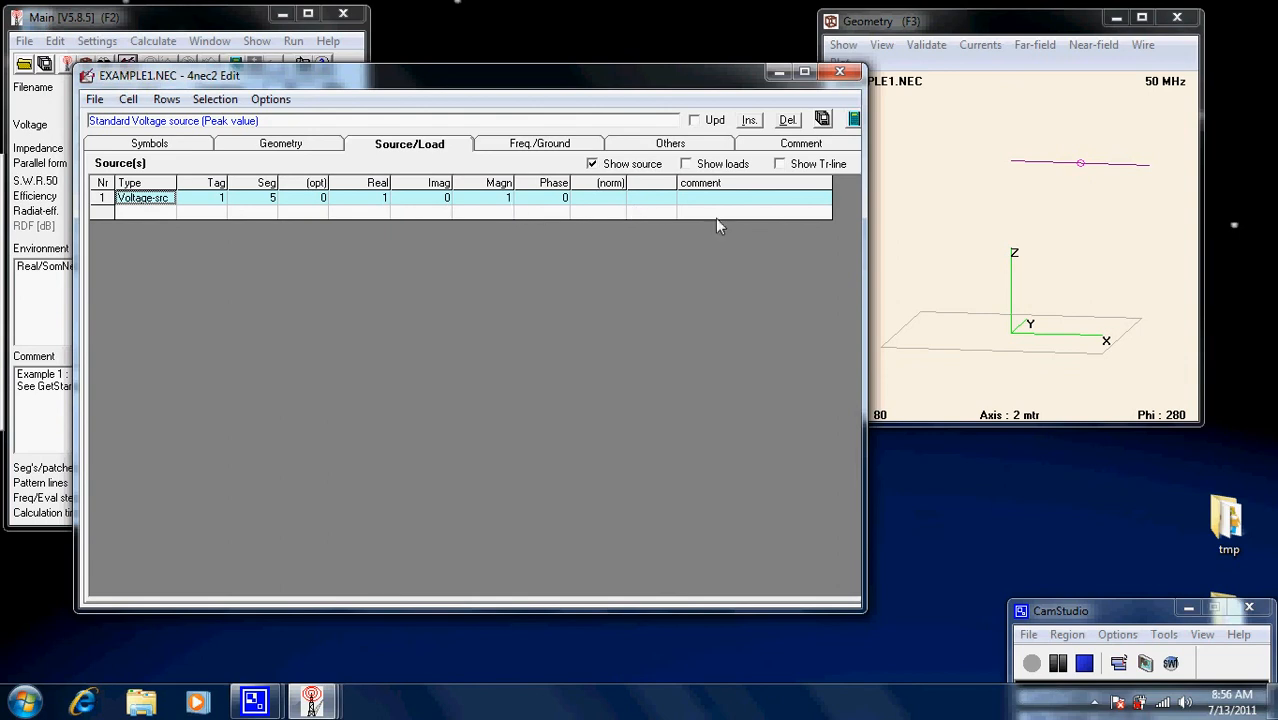
click(545, 145)
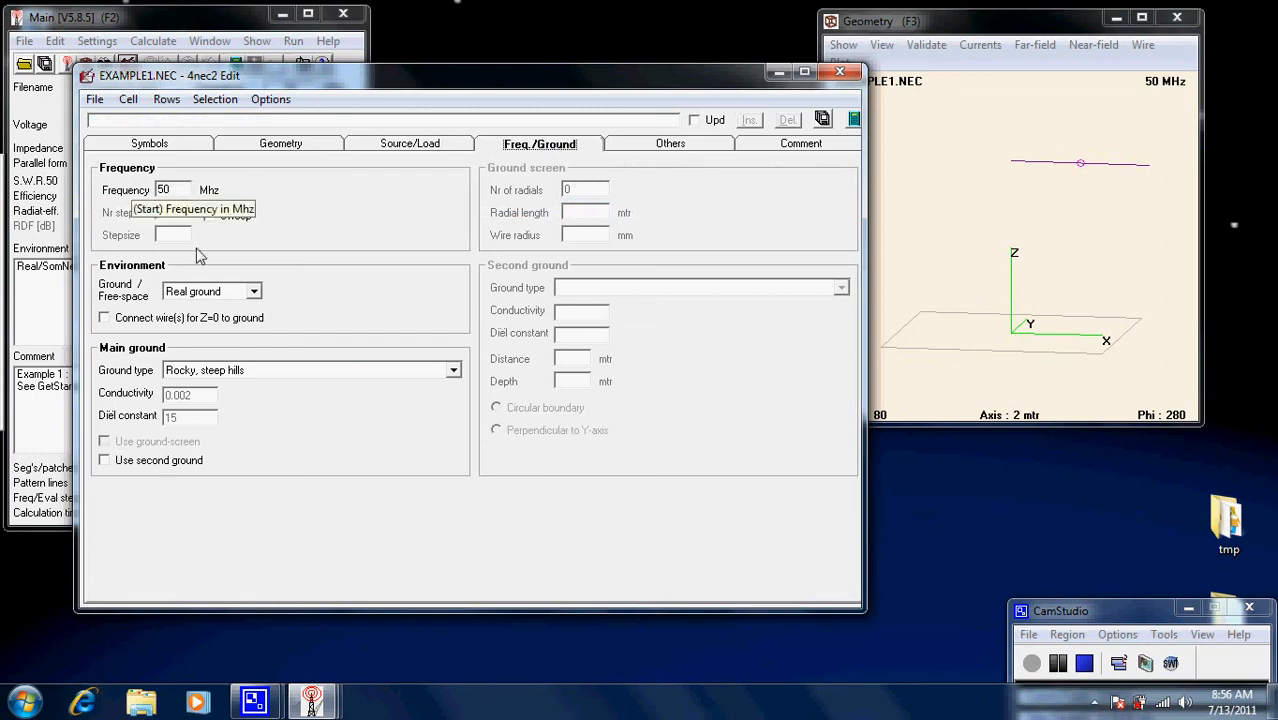
click(254, 292)
click(254, 294)
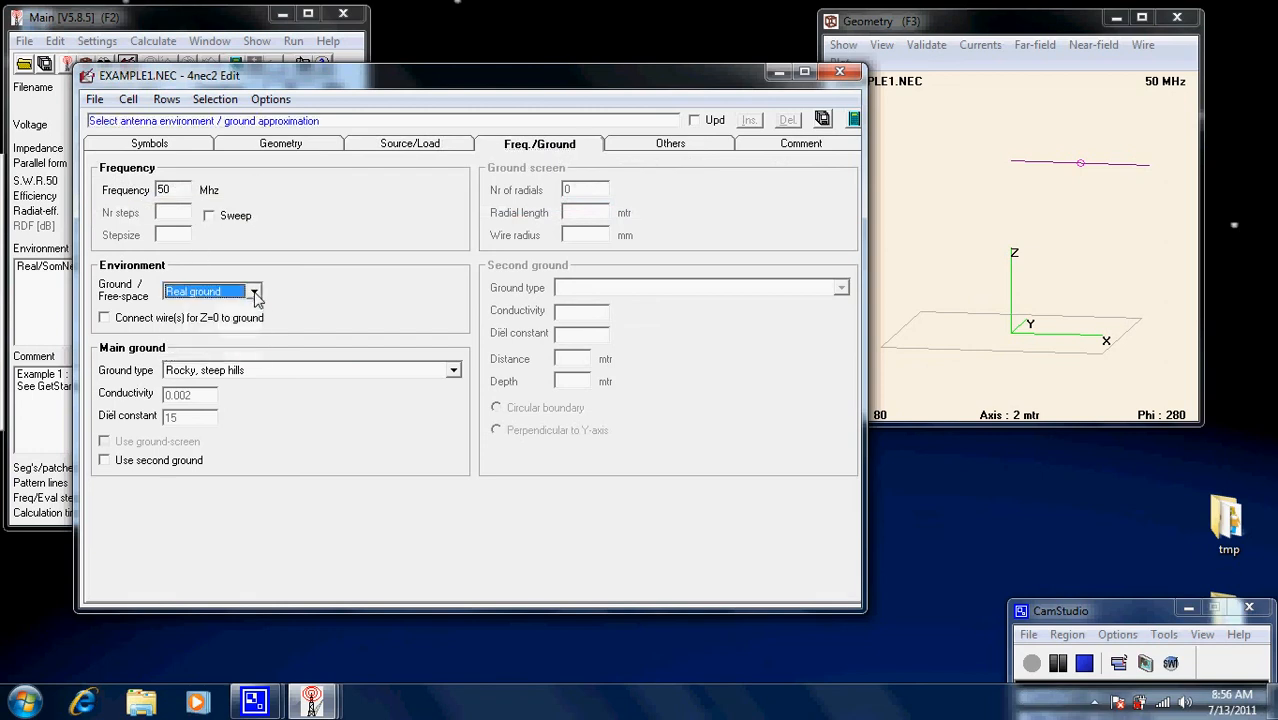
click(454, 372)
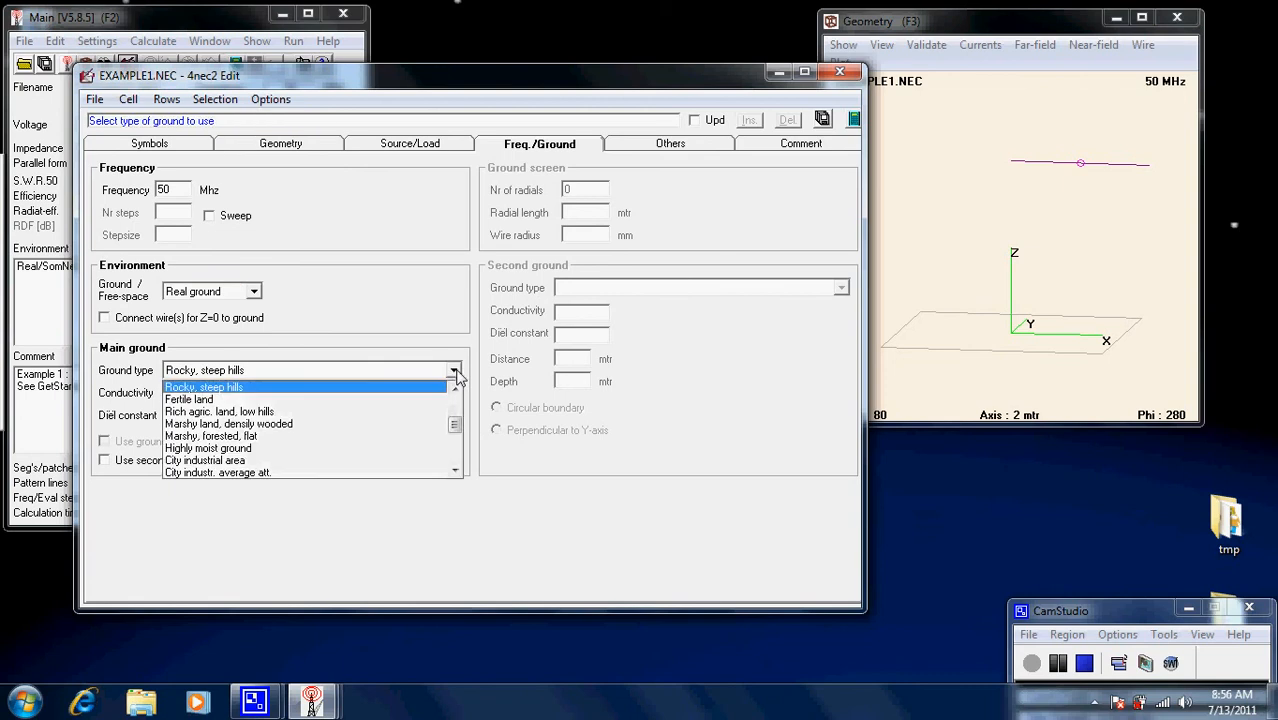
click(454, 372)
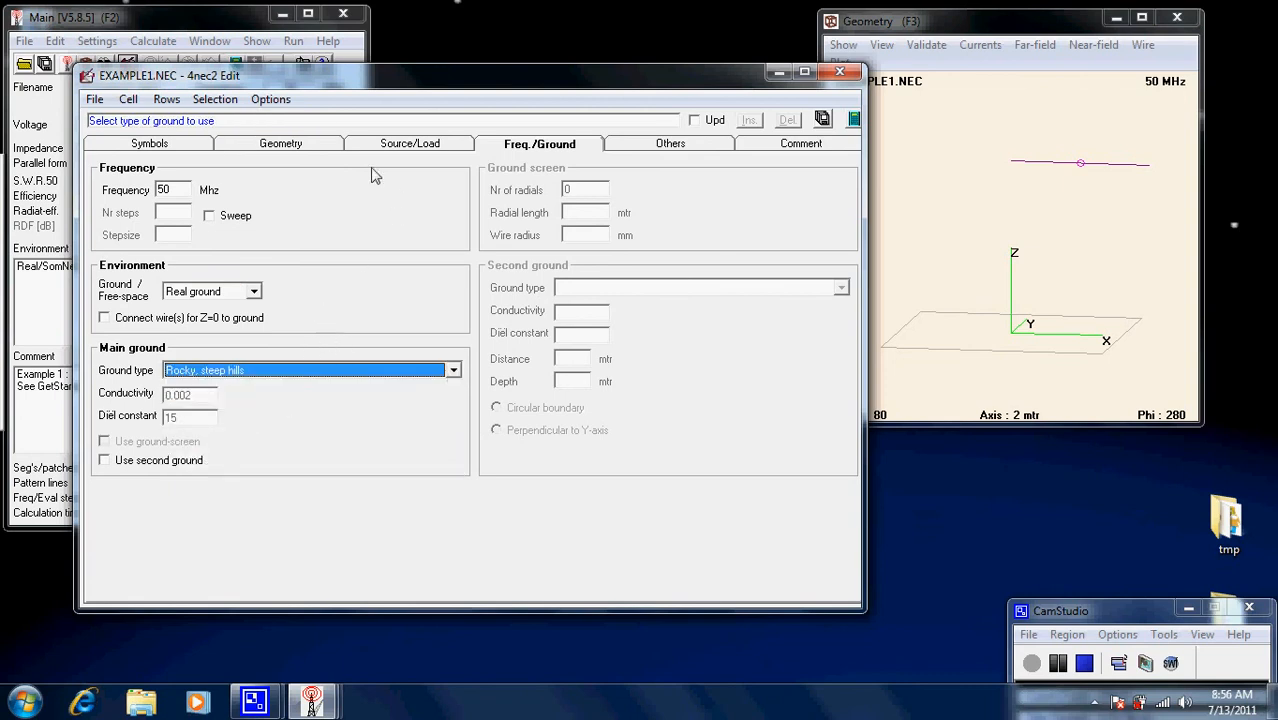
click(668, 148)
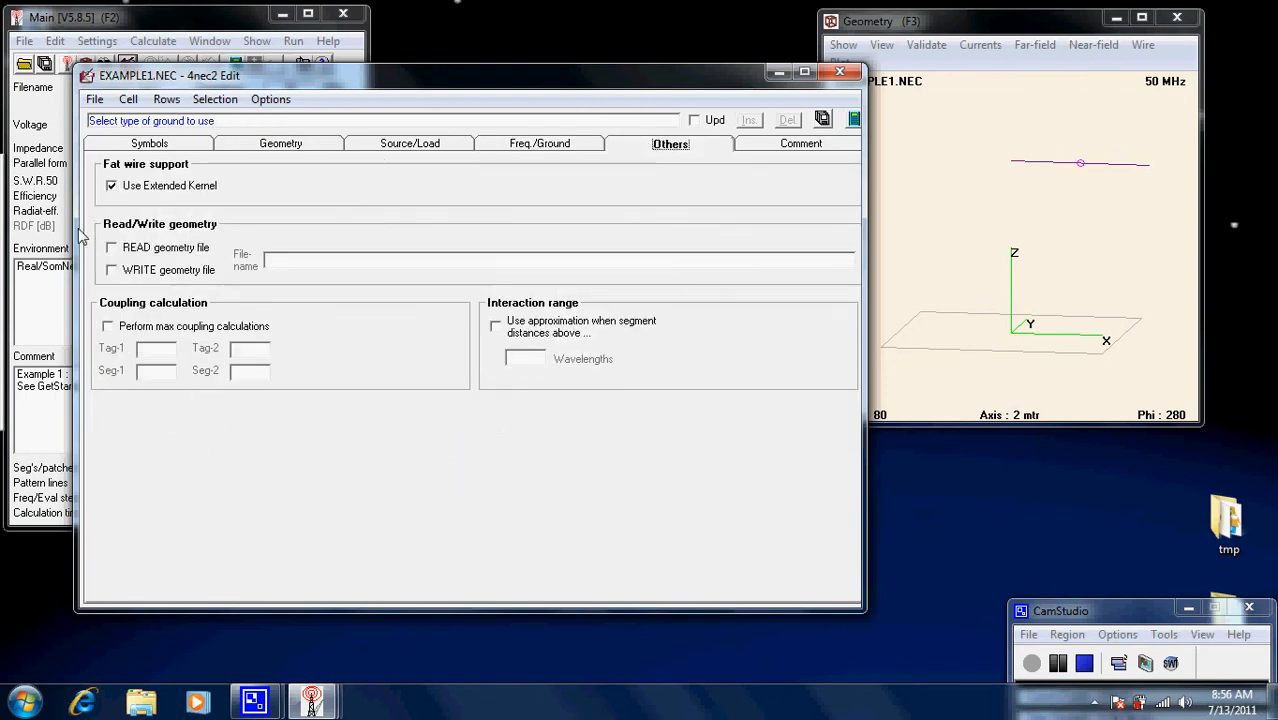
click(818, 148)
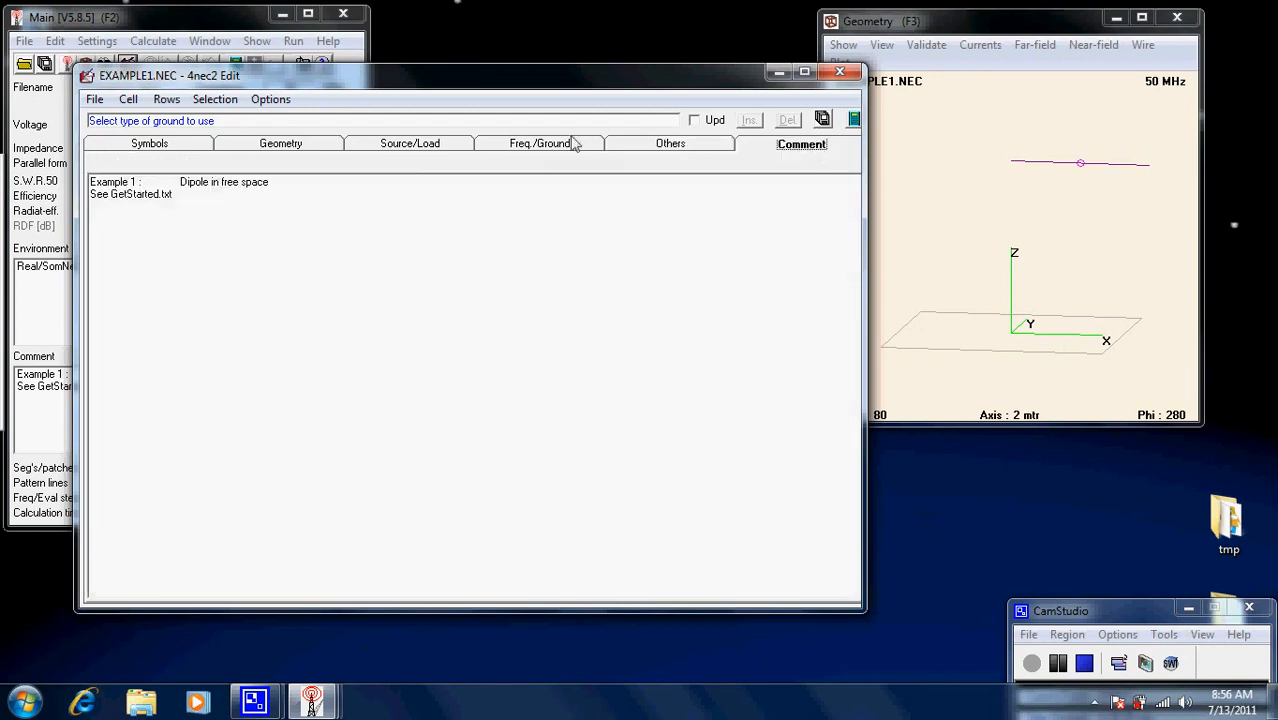
Add a second wire to the geometry with tag 2 and 9 segments
click(292, 148)
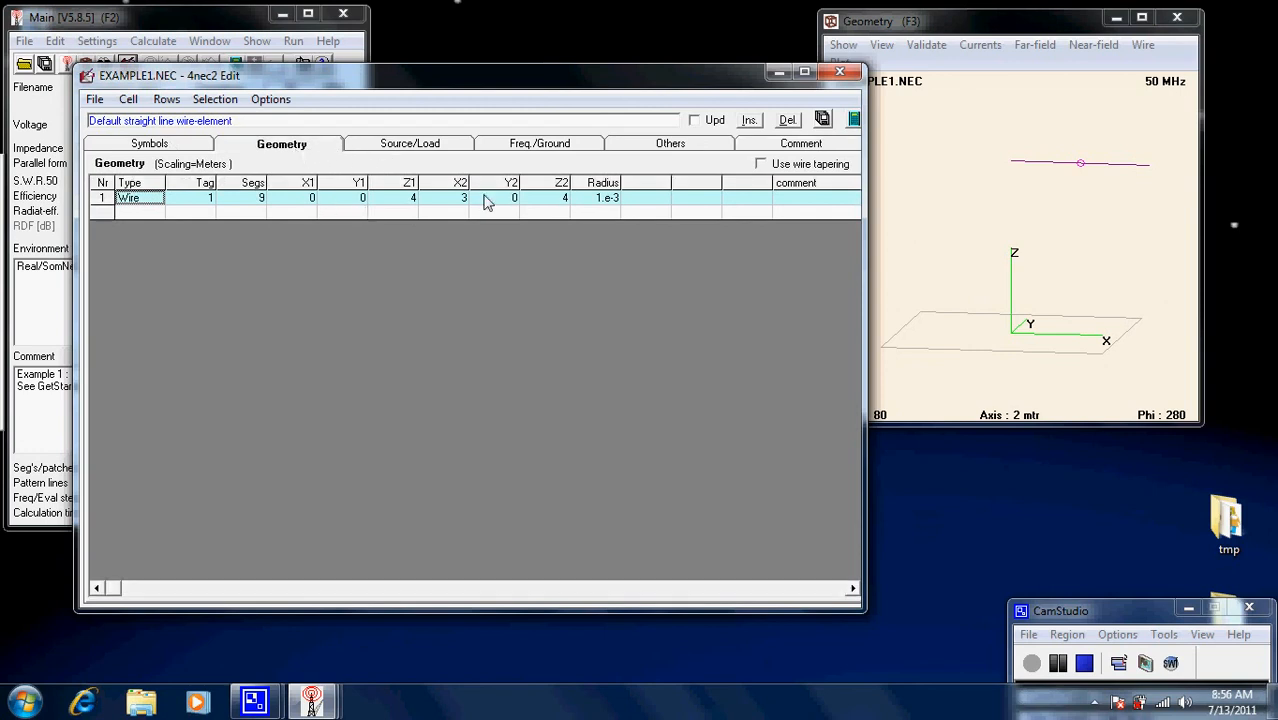
click(128, 214)
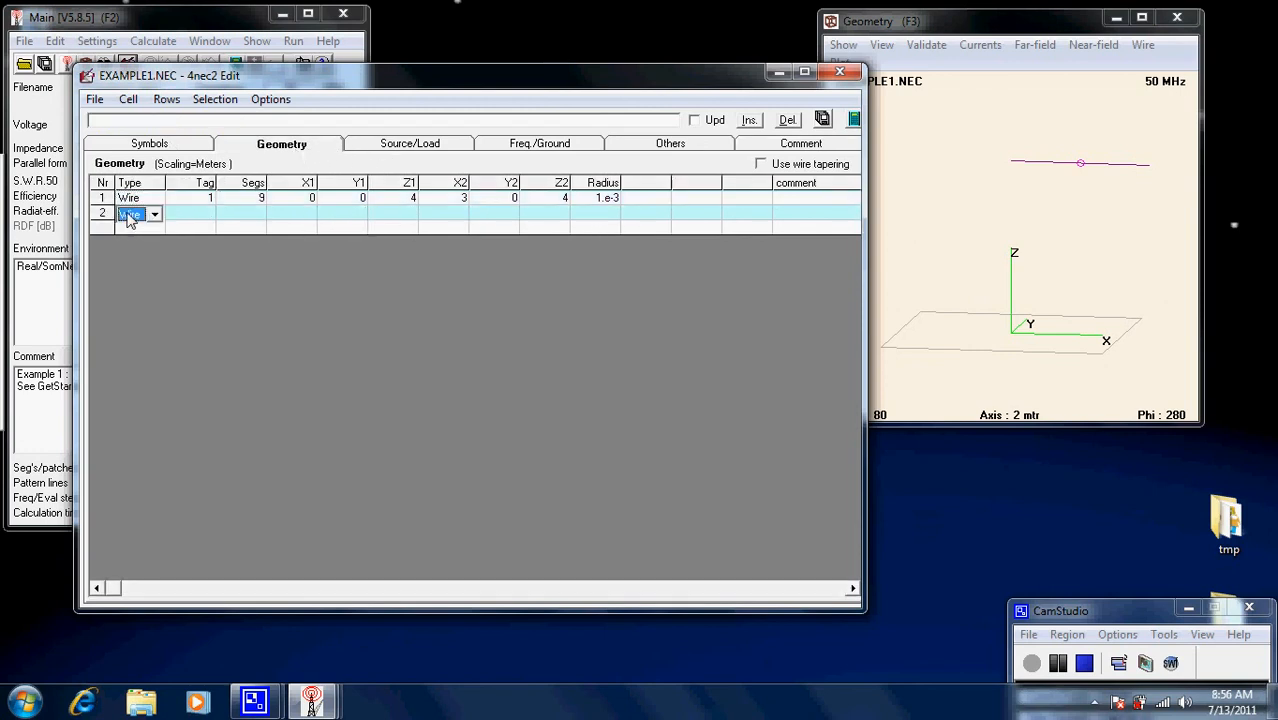
click(155, 214)
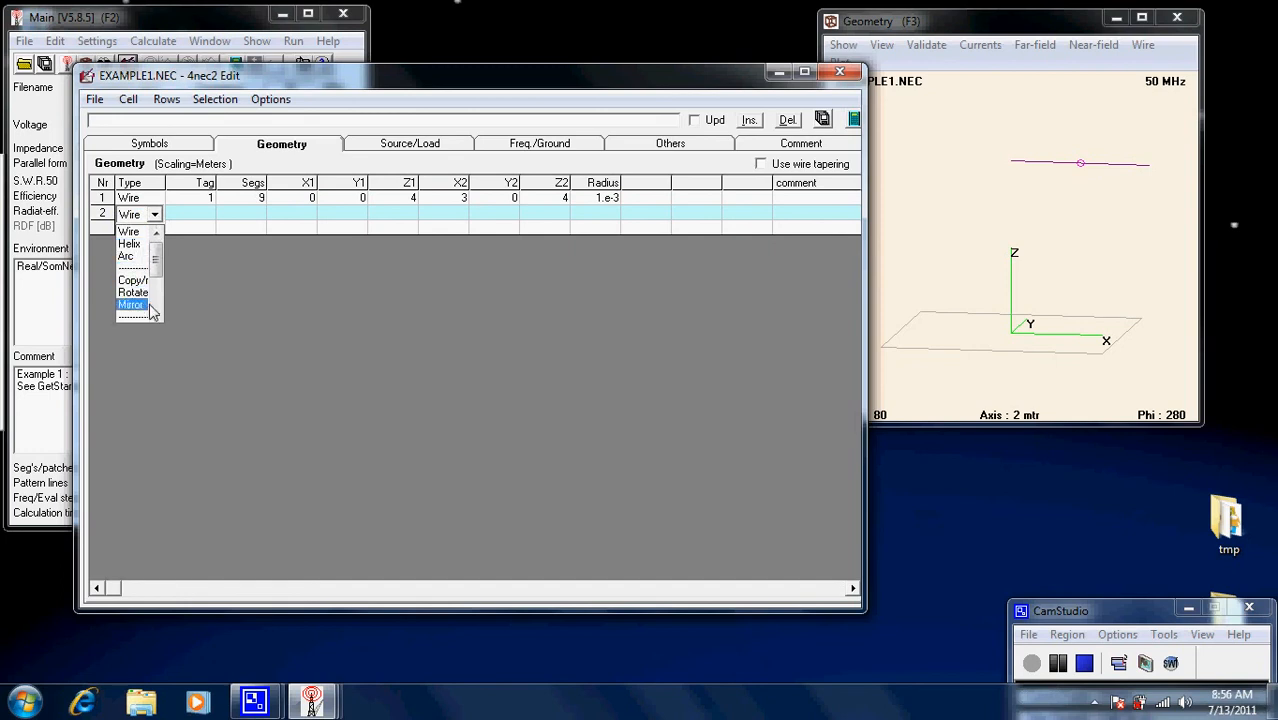
click(186, 213)
click(205, 215)
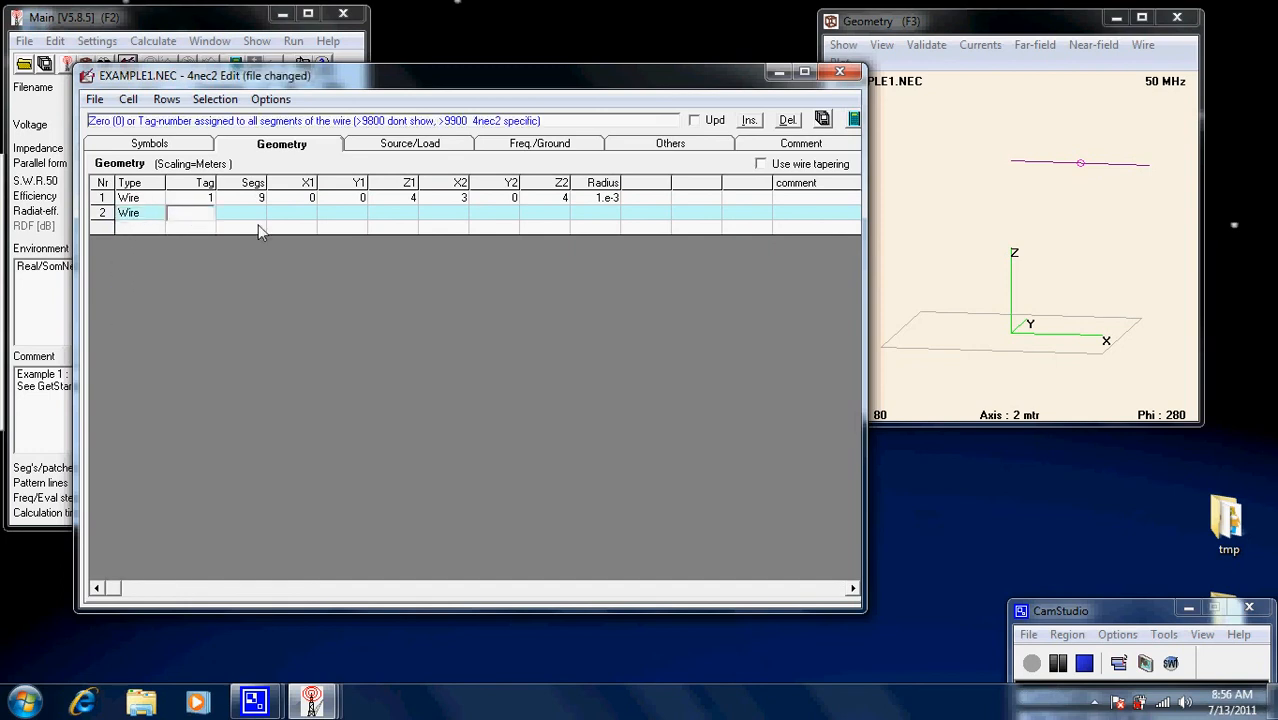
text(2)
click(262, 214)
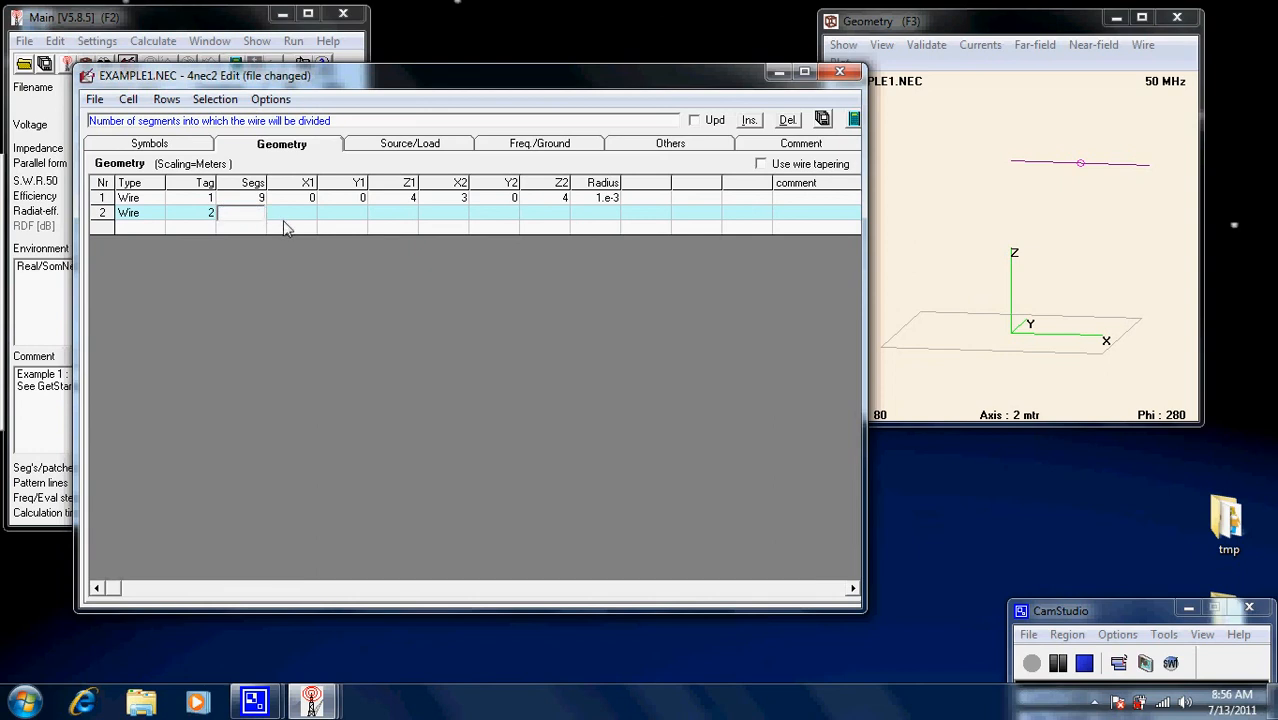
text(9)
Place end 1 of the second wire at X1 = 1, Y1 = 1, Z1 = 3
click(310, 215)
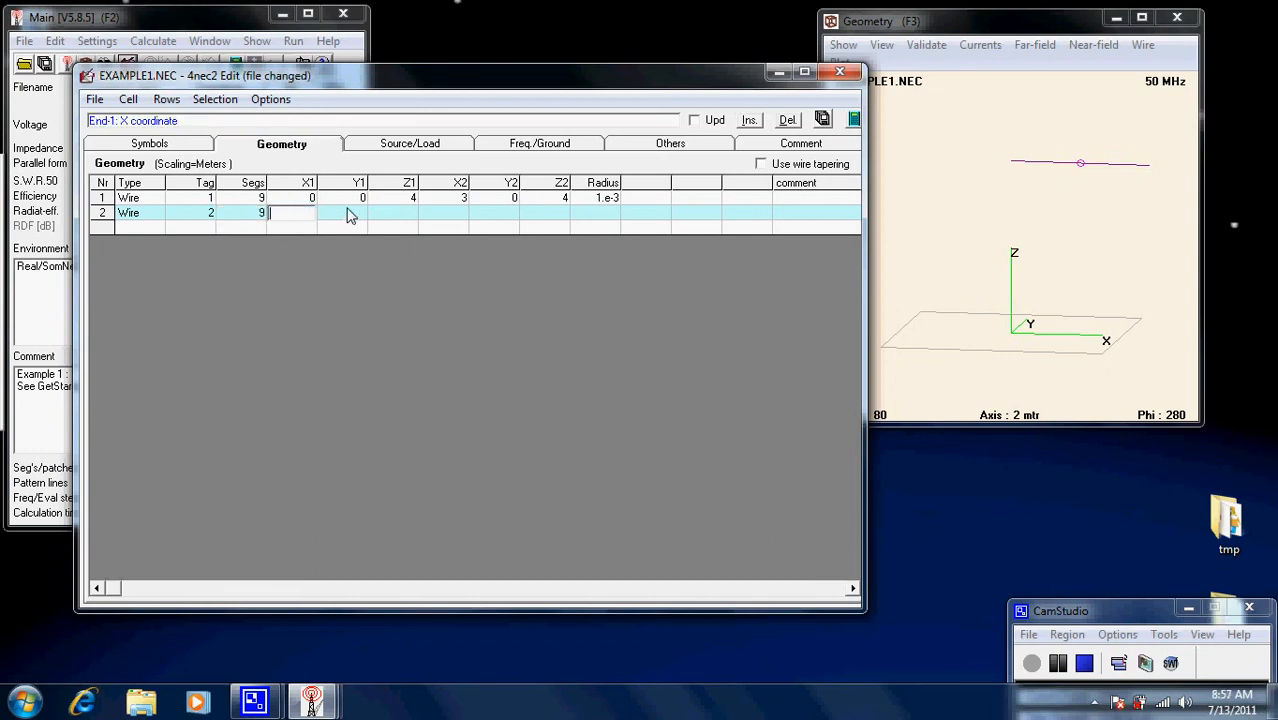
text(1)
click(365, 218)
text(1)
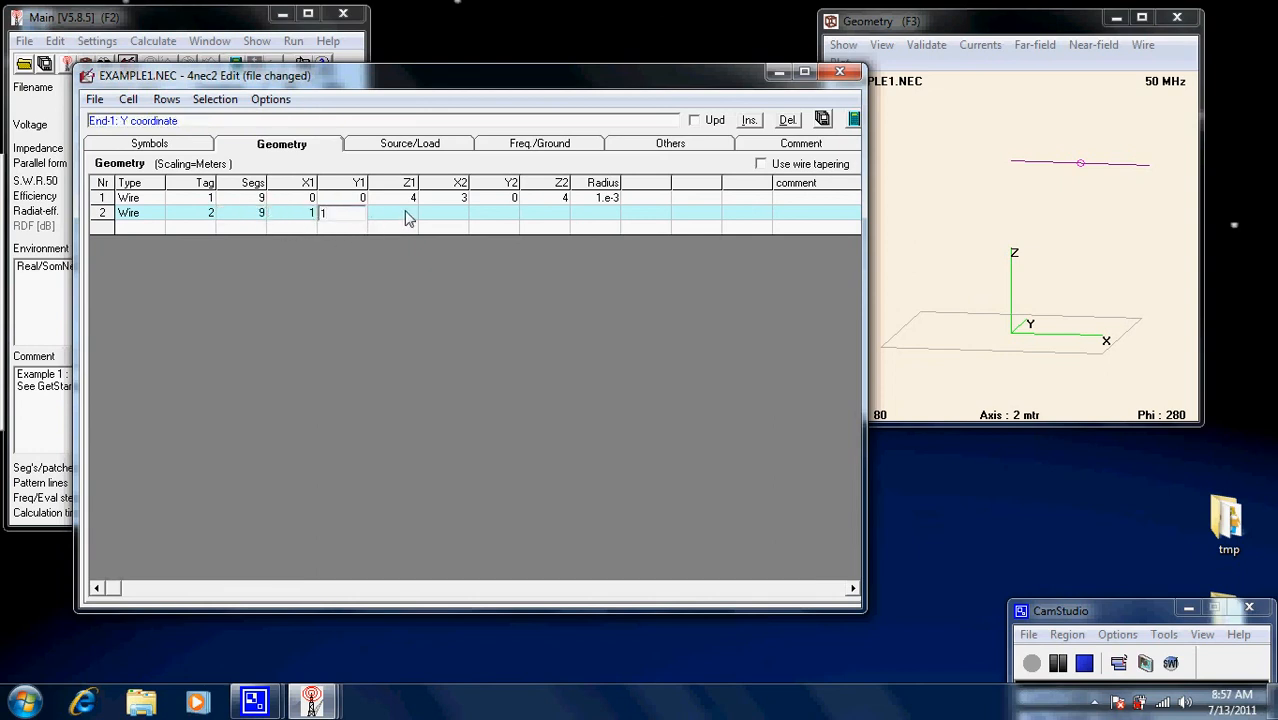
click(417, 217)
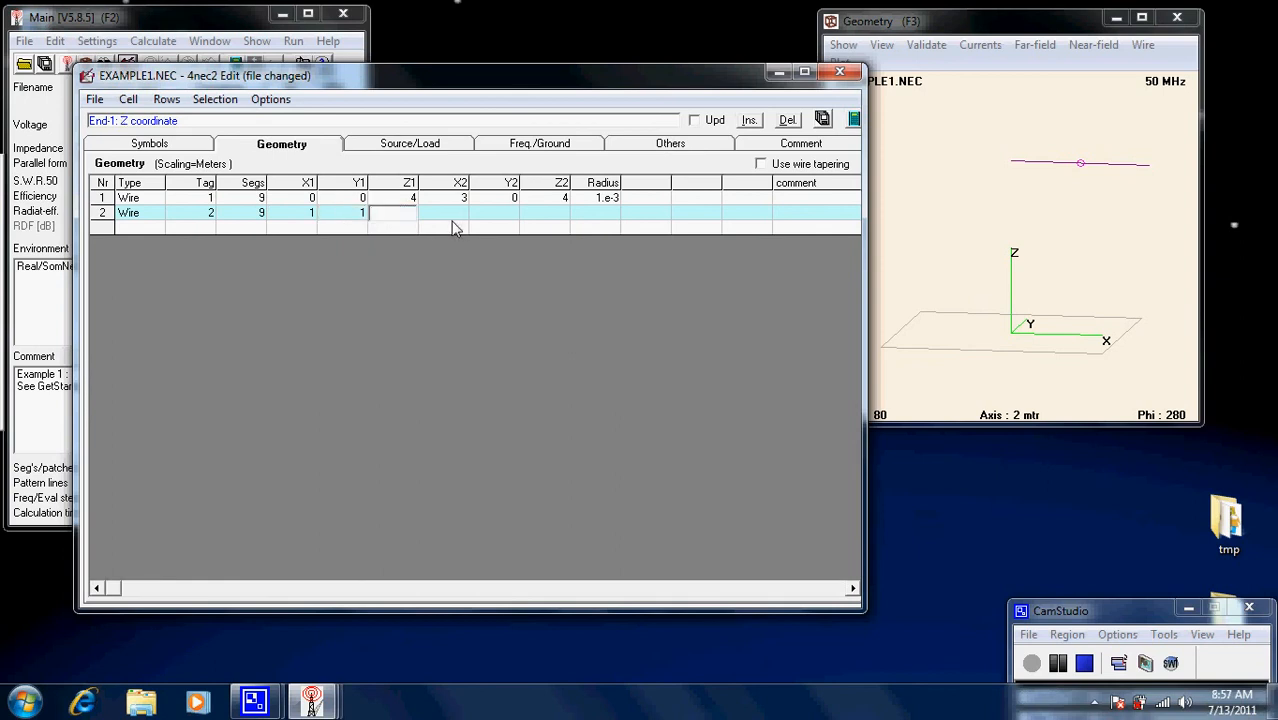
text(3)
Place end 2 of the second wire at X2 = 5, Y2 = 5, Z2 = 5 and set its radius to 1e-3
click(472, 222)
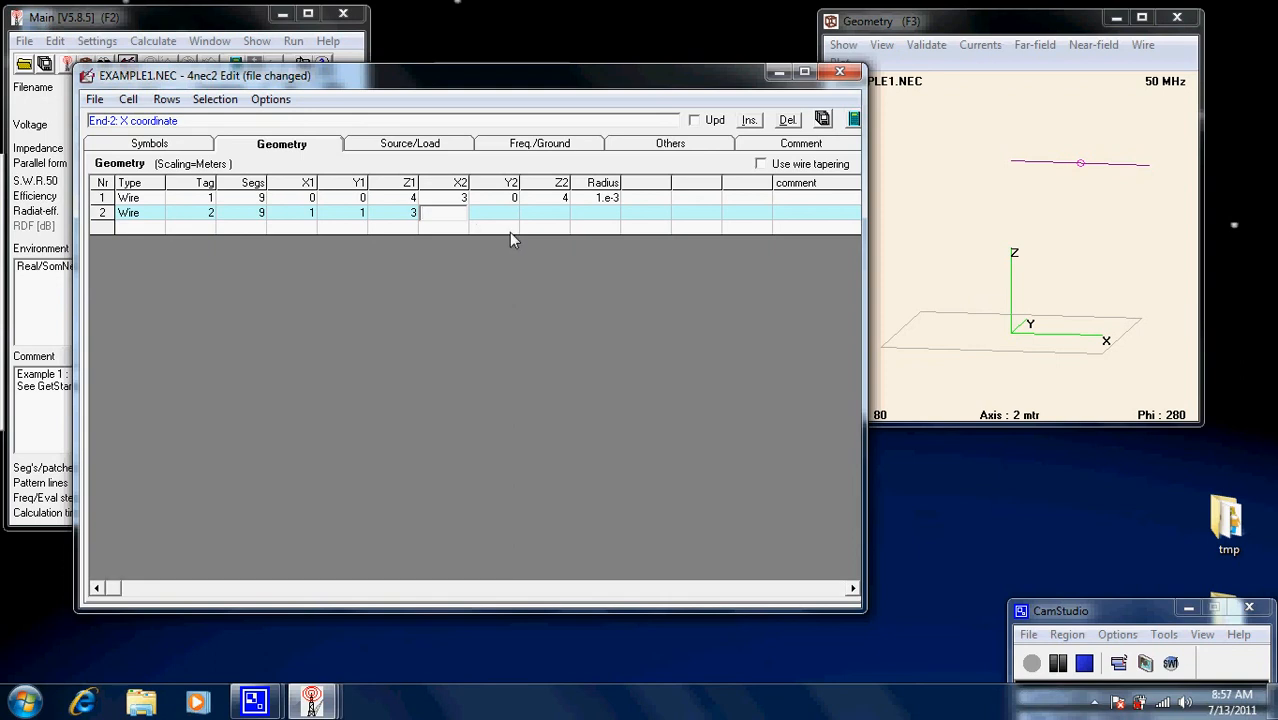
text(5)
key(Tab)
text(5)
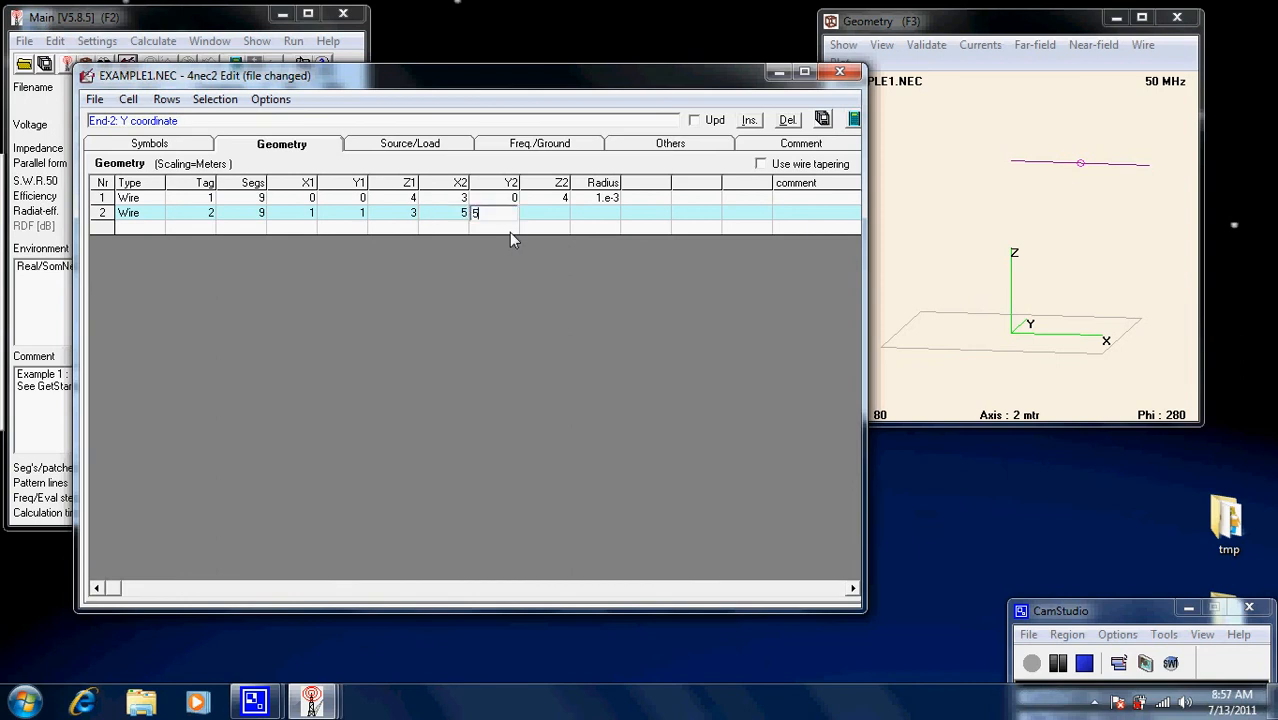
key(Tab)
text(5)
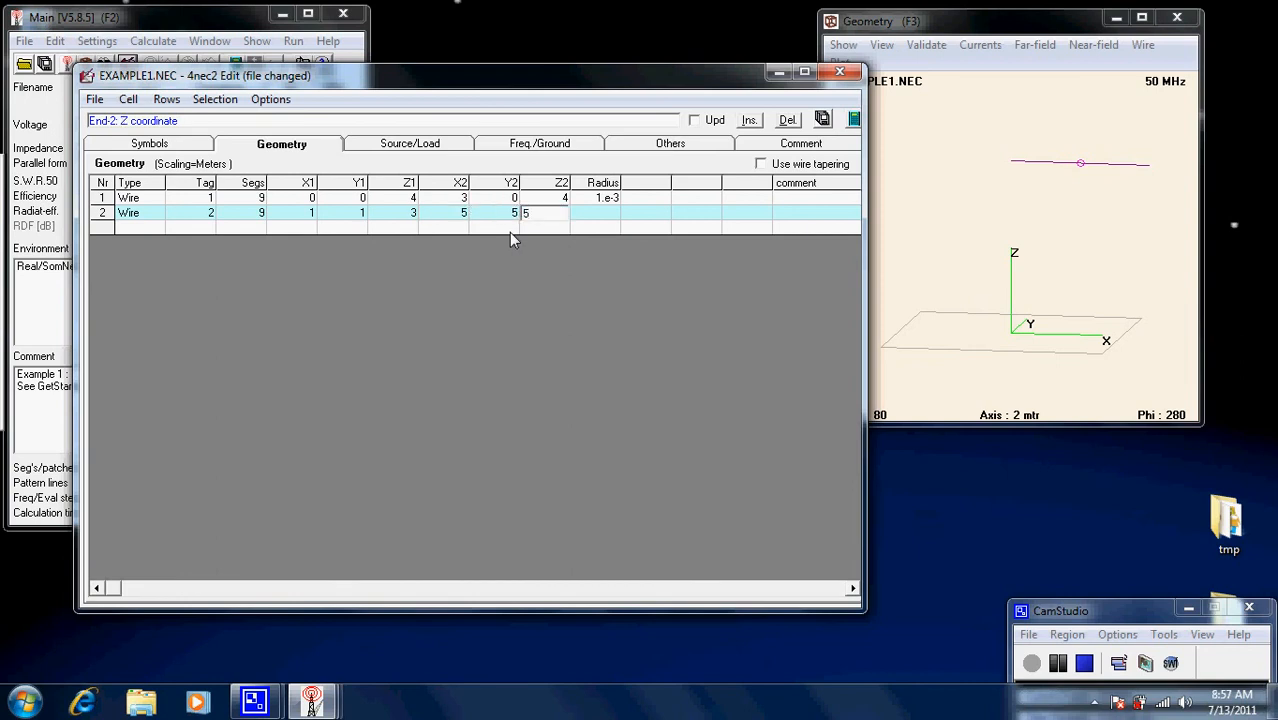
click(601, 218)
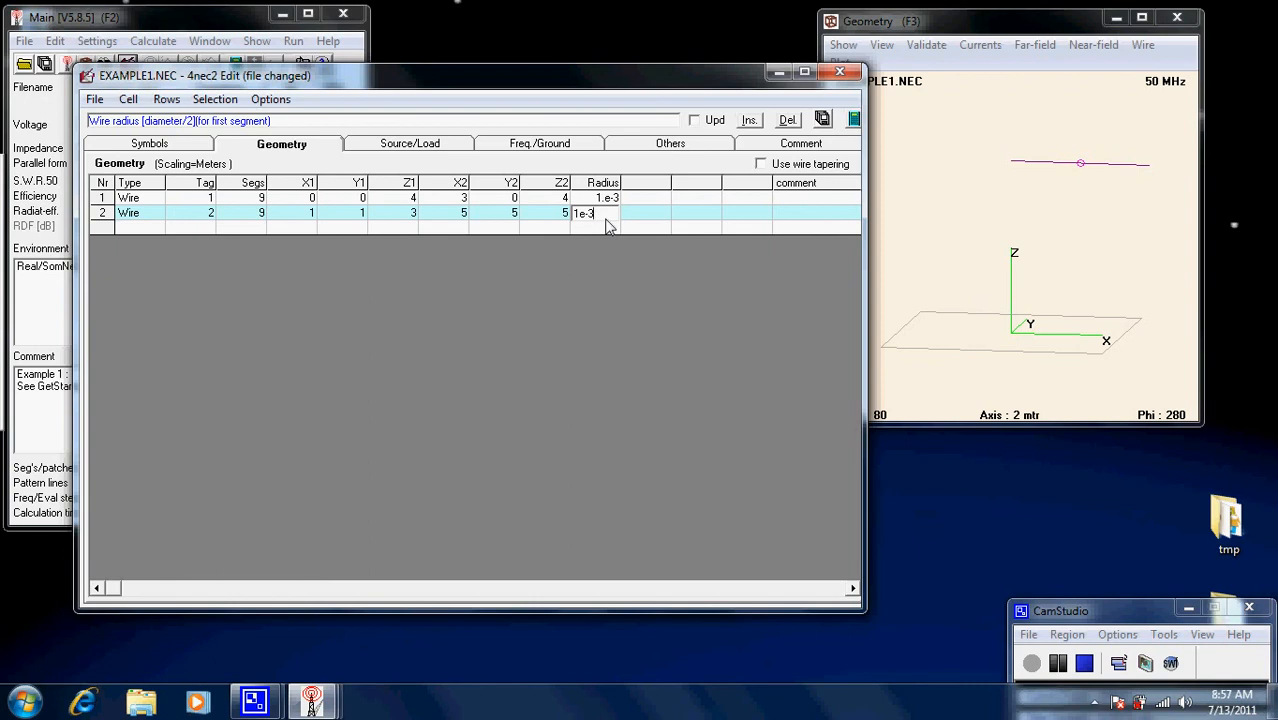
key(Return)
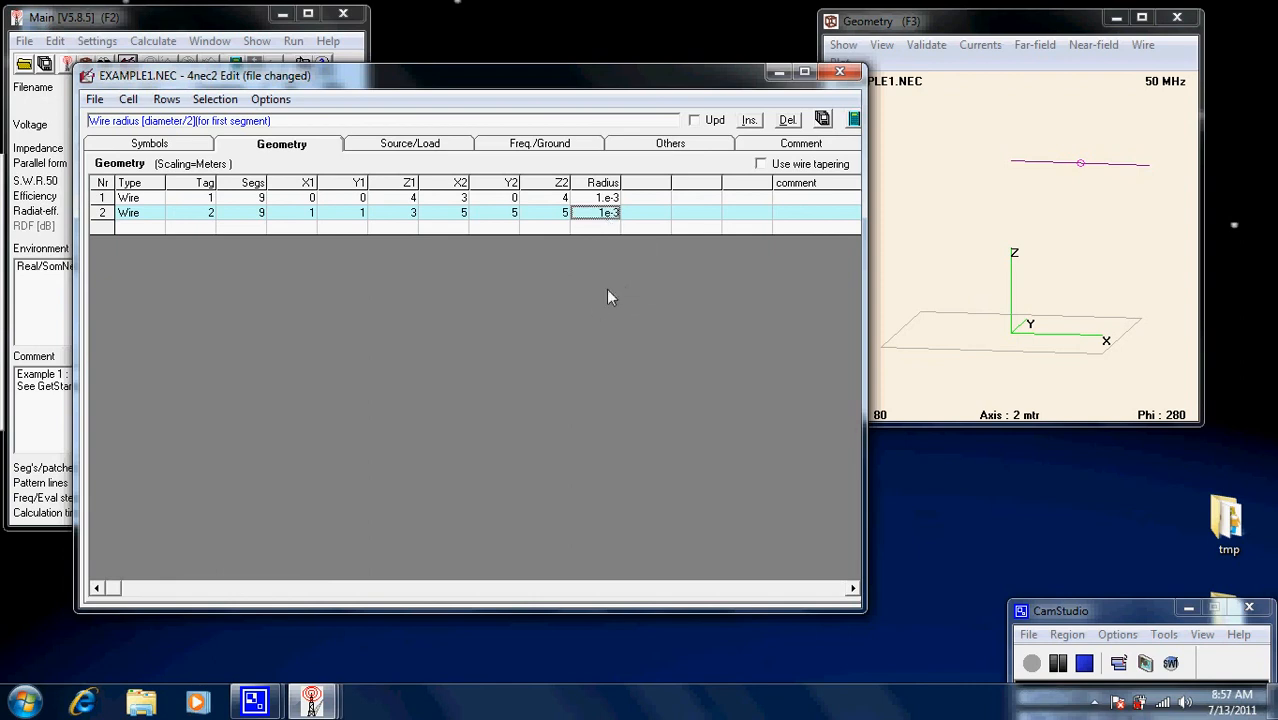
Save the two-wire model and generate its full far-field pattern at 50 MHz with 5-degree resolution
click(822, 119)
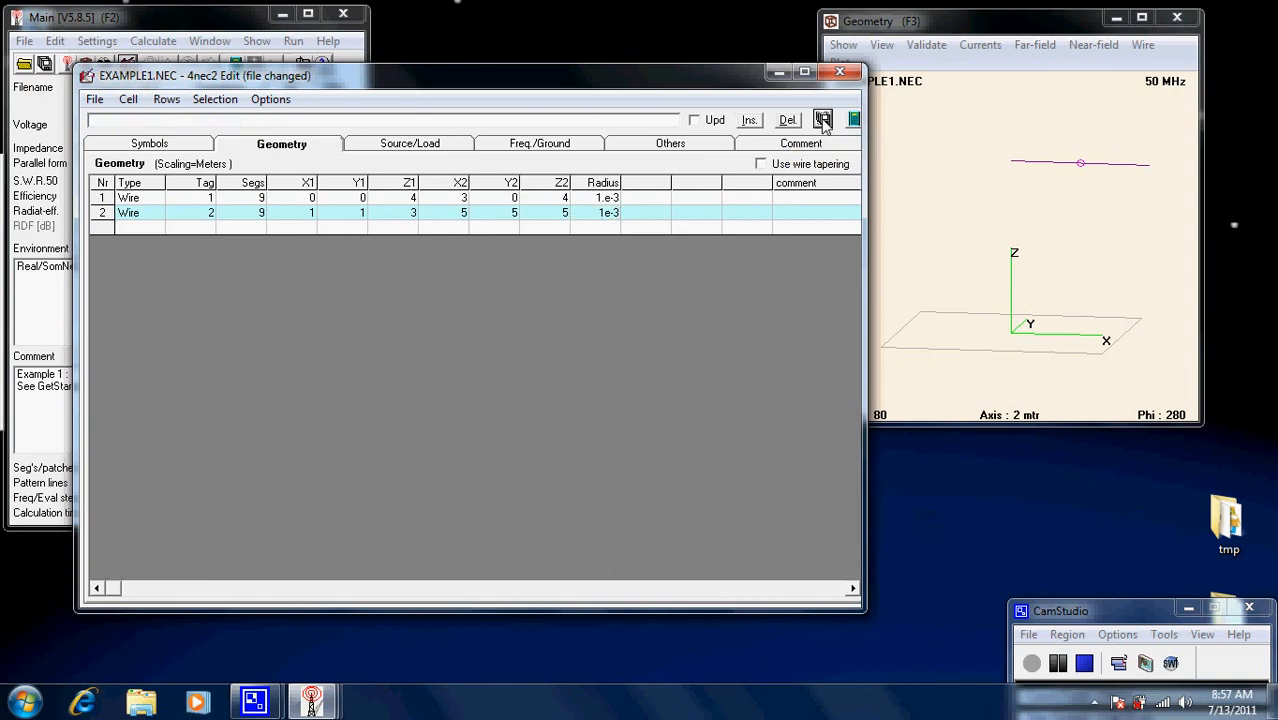
click(853, 120)
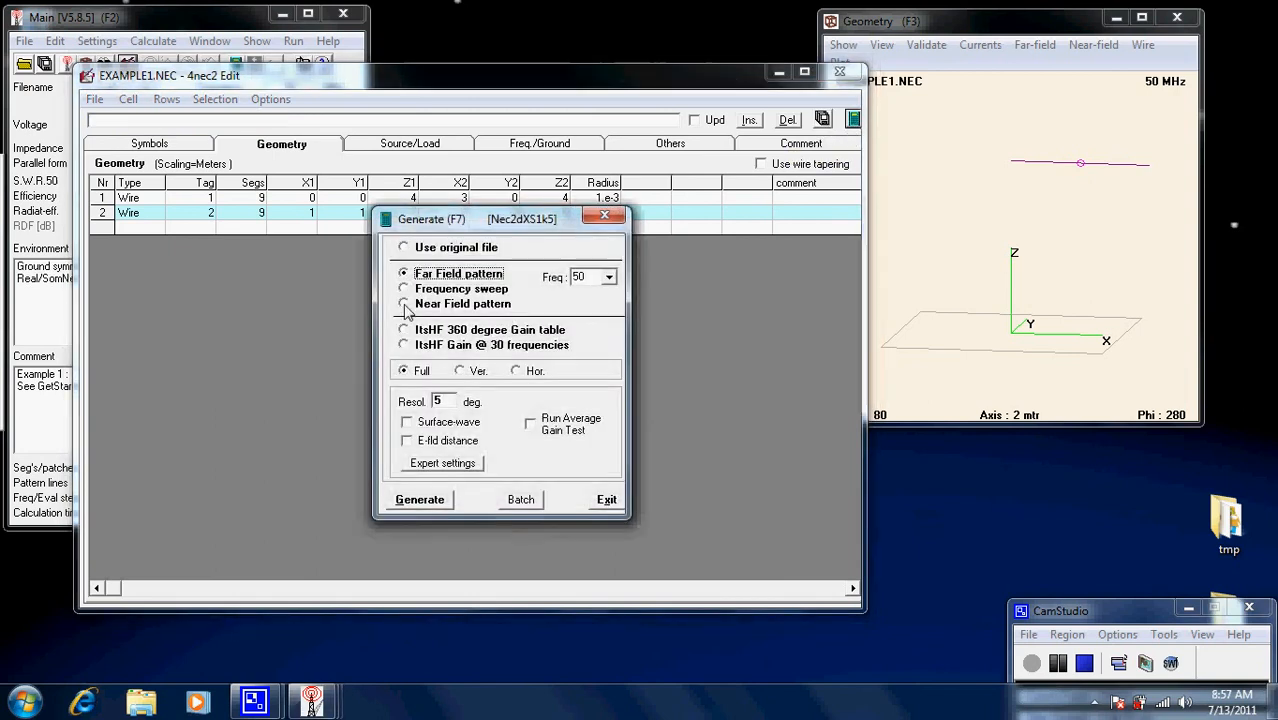
click(428, 497)
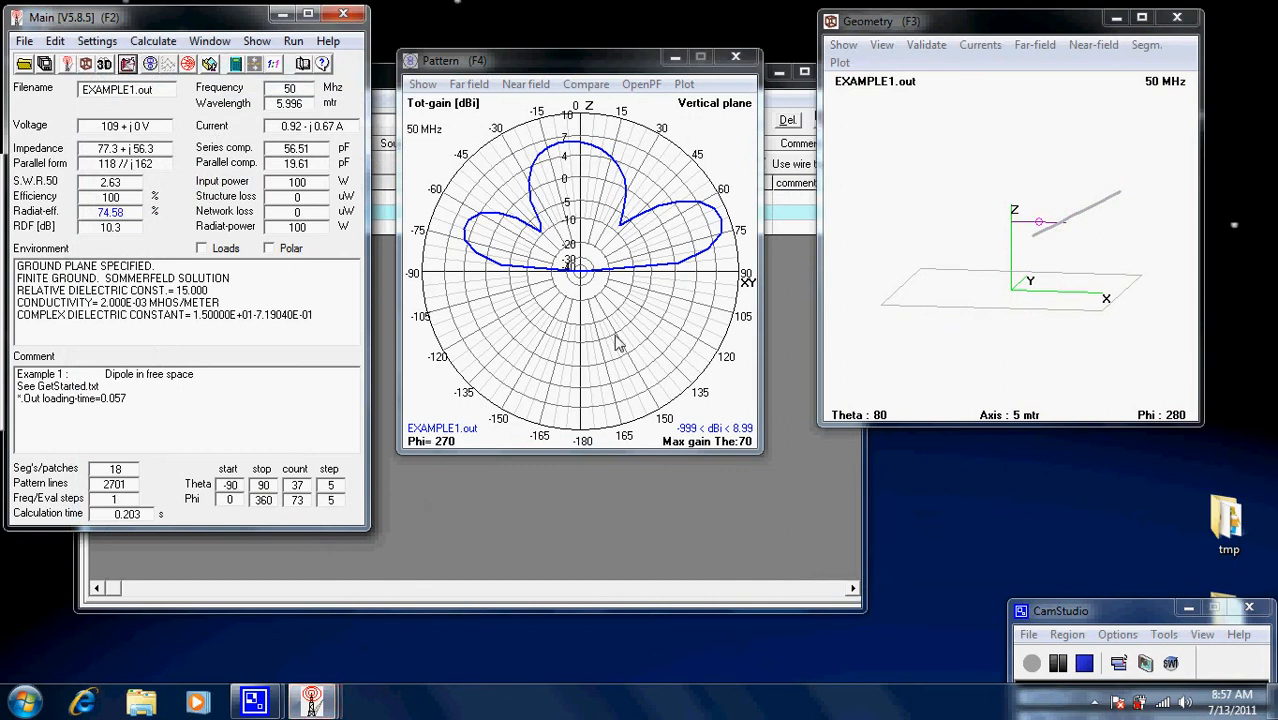
drag(1118, 248, 912, 248)
Replace the second wire's Z2 value with the variable height1 and define the symbol height1=7
click(717, 485)
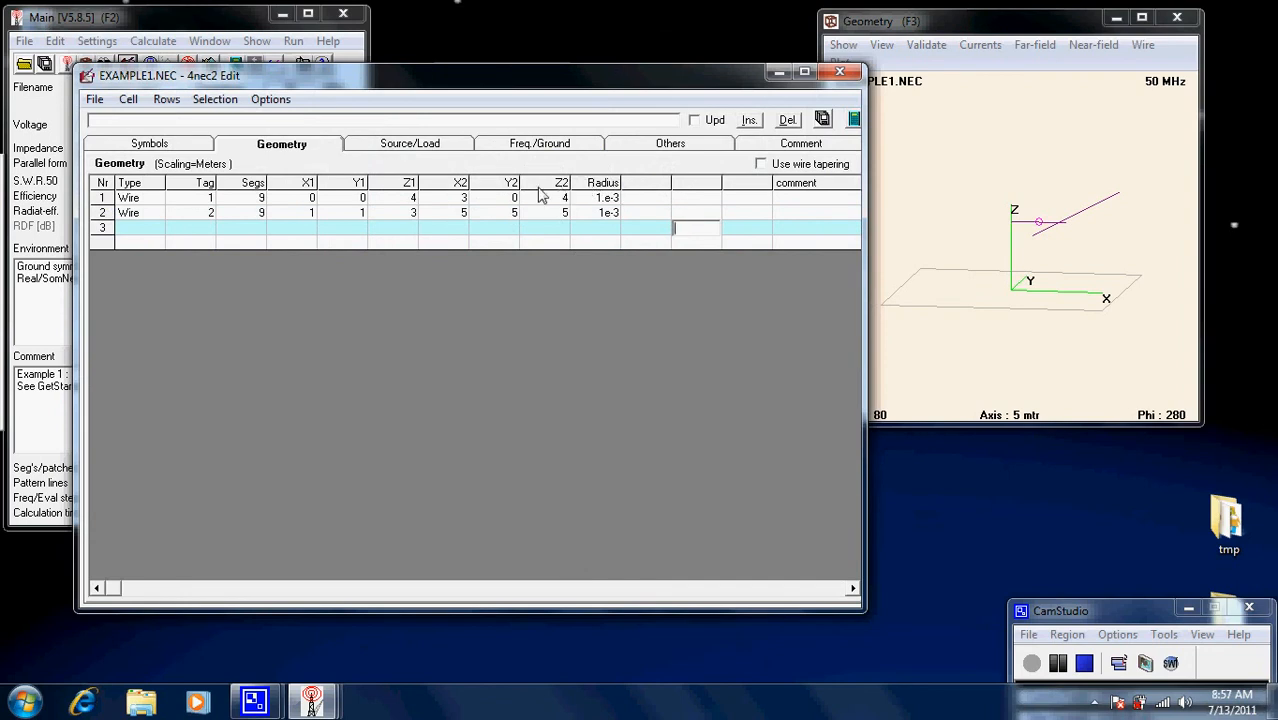
click(565, 215)
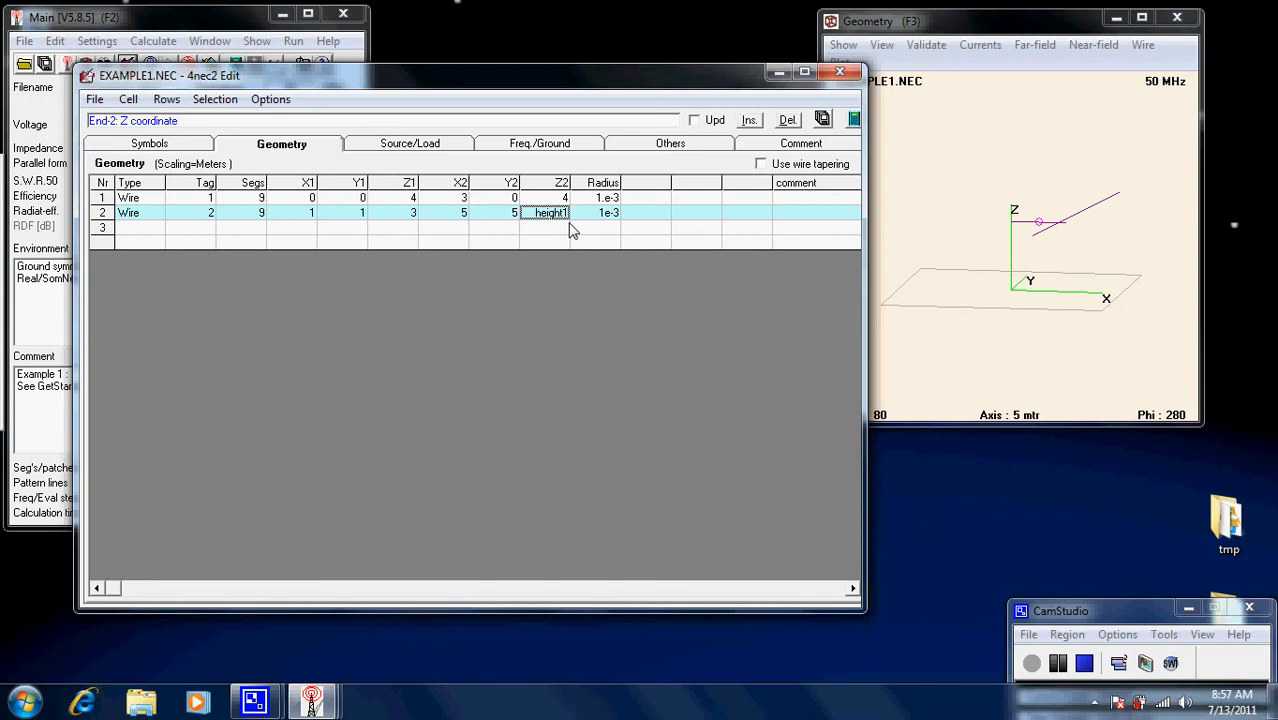
click(170, 146)
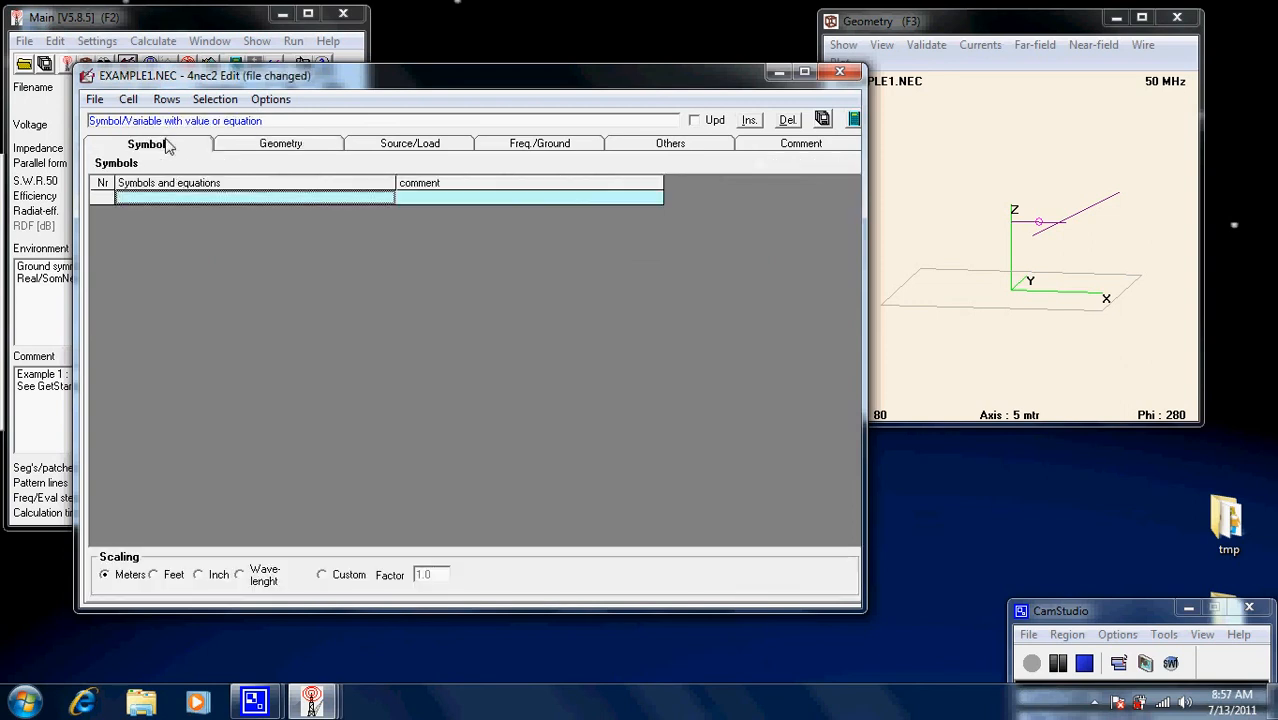
click(204, 205)
text(hei)
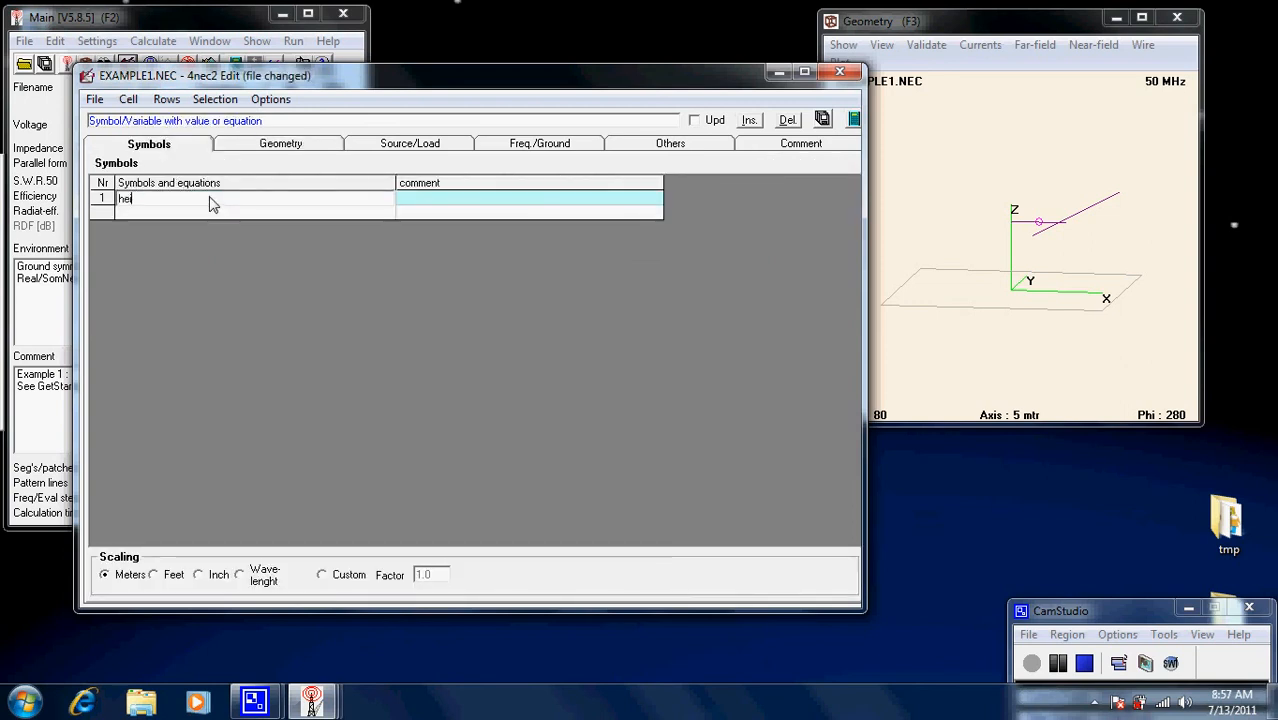
text(ght1=7)
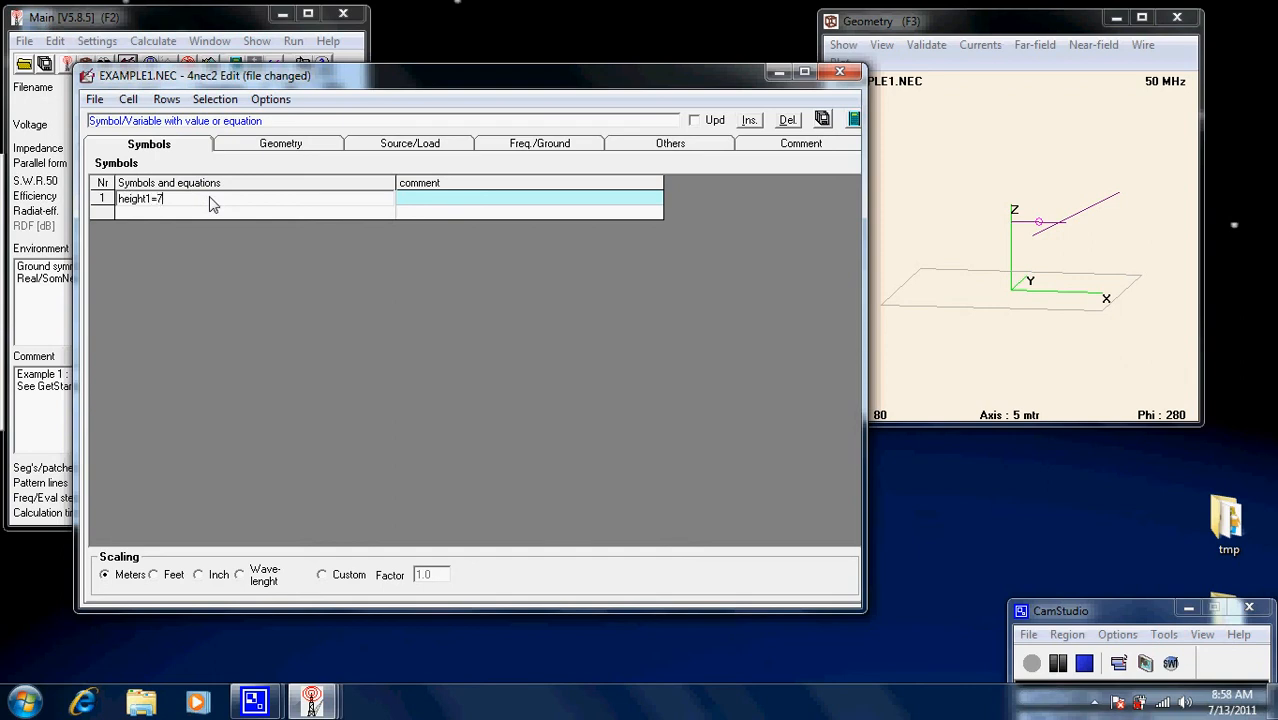
key(Return)
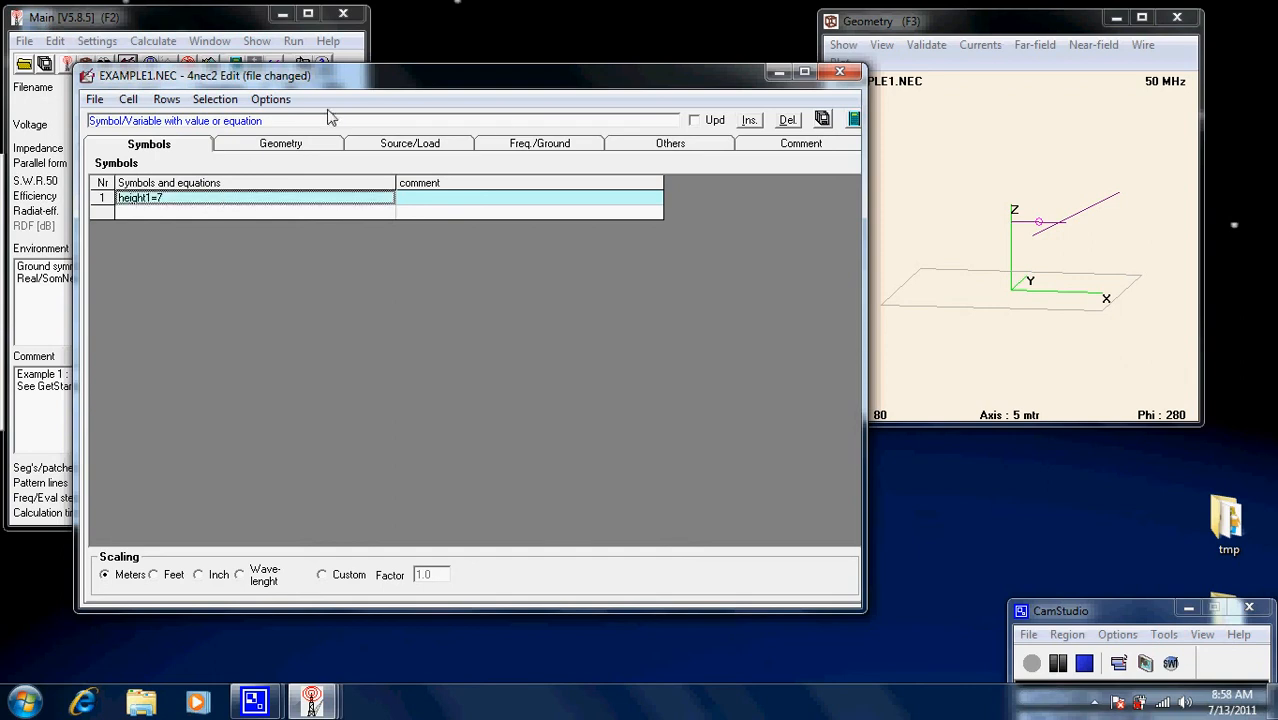
Save the model with the height1 variable and regenerate the full 50 MHz far-field pattern
click(822, 120)
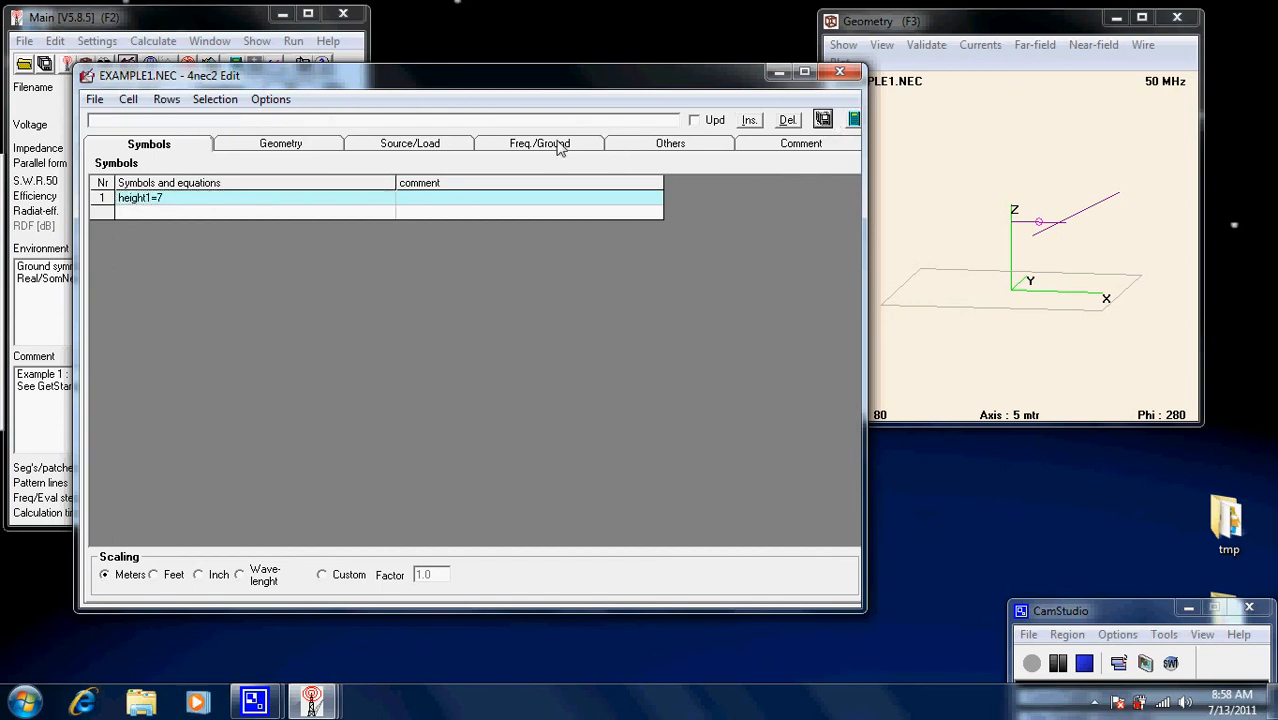
click(853, 119)
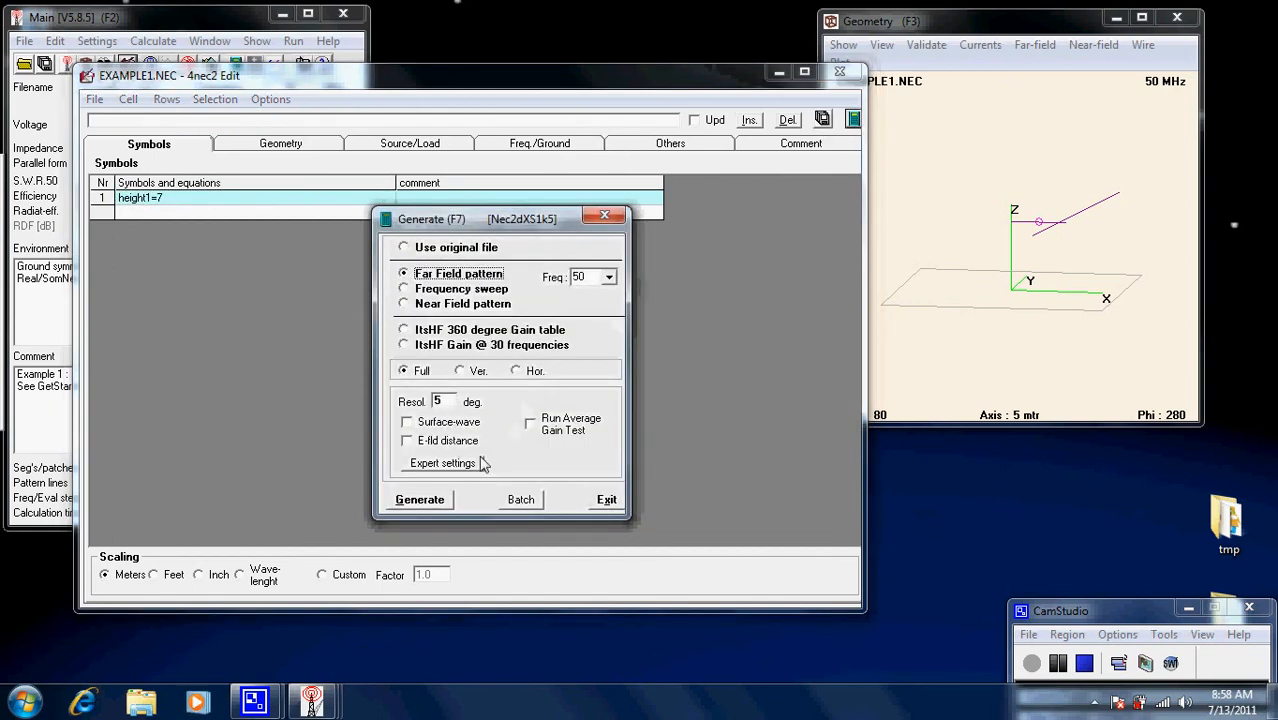
click(447, 500)
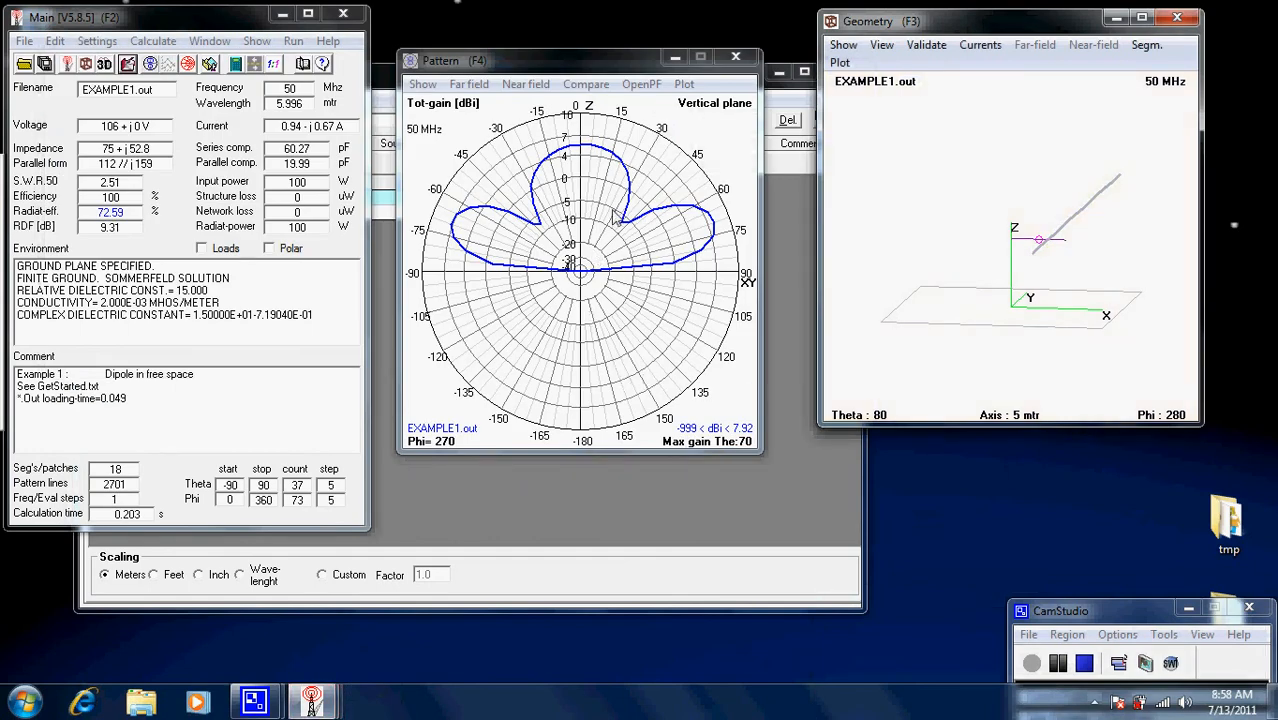
Return to the editor's symbols and change the variable definition to height1=6
click(779, 224)
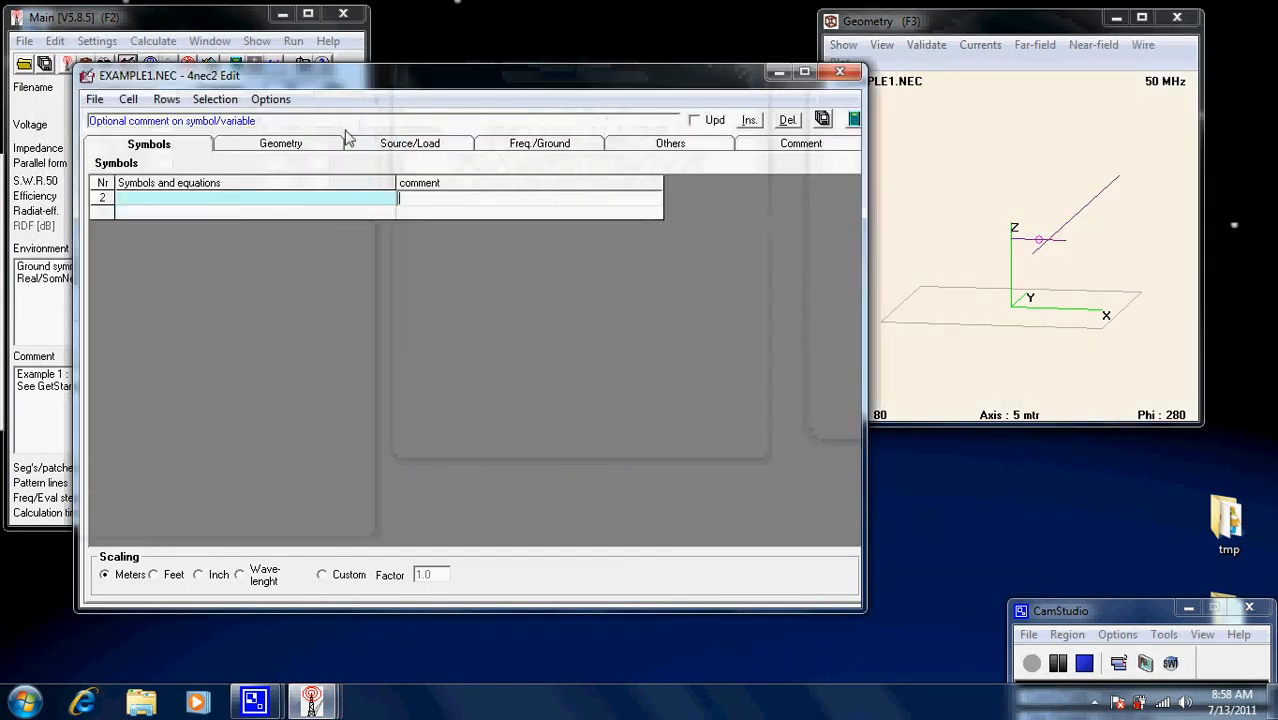
click(268, 146)
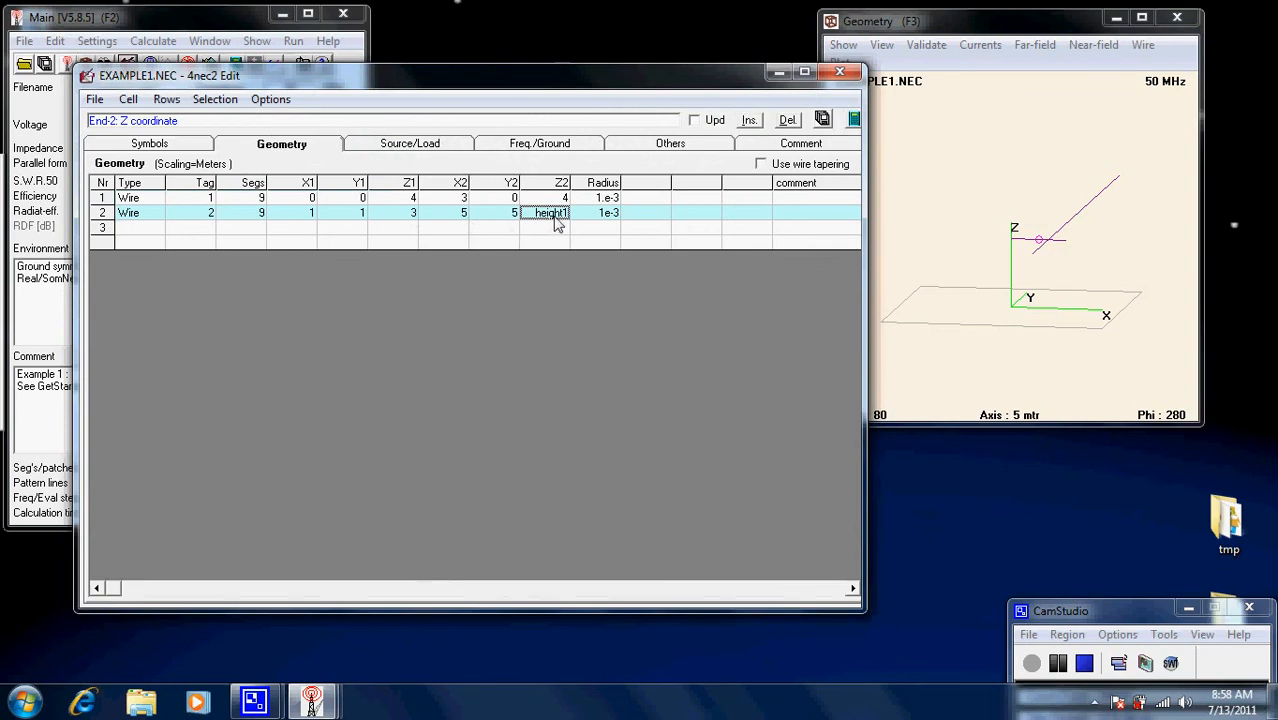
click(181, 148)
click(106, 185)
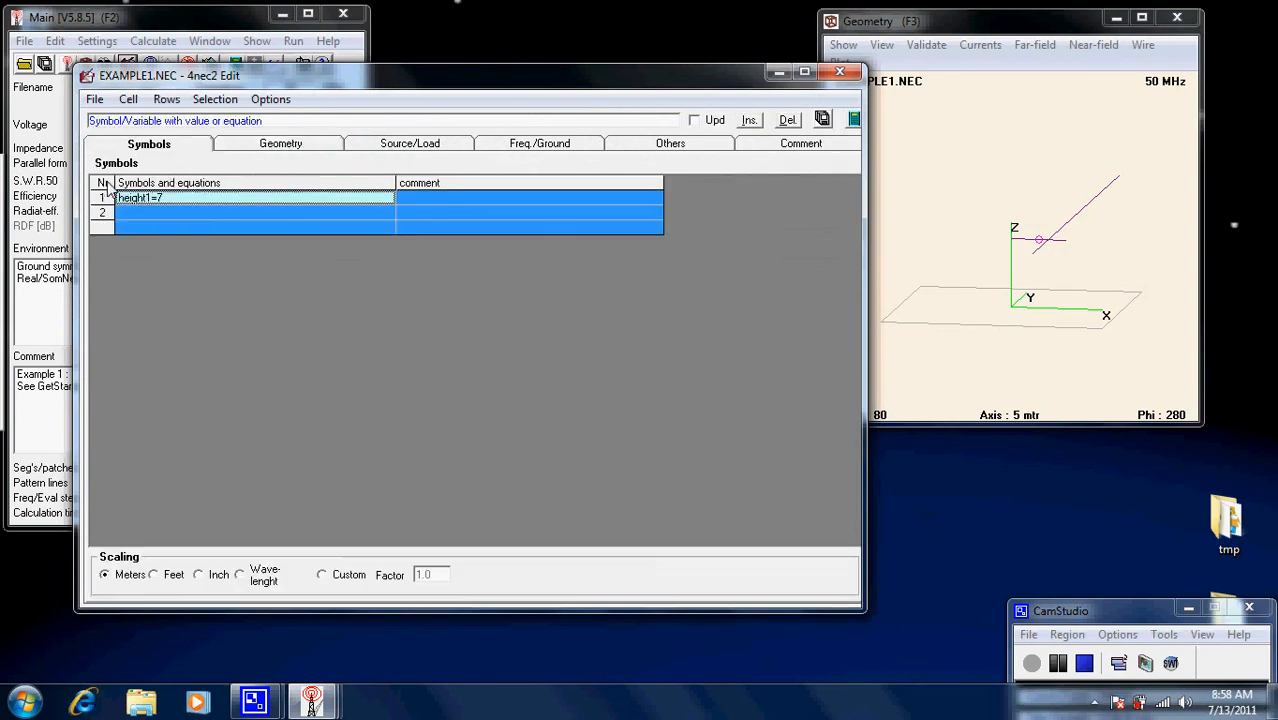
click(170, 201)
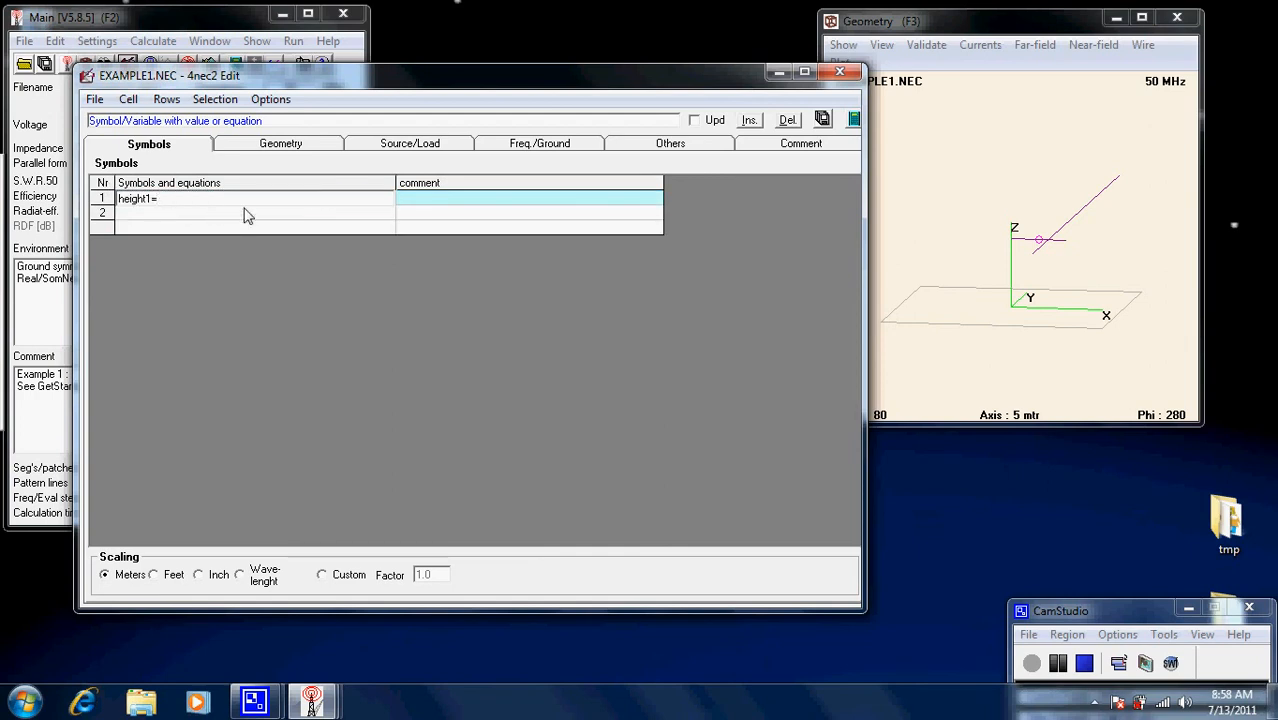
key(Return)
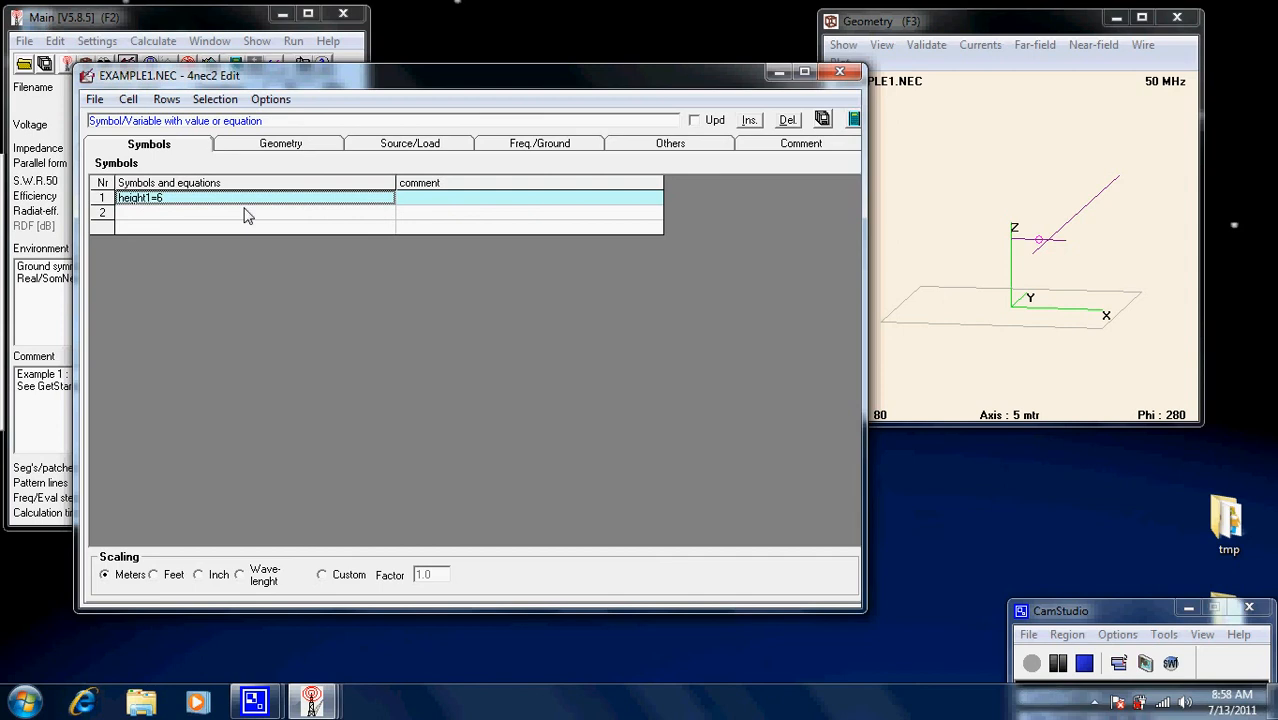
Set the first wire's Z2 coordinate to height1 and save the model
click(321, 150)
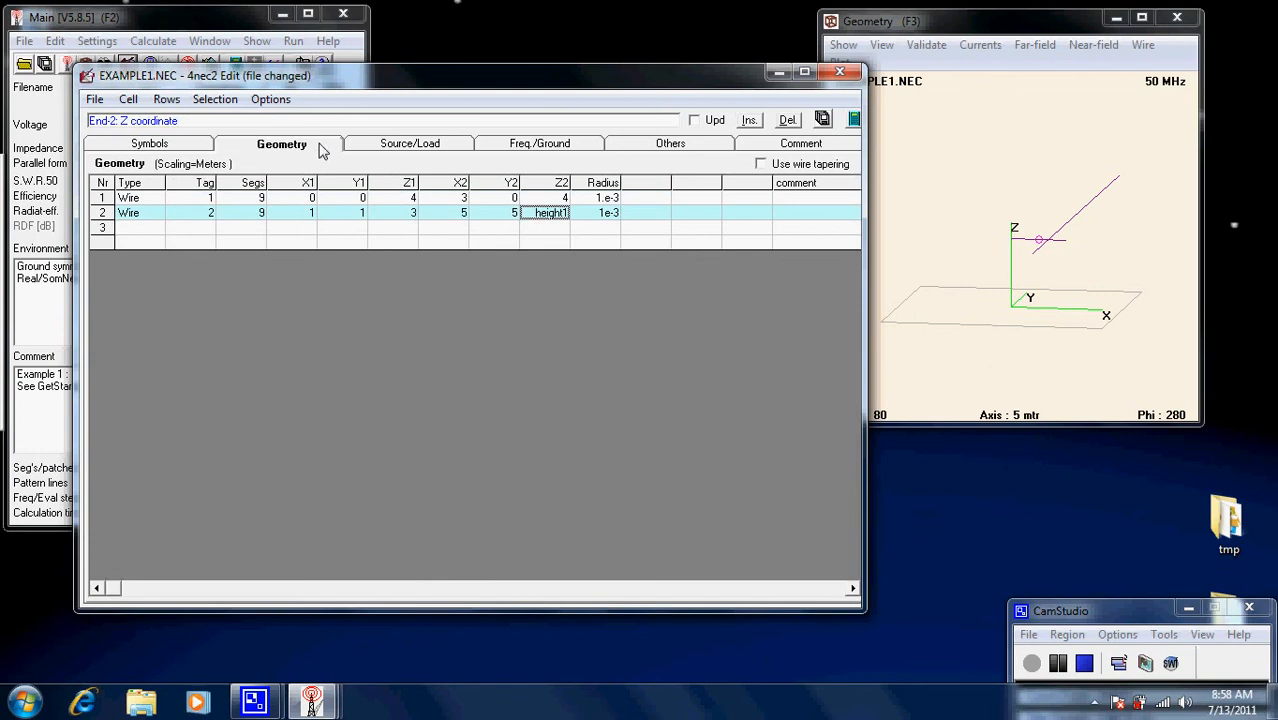
double_click(562, 199)
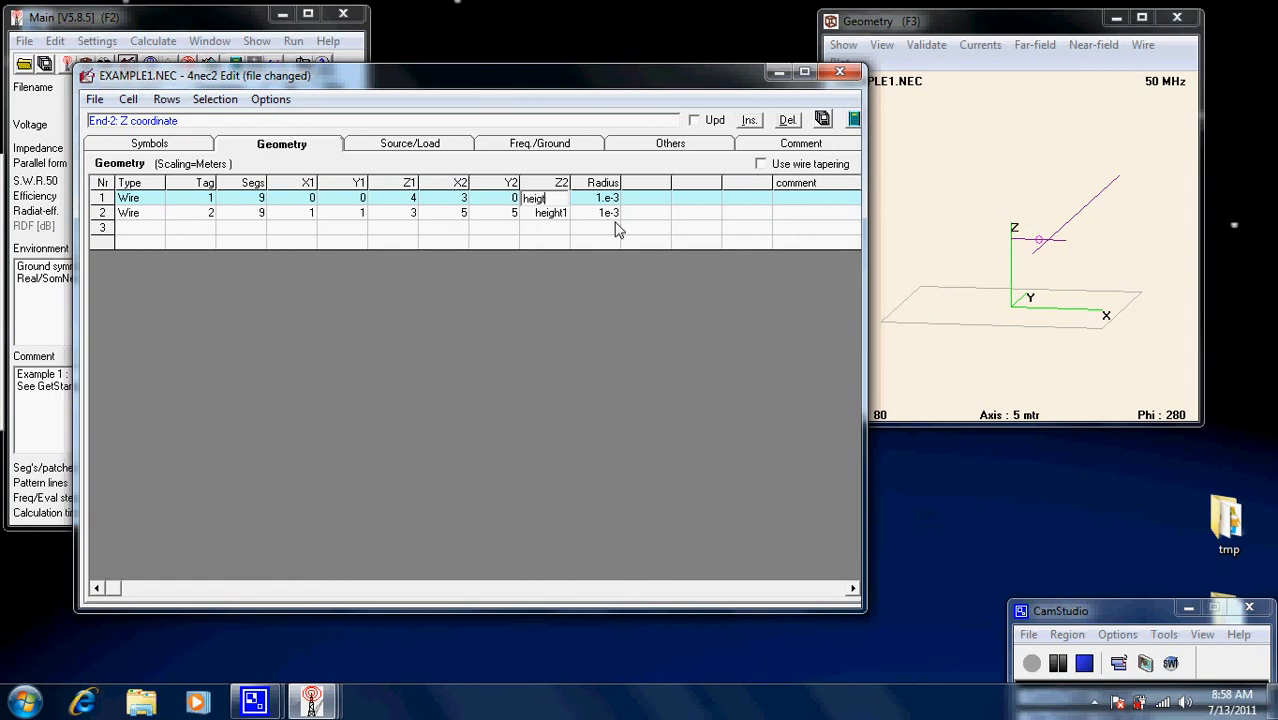
key(Return)
click(822, 120)
Review the height1 symbol and the wire geometry, and regenerate the full far-field pattern at 50 MHz with 5-degree resolution
click(181, 143)
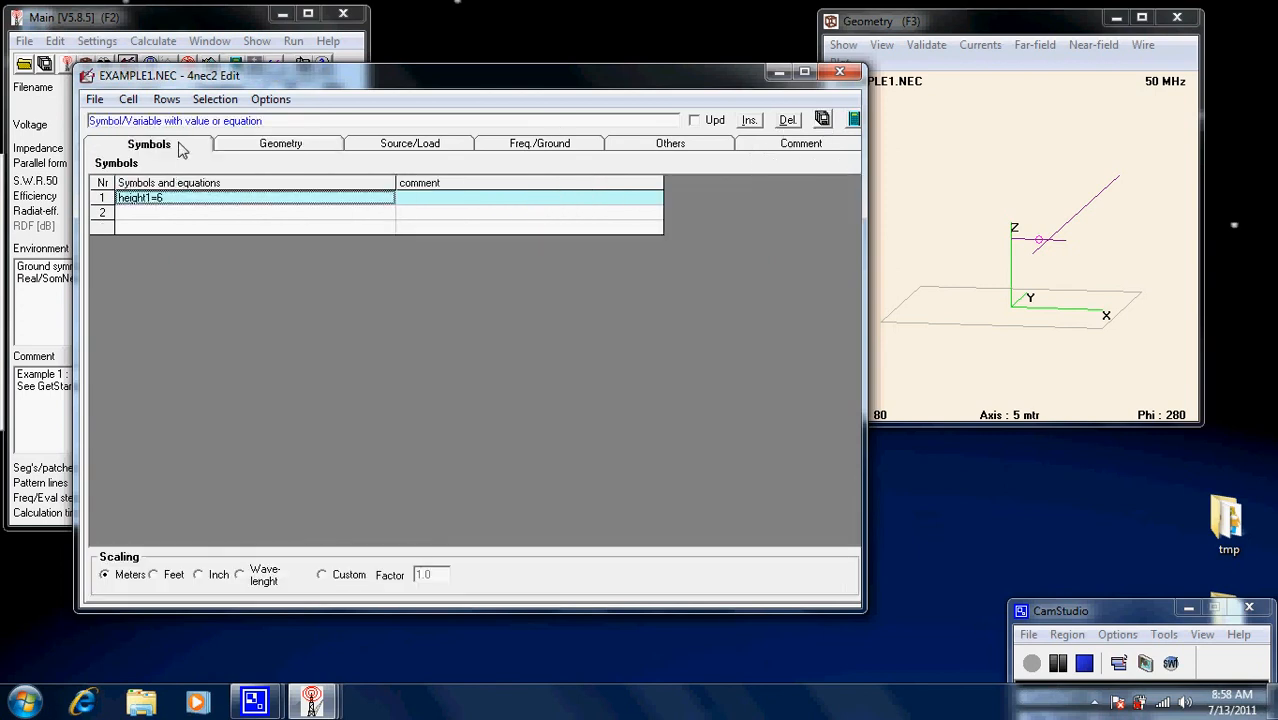
click(329, 155)
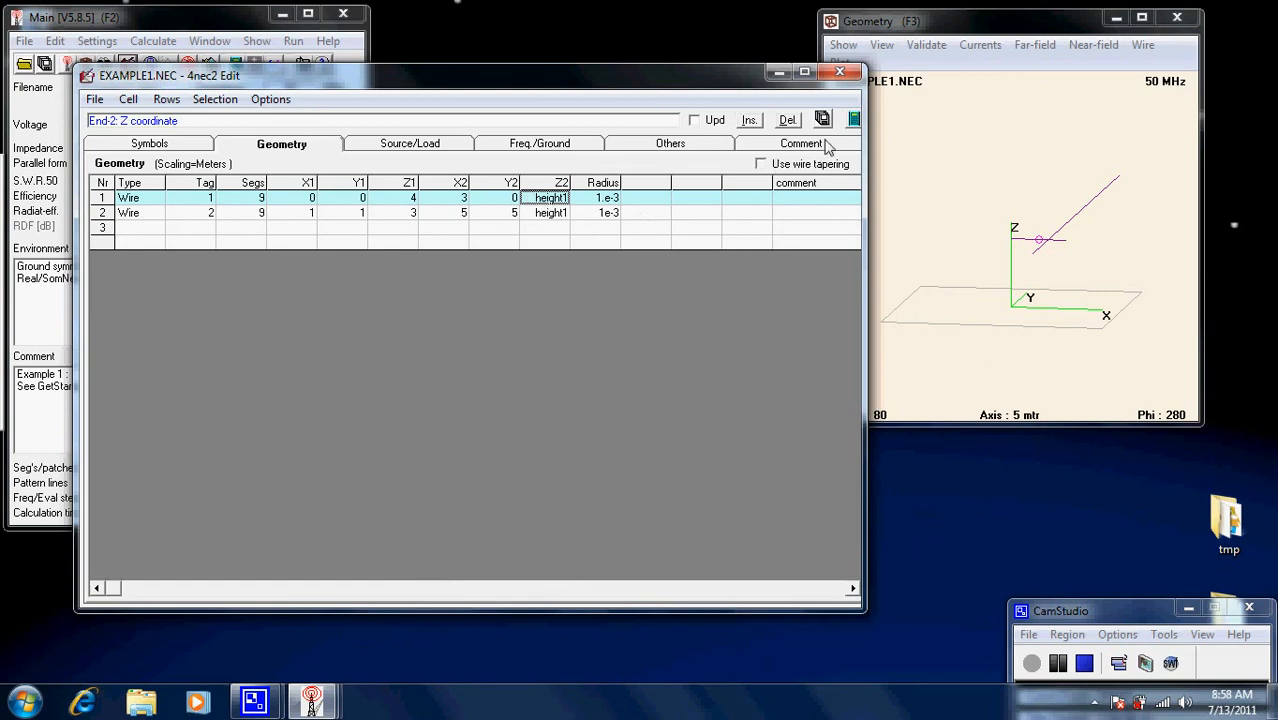
click(854, 119)
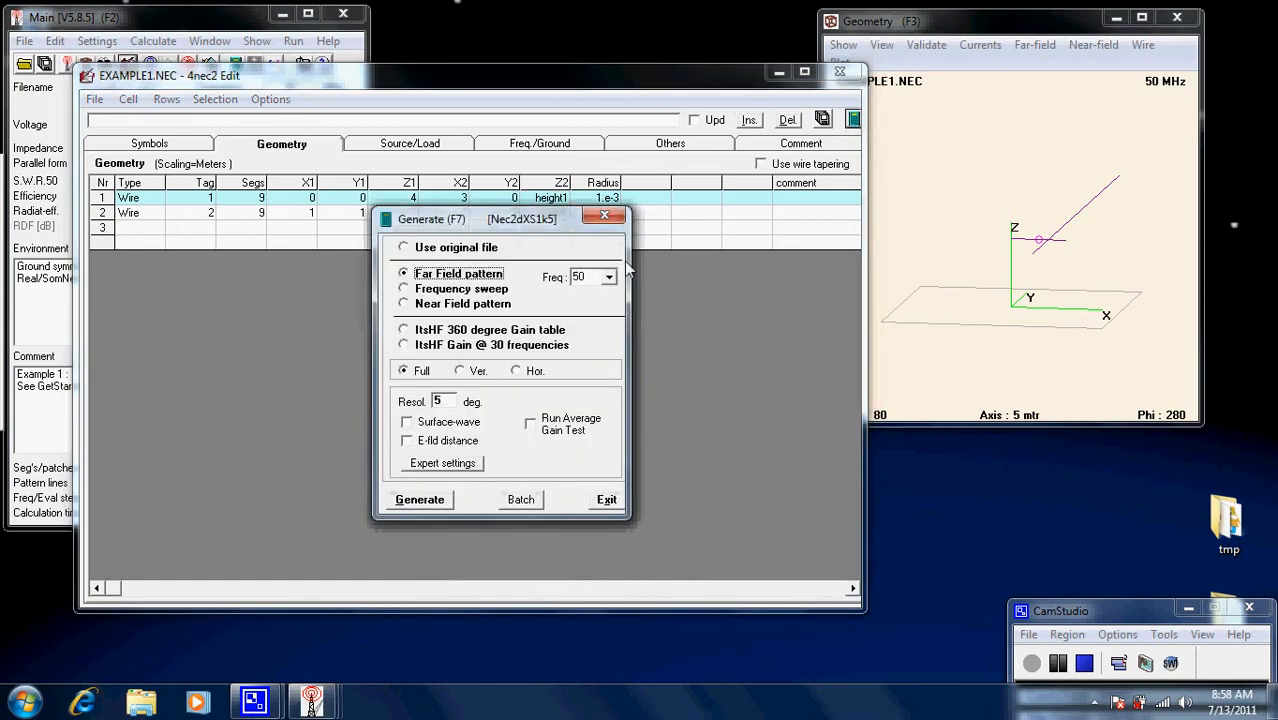
click(436, 495)
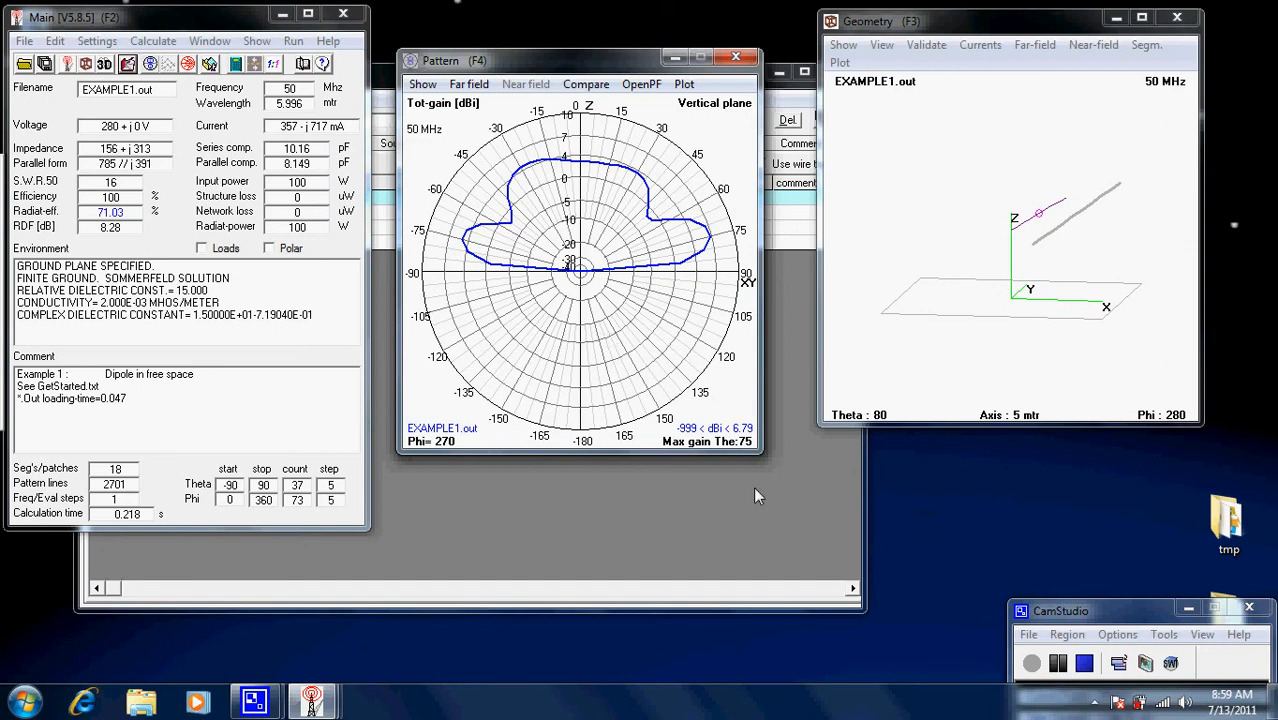
Close the new NEC editor and open the model in the Geometry editor instead
click(742, 533)
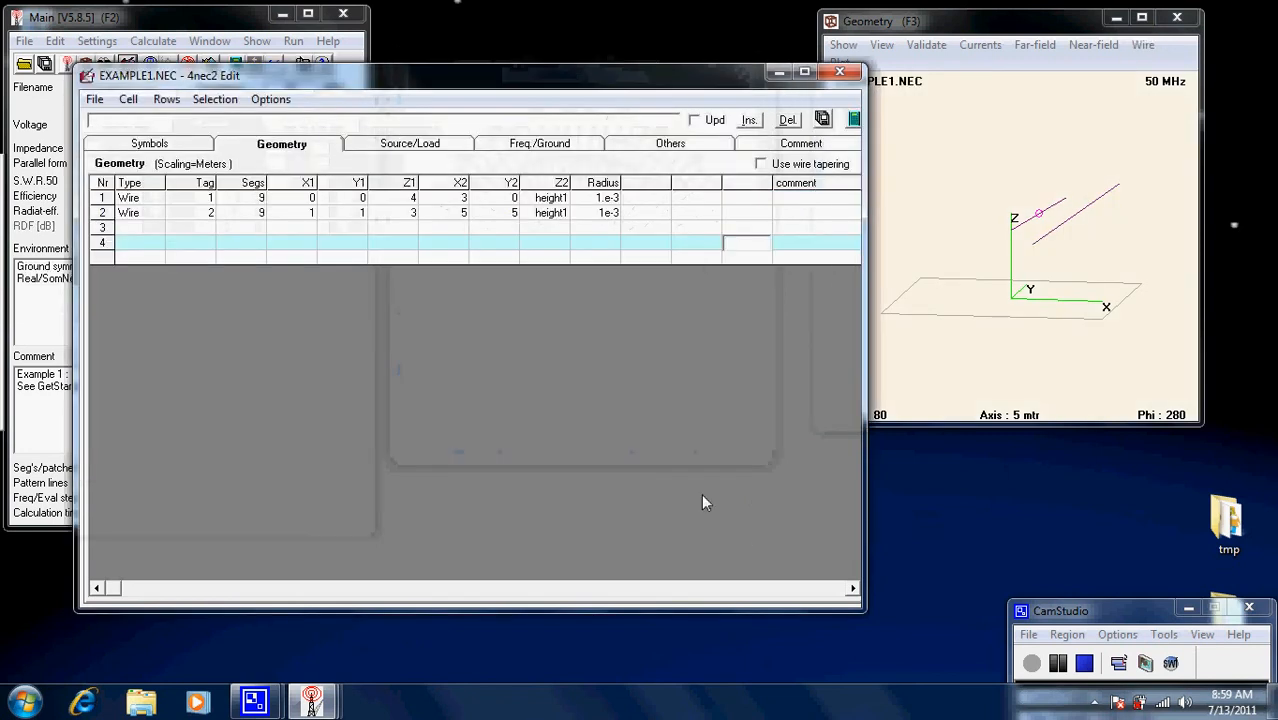
click(186, 149)
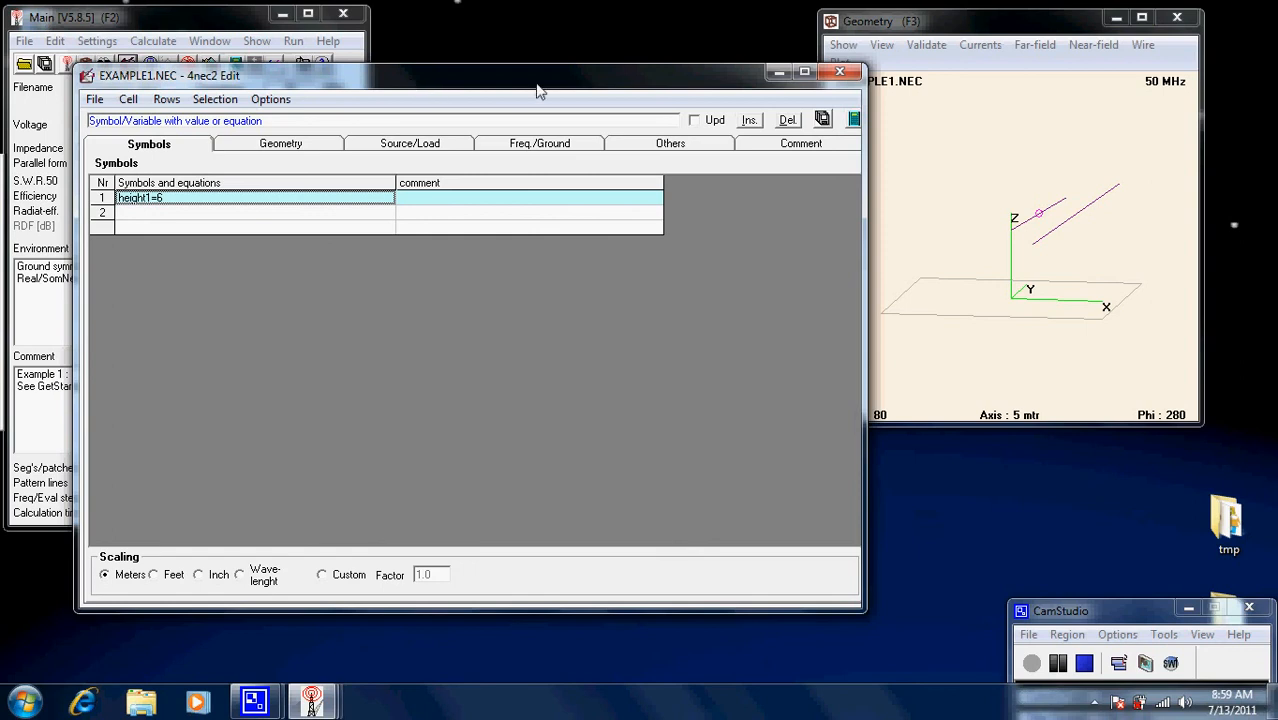
click(841, 75)
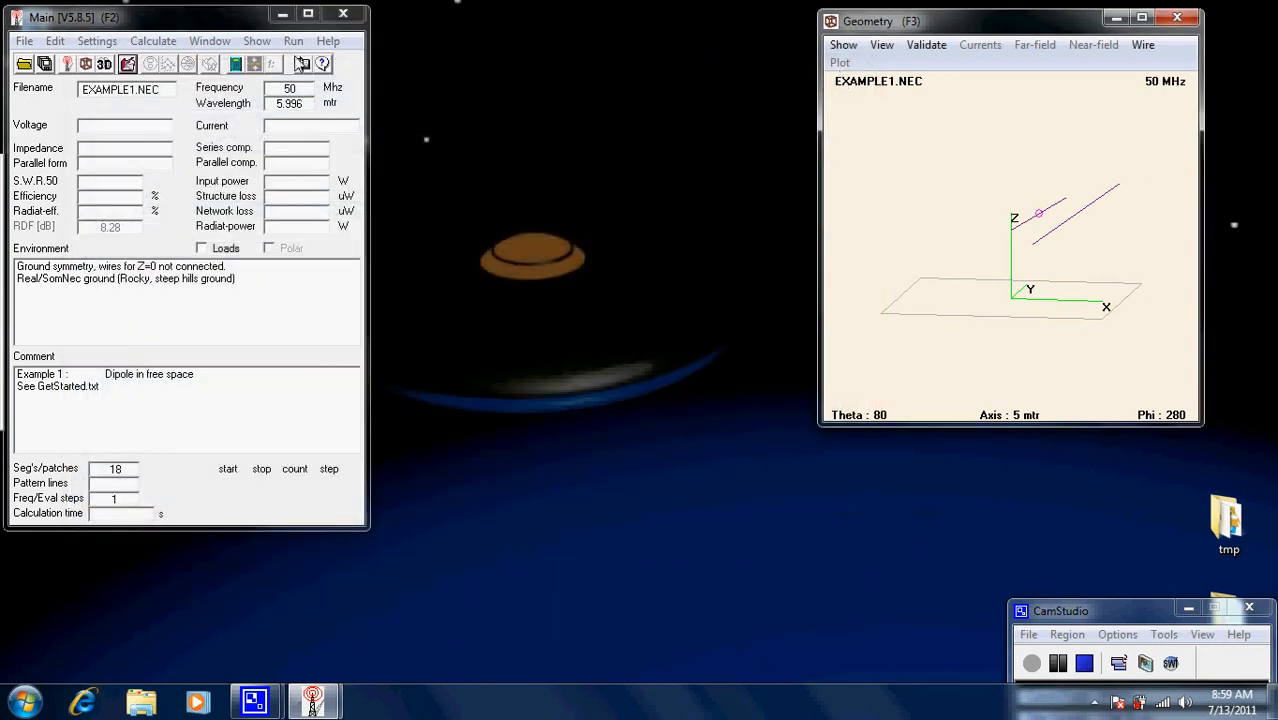
click(97, 42)
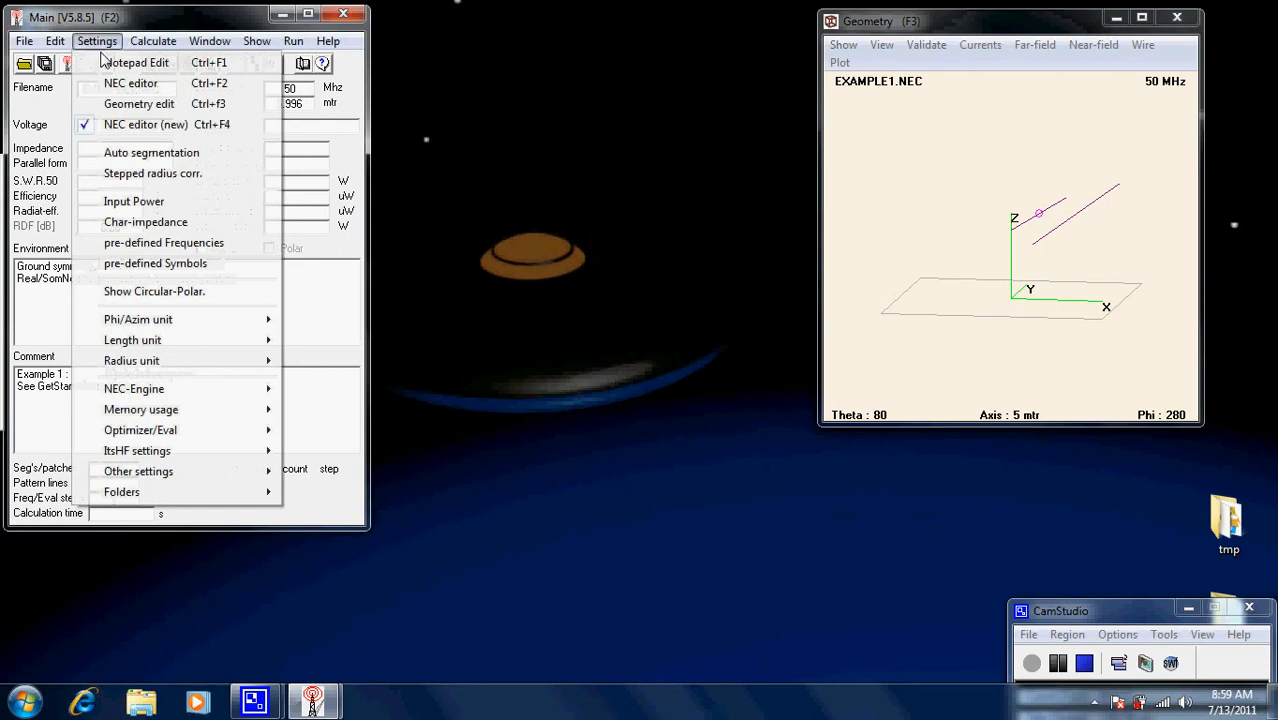
click(130, 106)
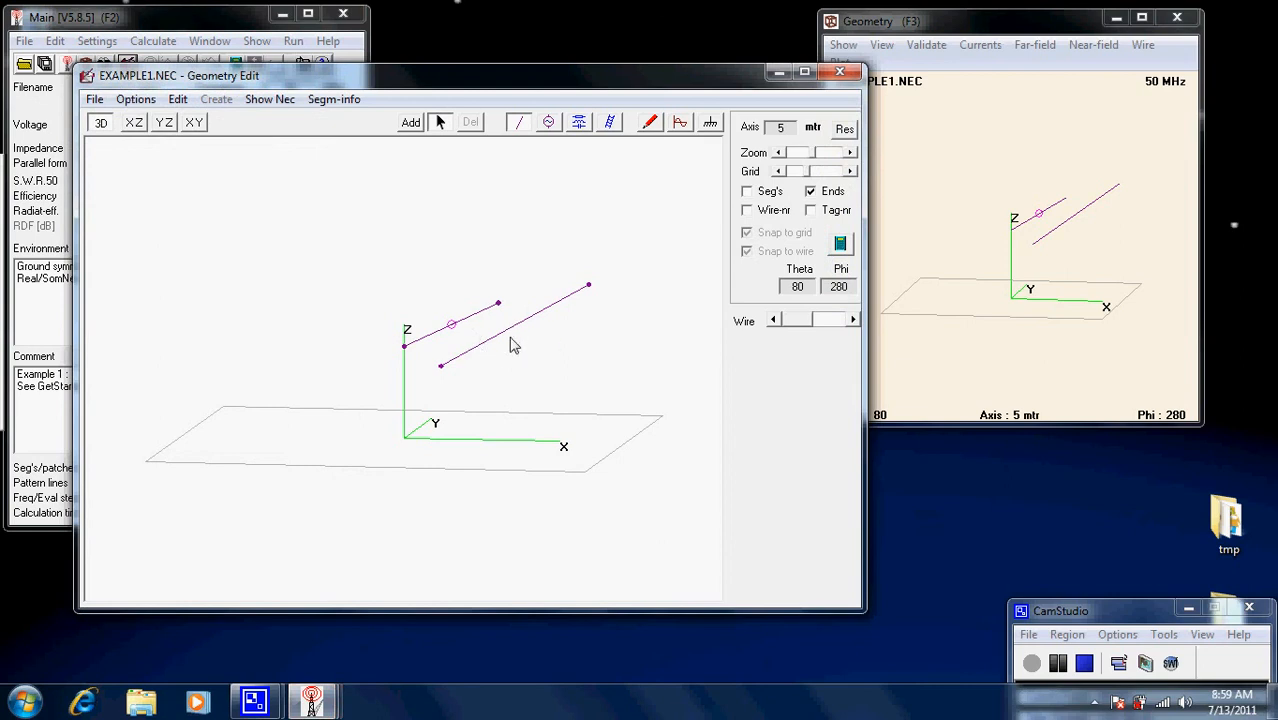
Create a new blank model in the Geometry editor and save it as firsttry in the models folder
click(96, 100)
click(126, 122)
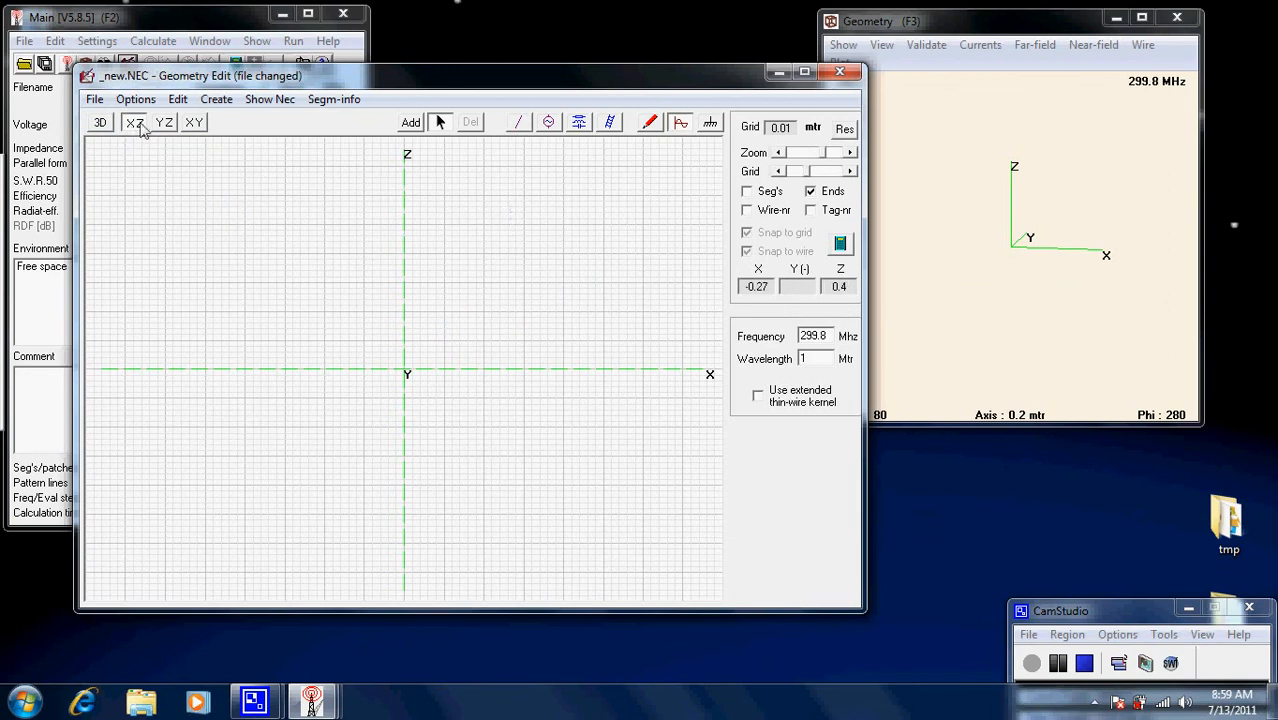
click(94, 99)
click(128, 184)
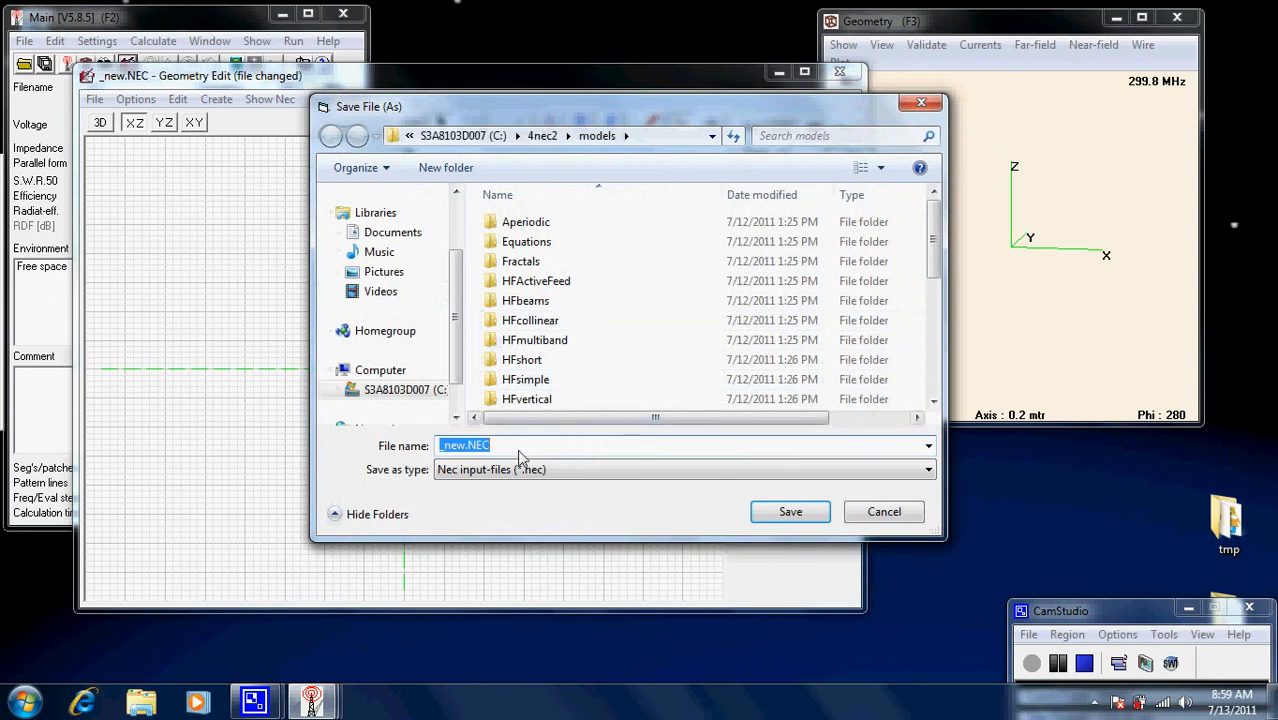
click(465, 446)
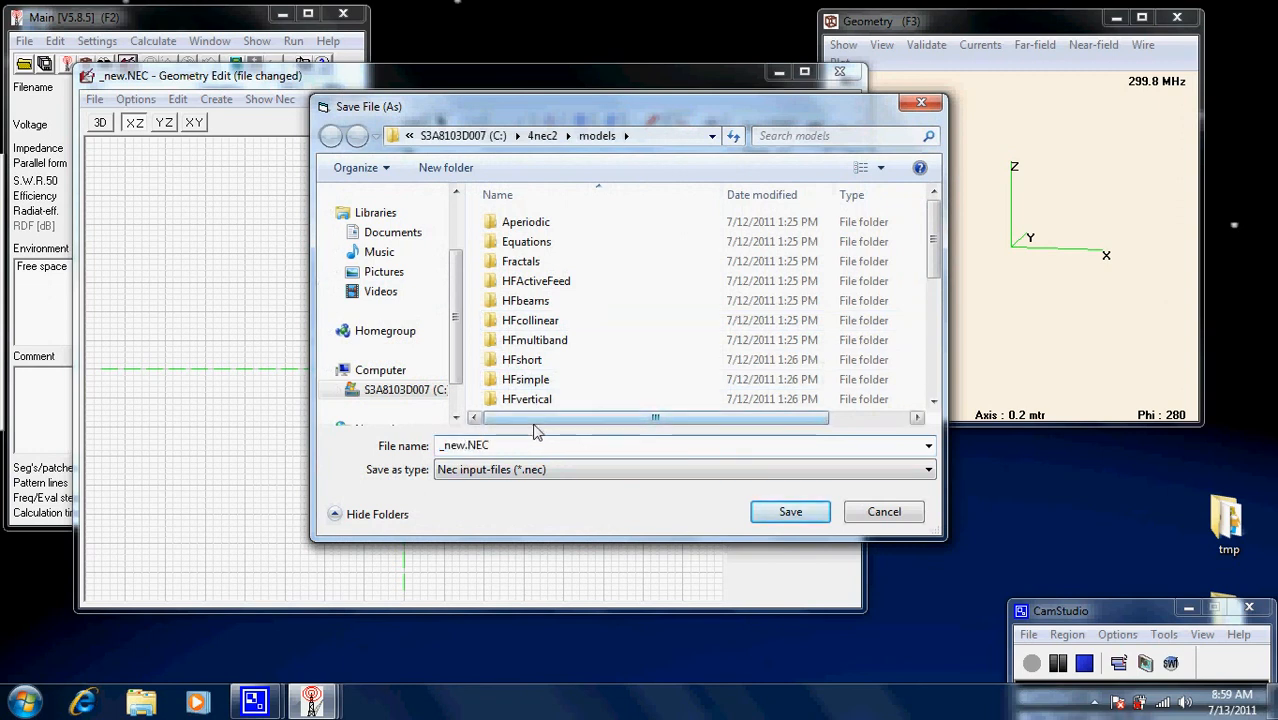
key(BackSpace)
key(BackSpace)
key(BackSpace)
key(BackSpace)
text(firsttry)
key(Return)
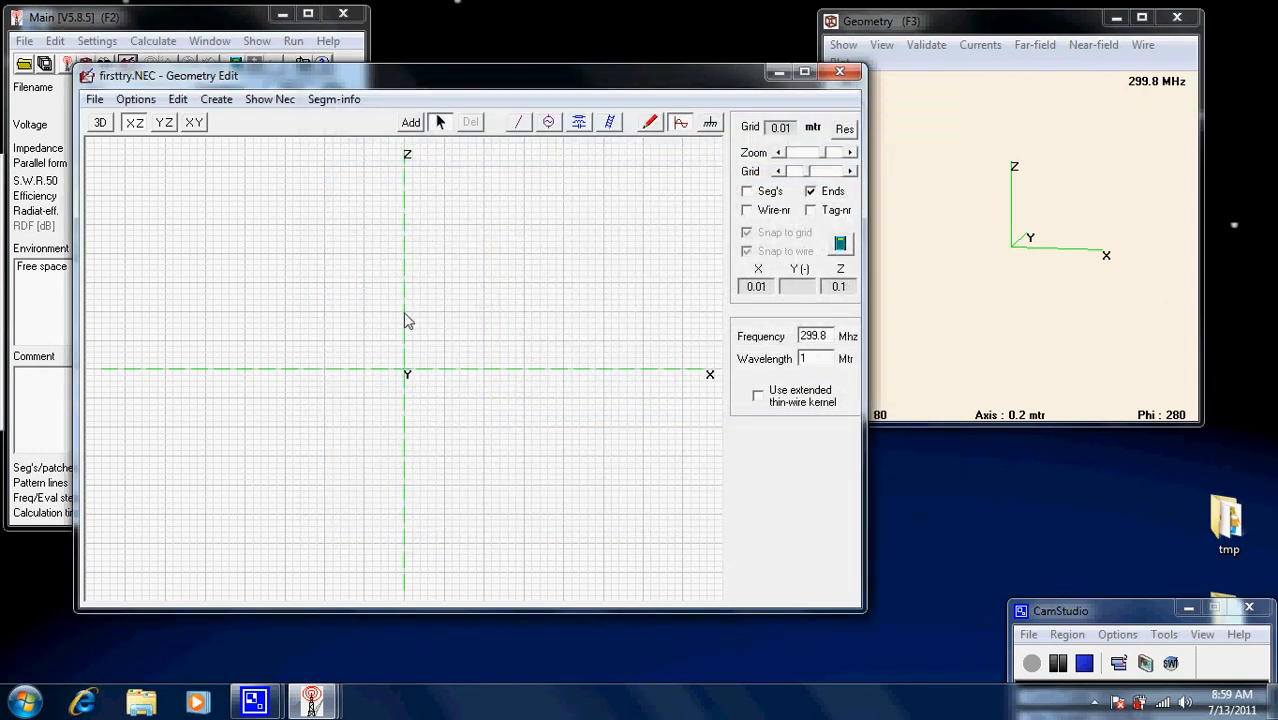
click(411, 122)
click(685, 405)
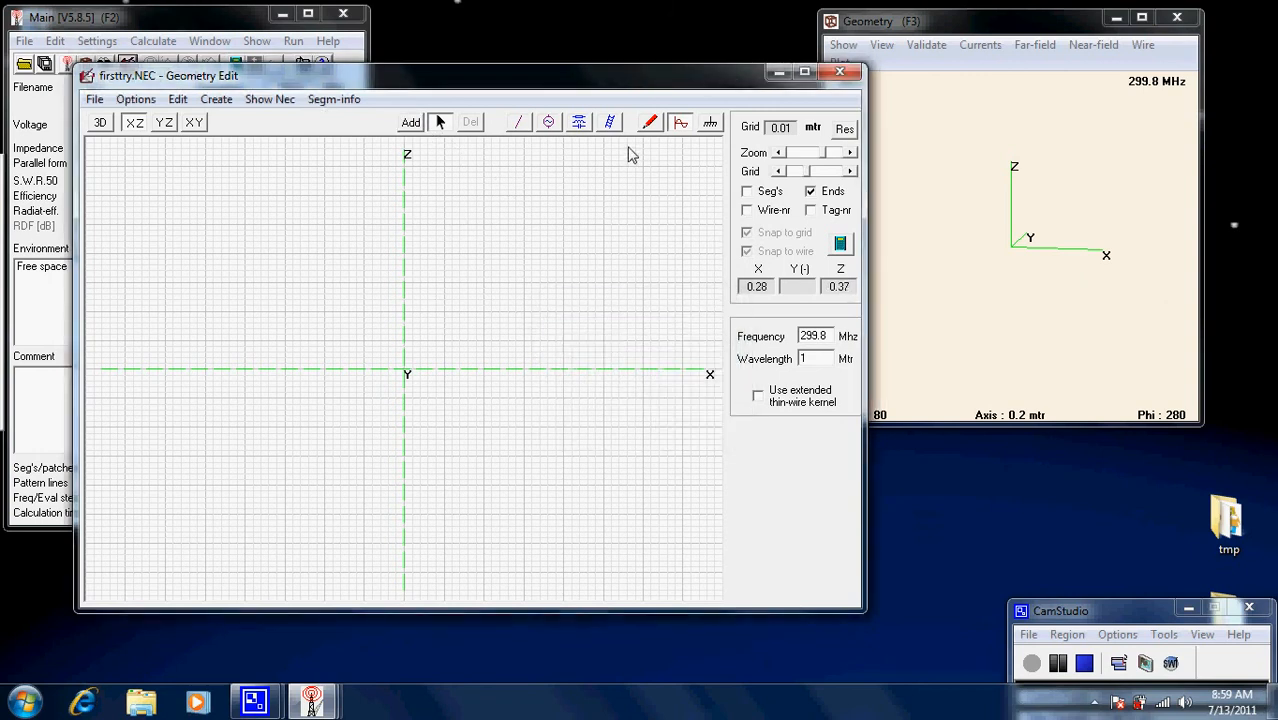